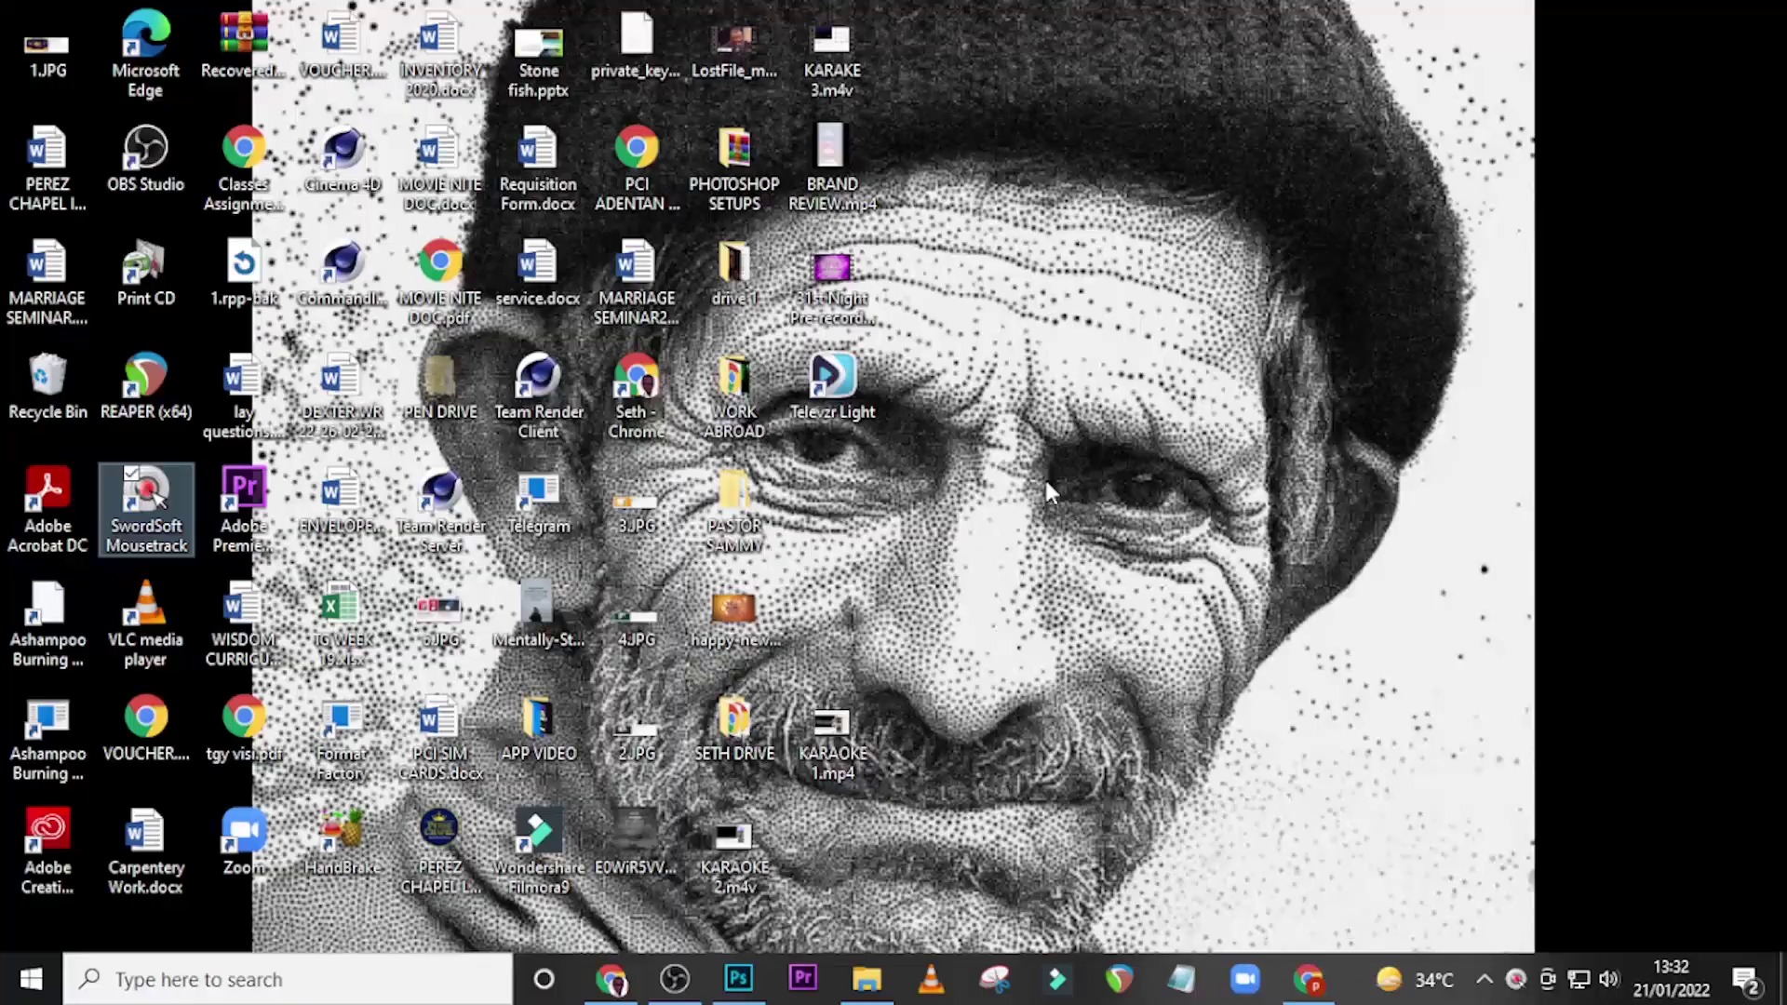
Start a new document, keeping 1500 × 2000 px width and height.
click(745, 973)
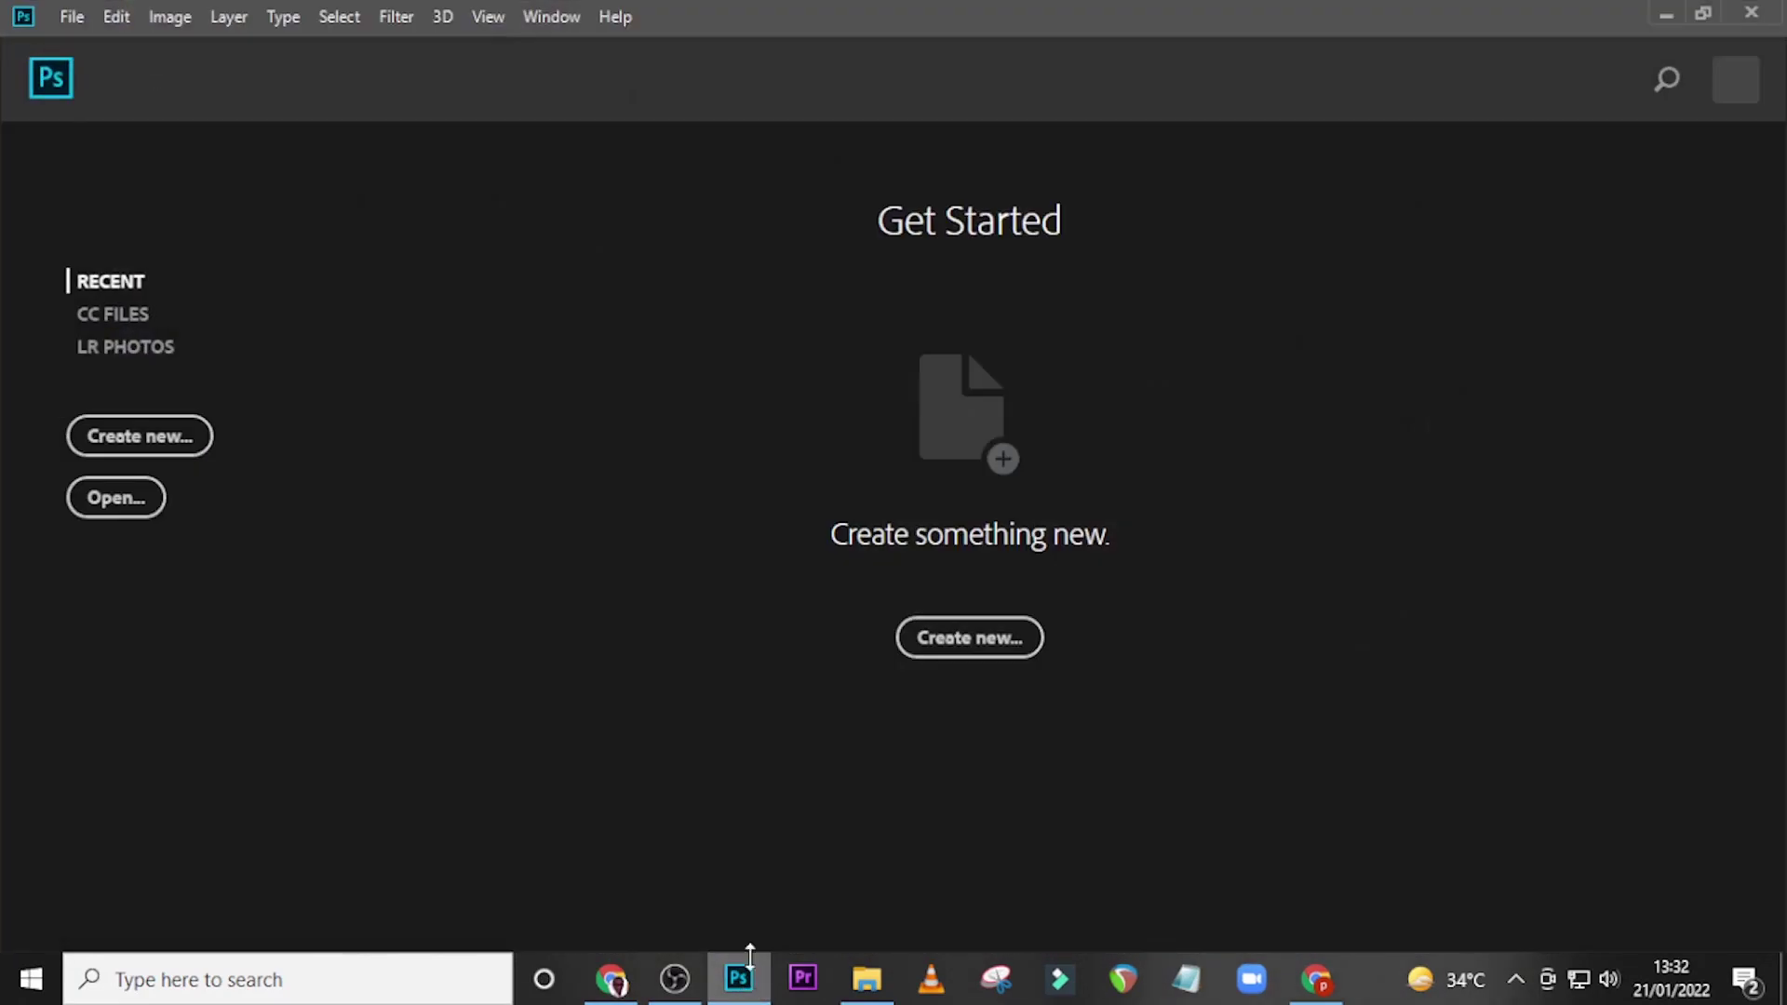
click(954, 648)
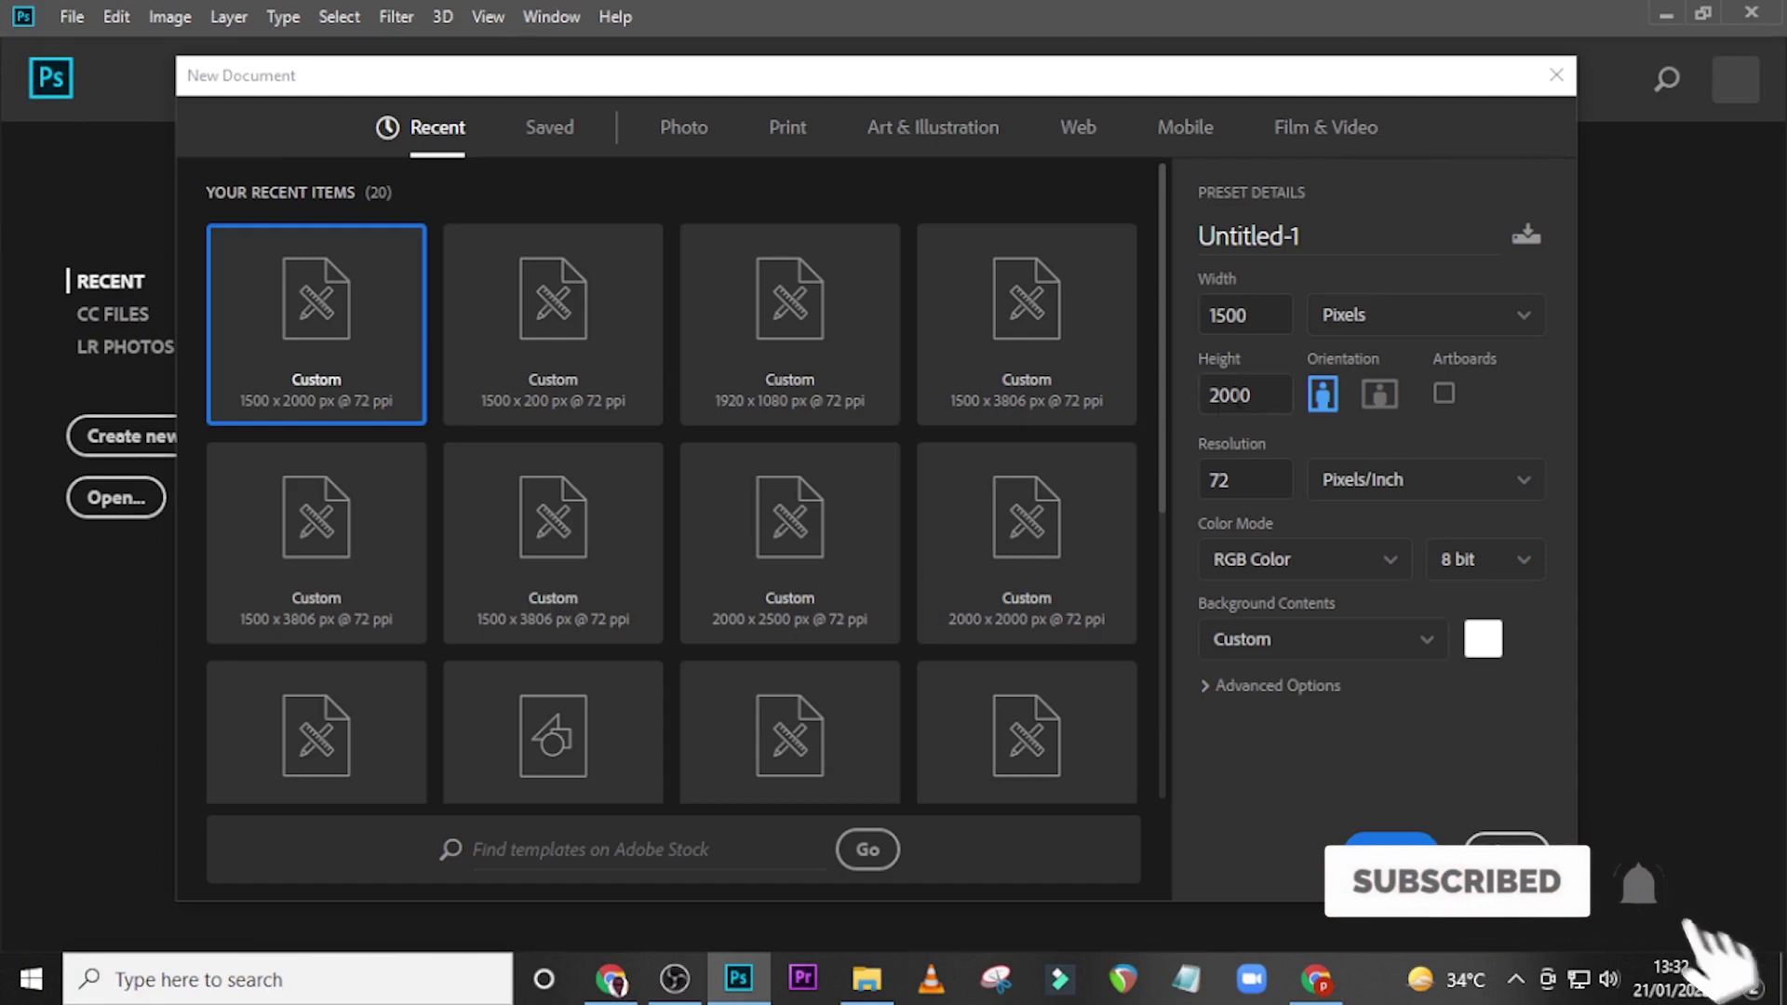
drag(1255, 317, 1211, 321)
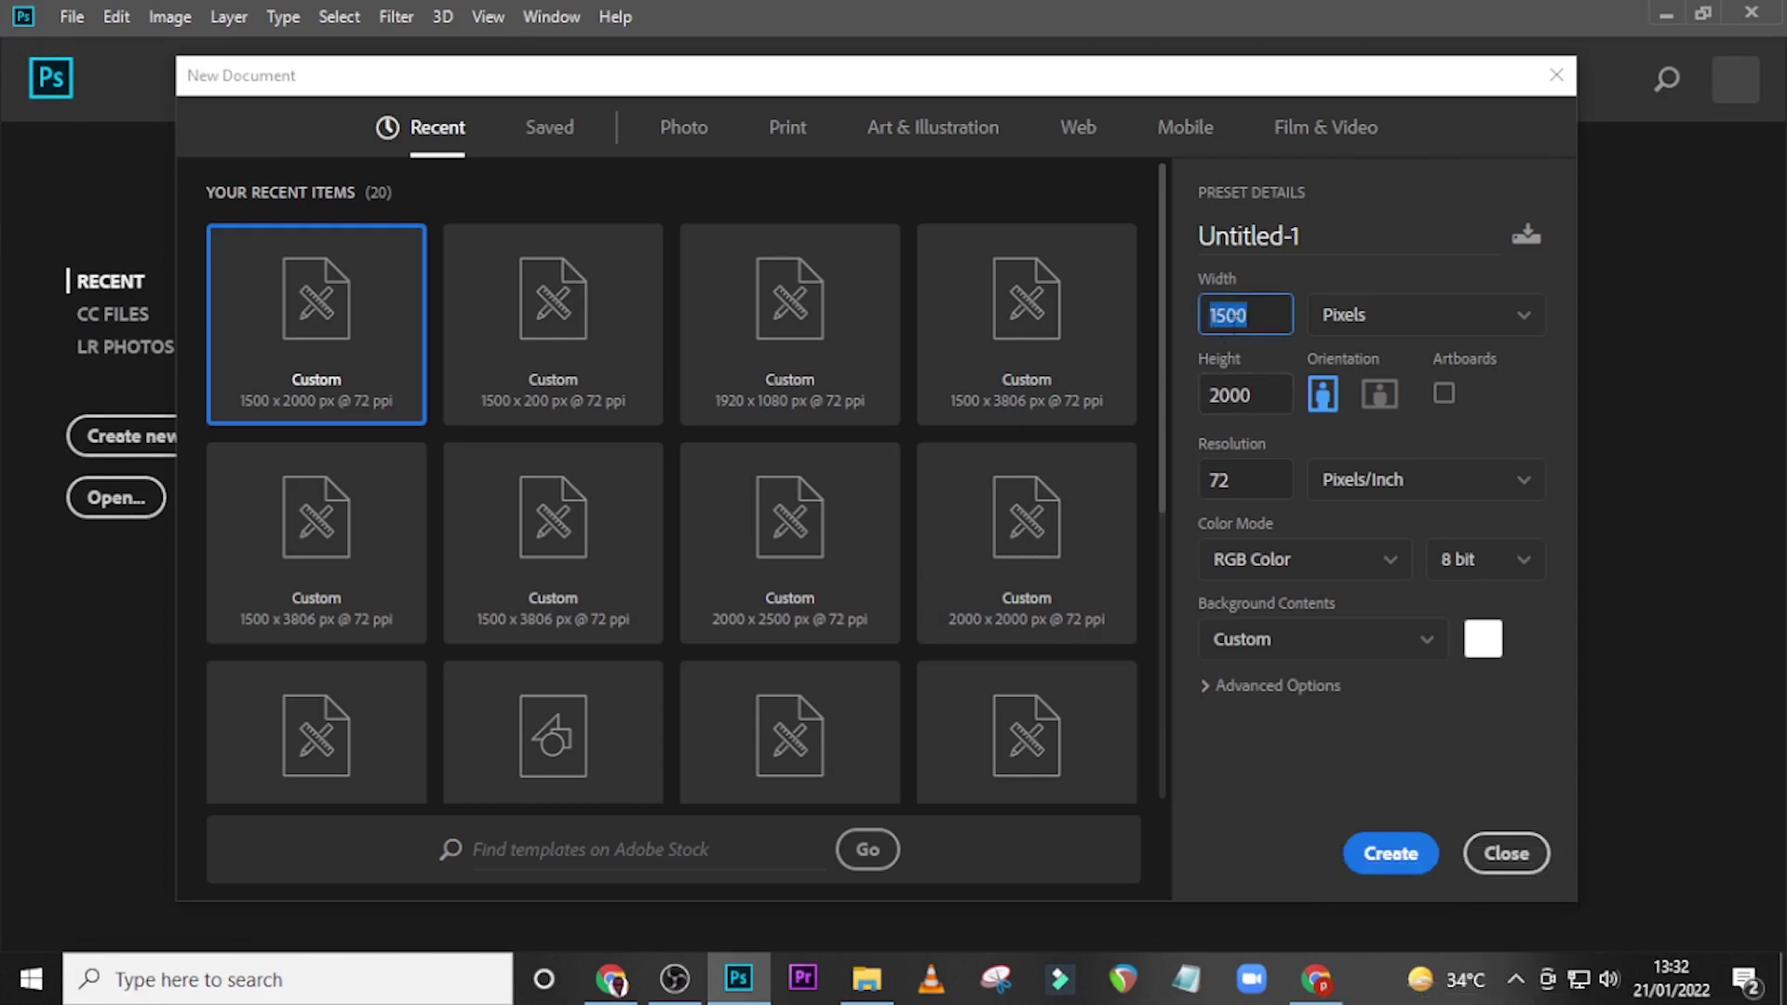
drag(1254, 394, 1178, 400)
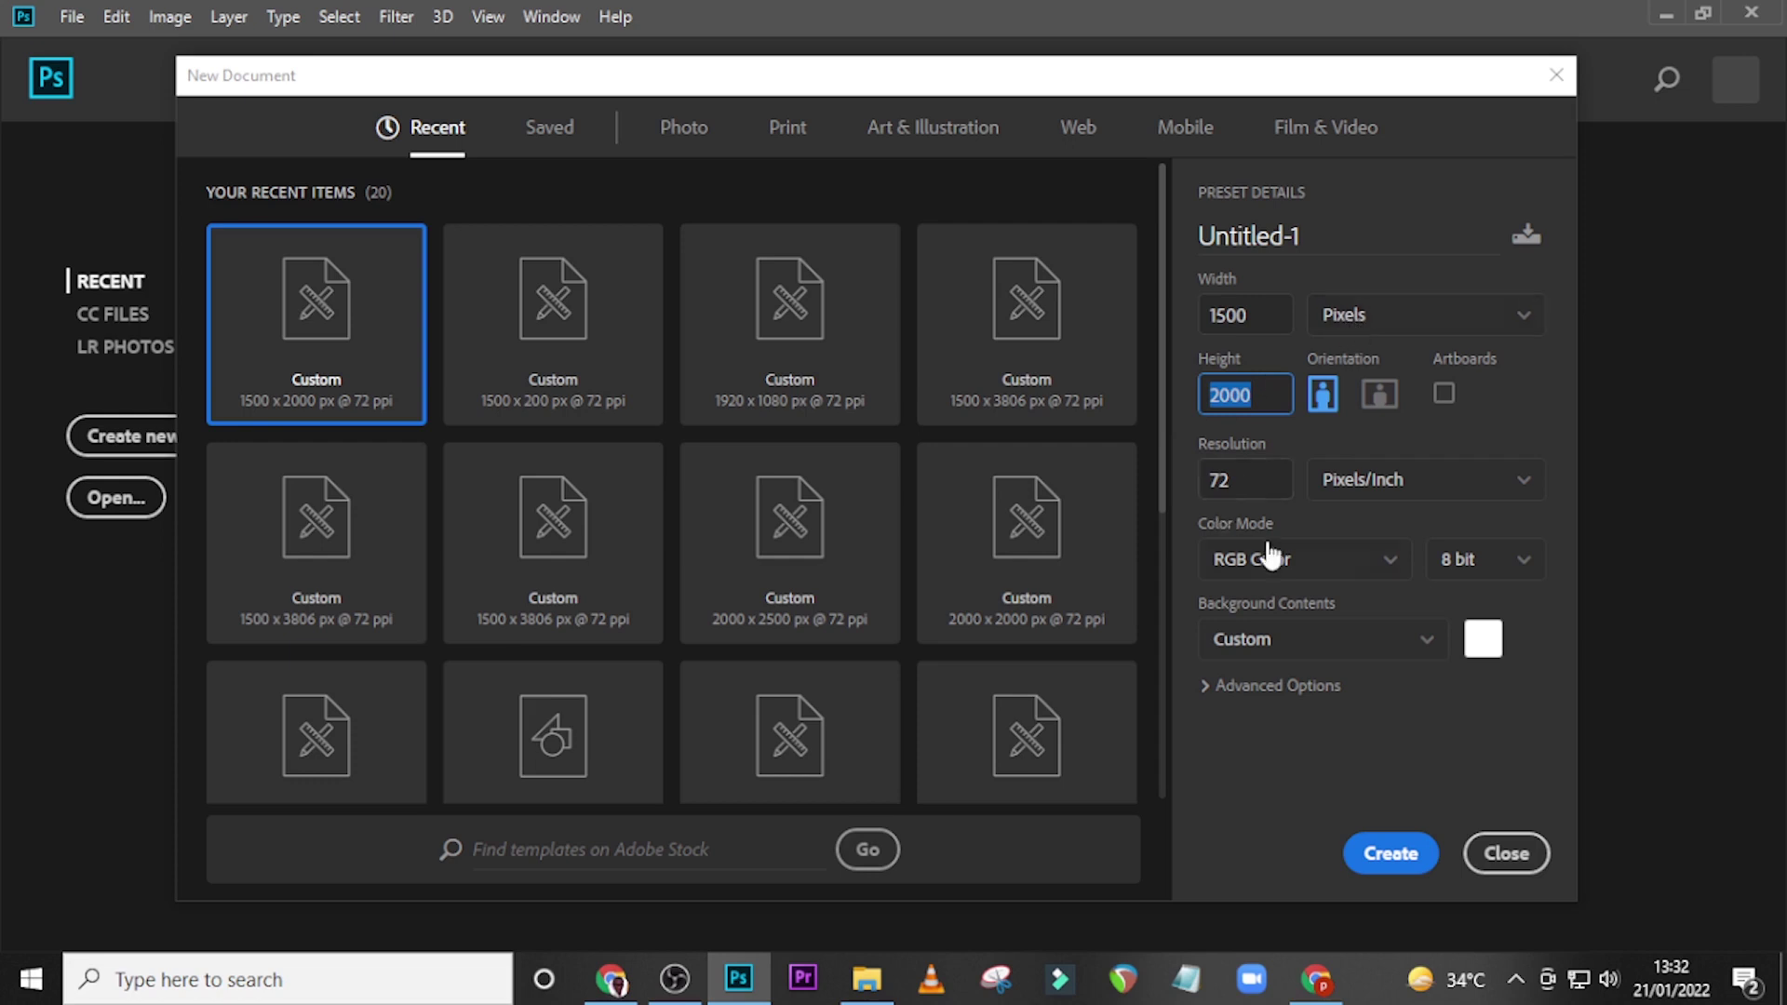
Set a white background and name the document STIPPLE PORTRAIT EFFECT.
click(1483, 640)
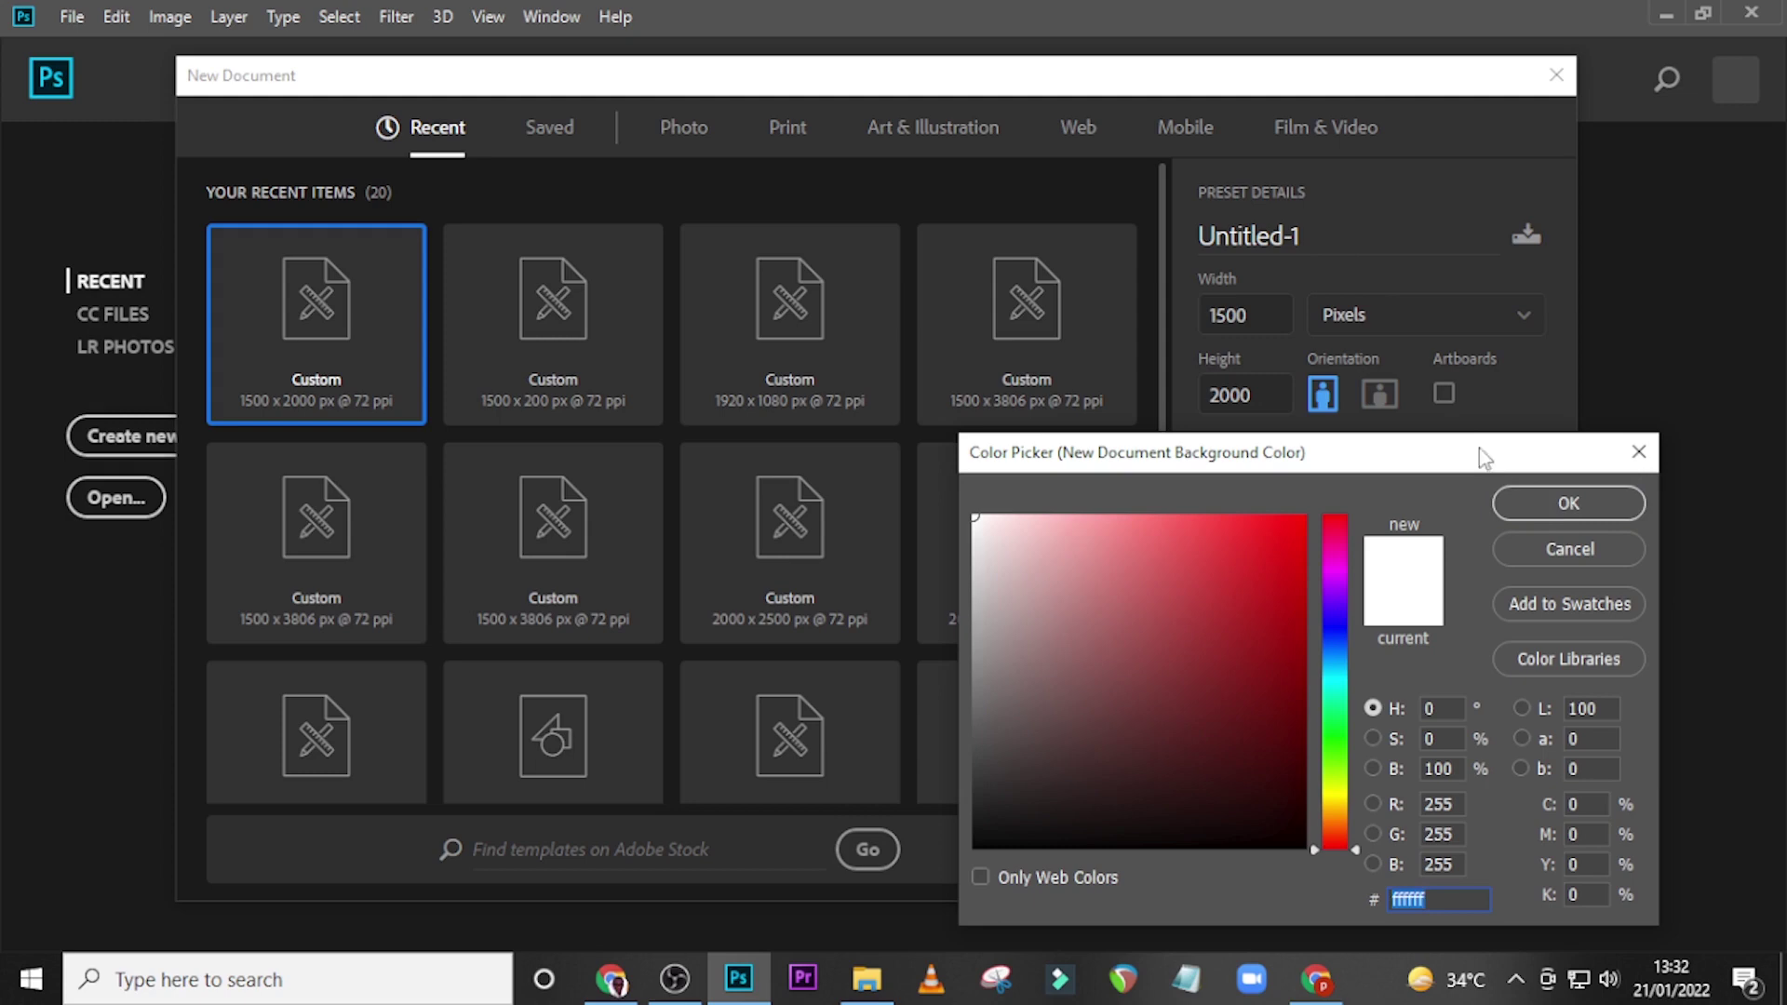
click(1568, 502)
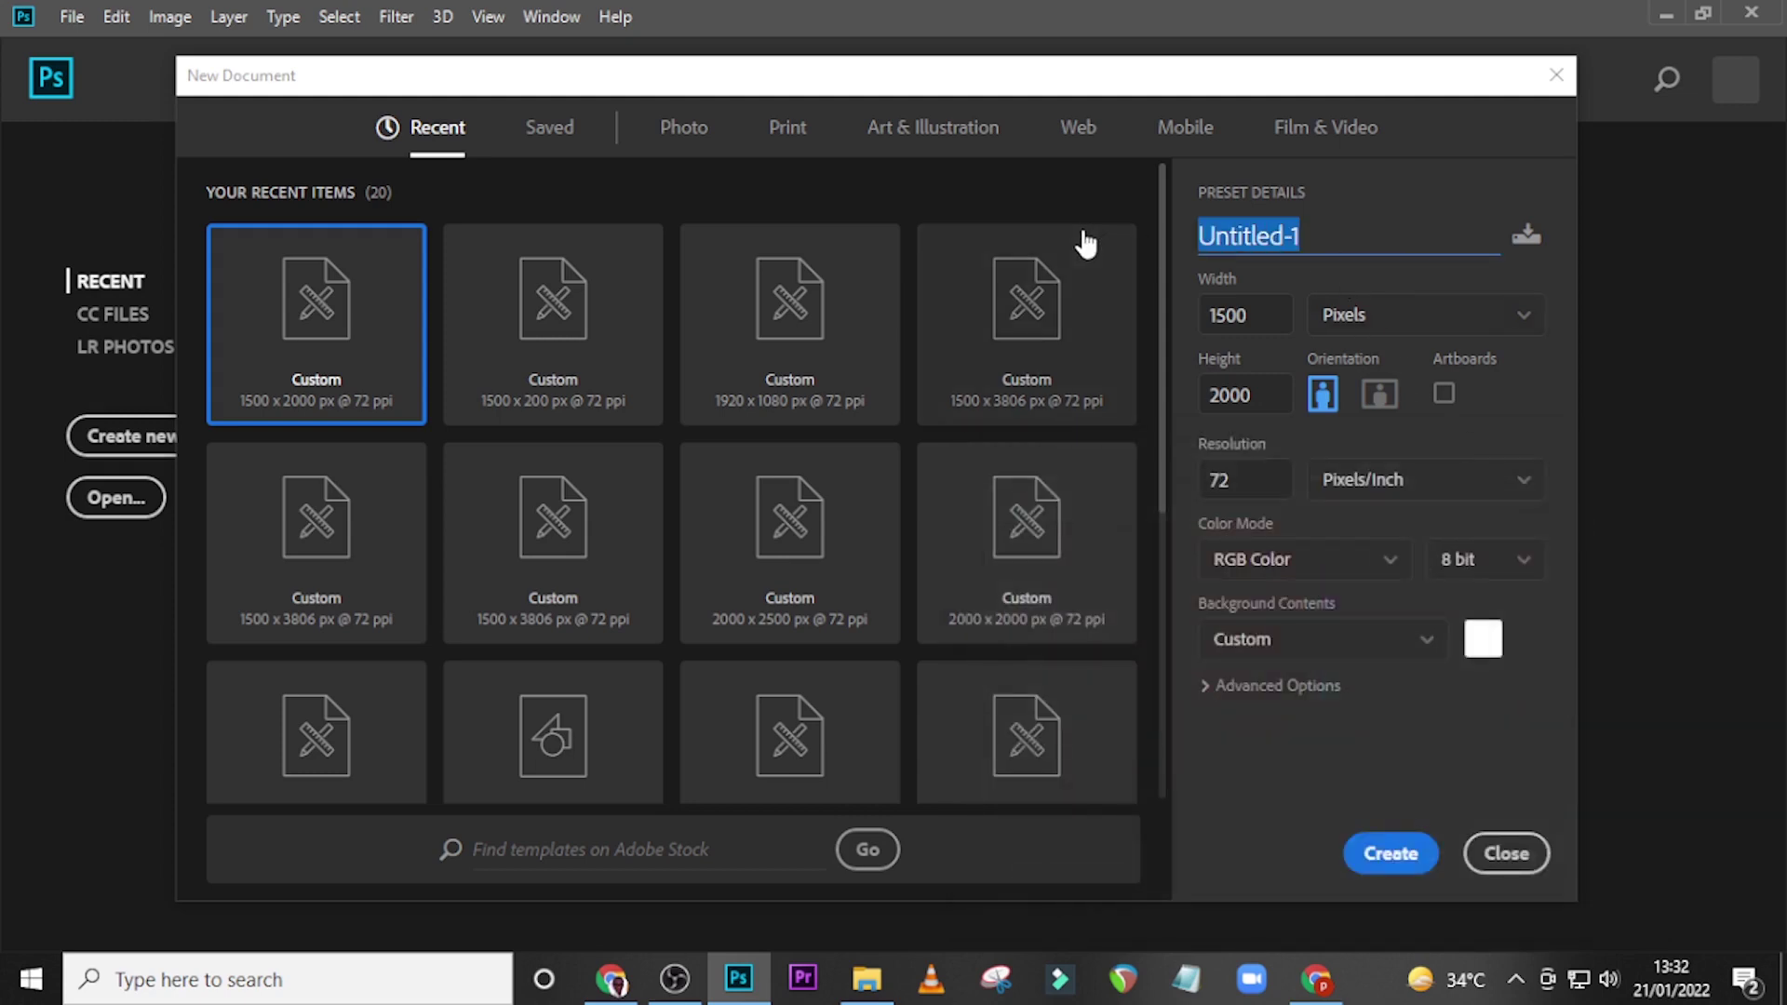
text(STI)
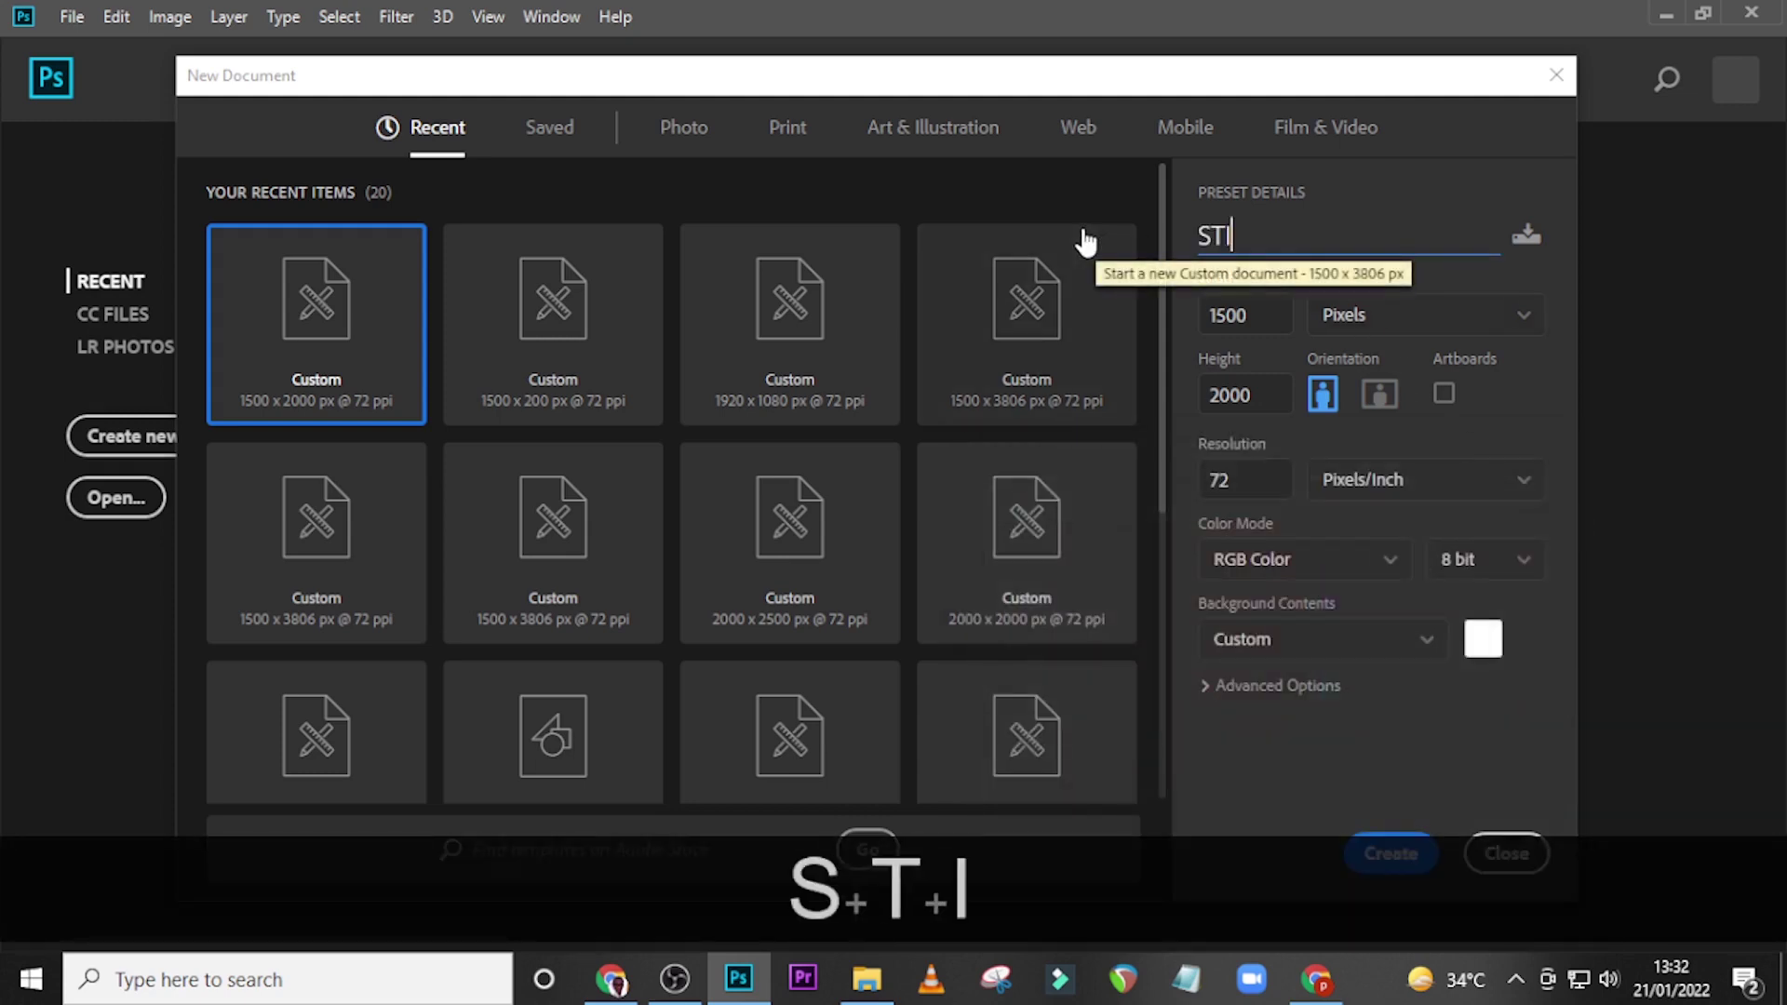
text(PPLE P)
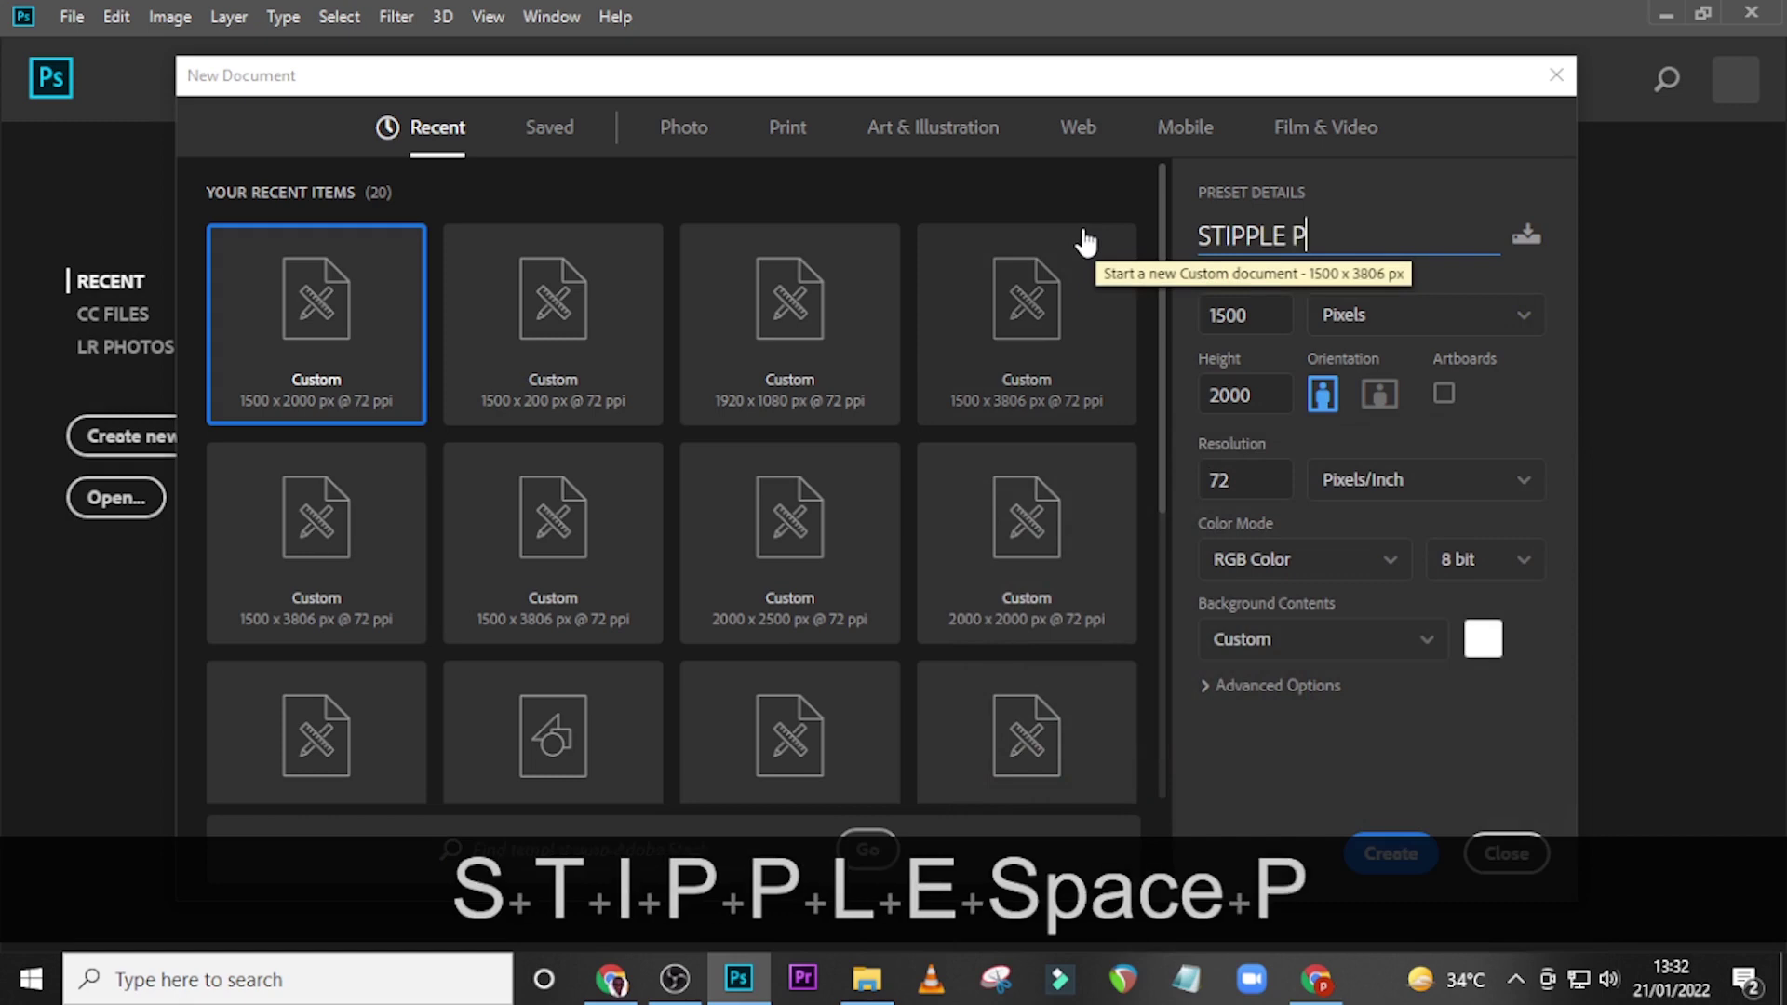
text(ORTRAIT)
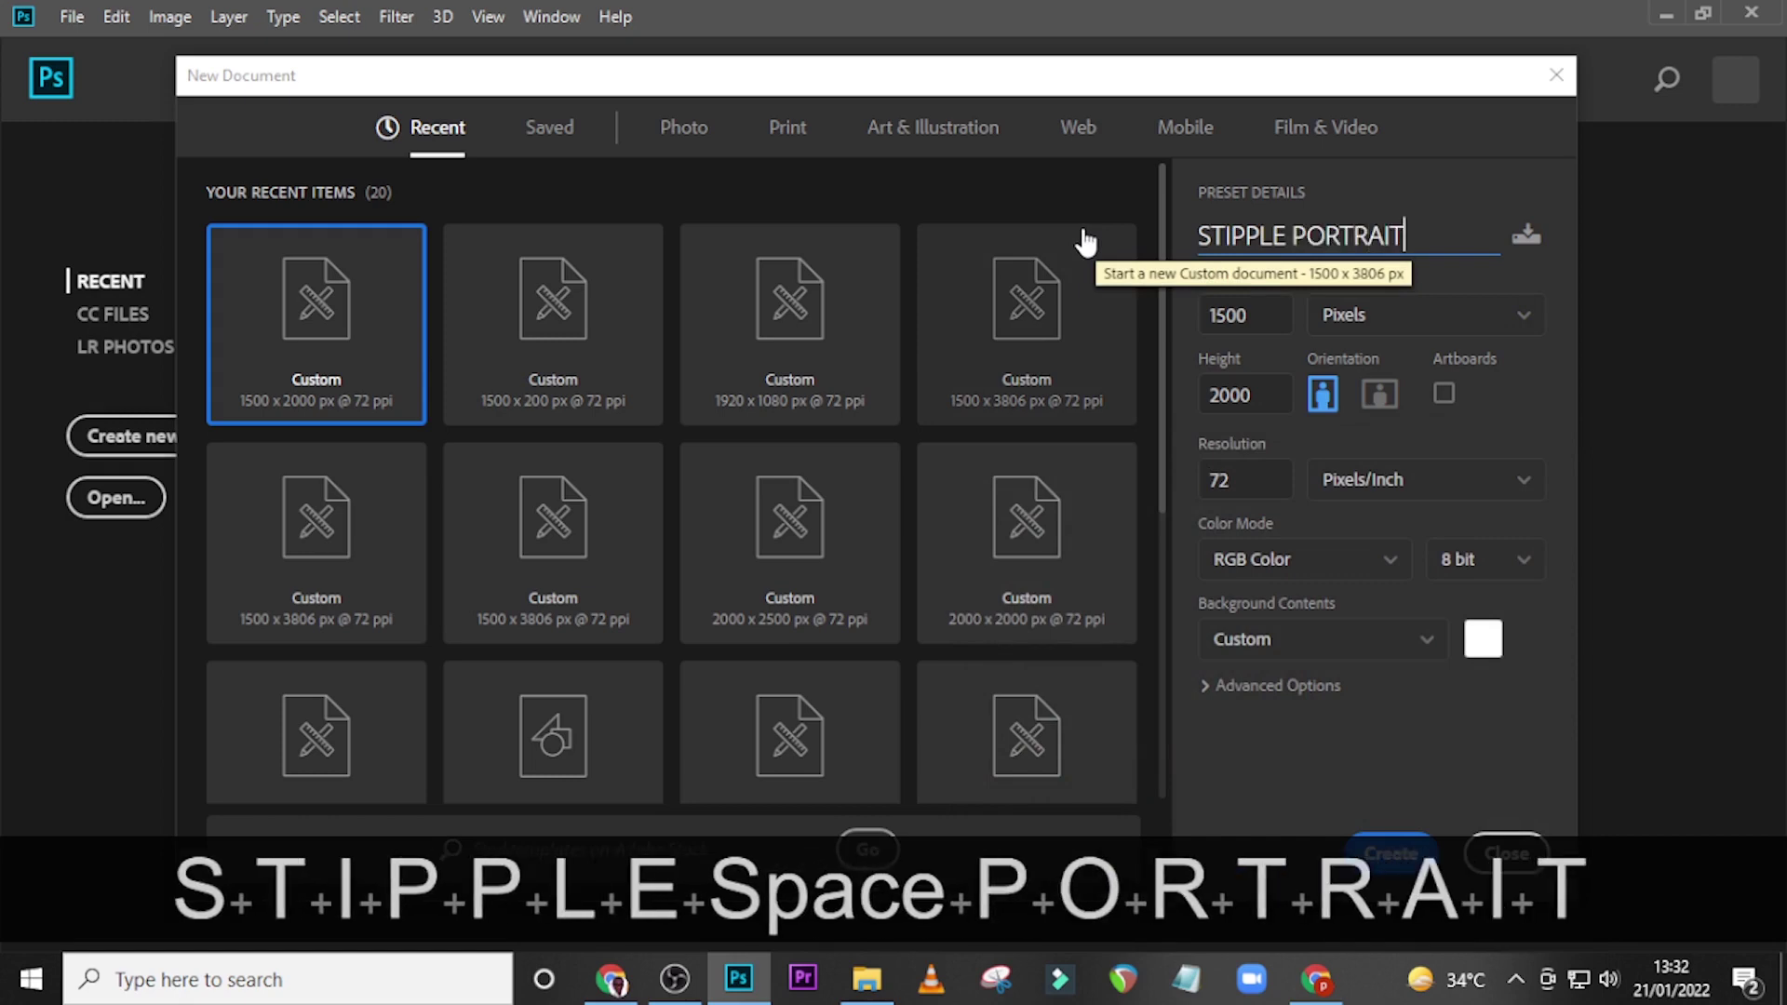
text( EFFECT)
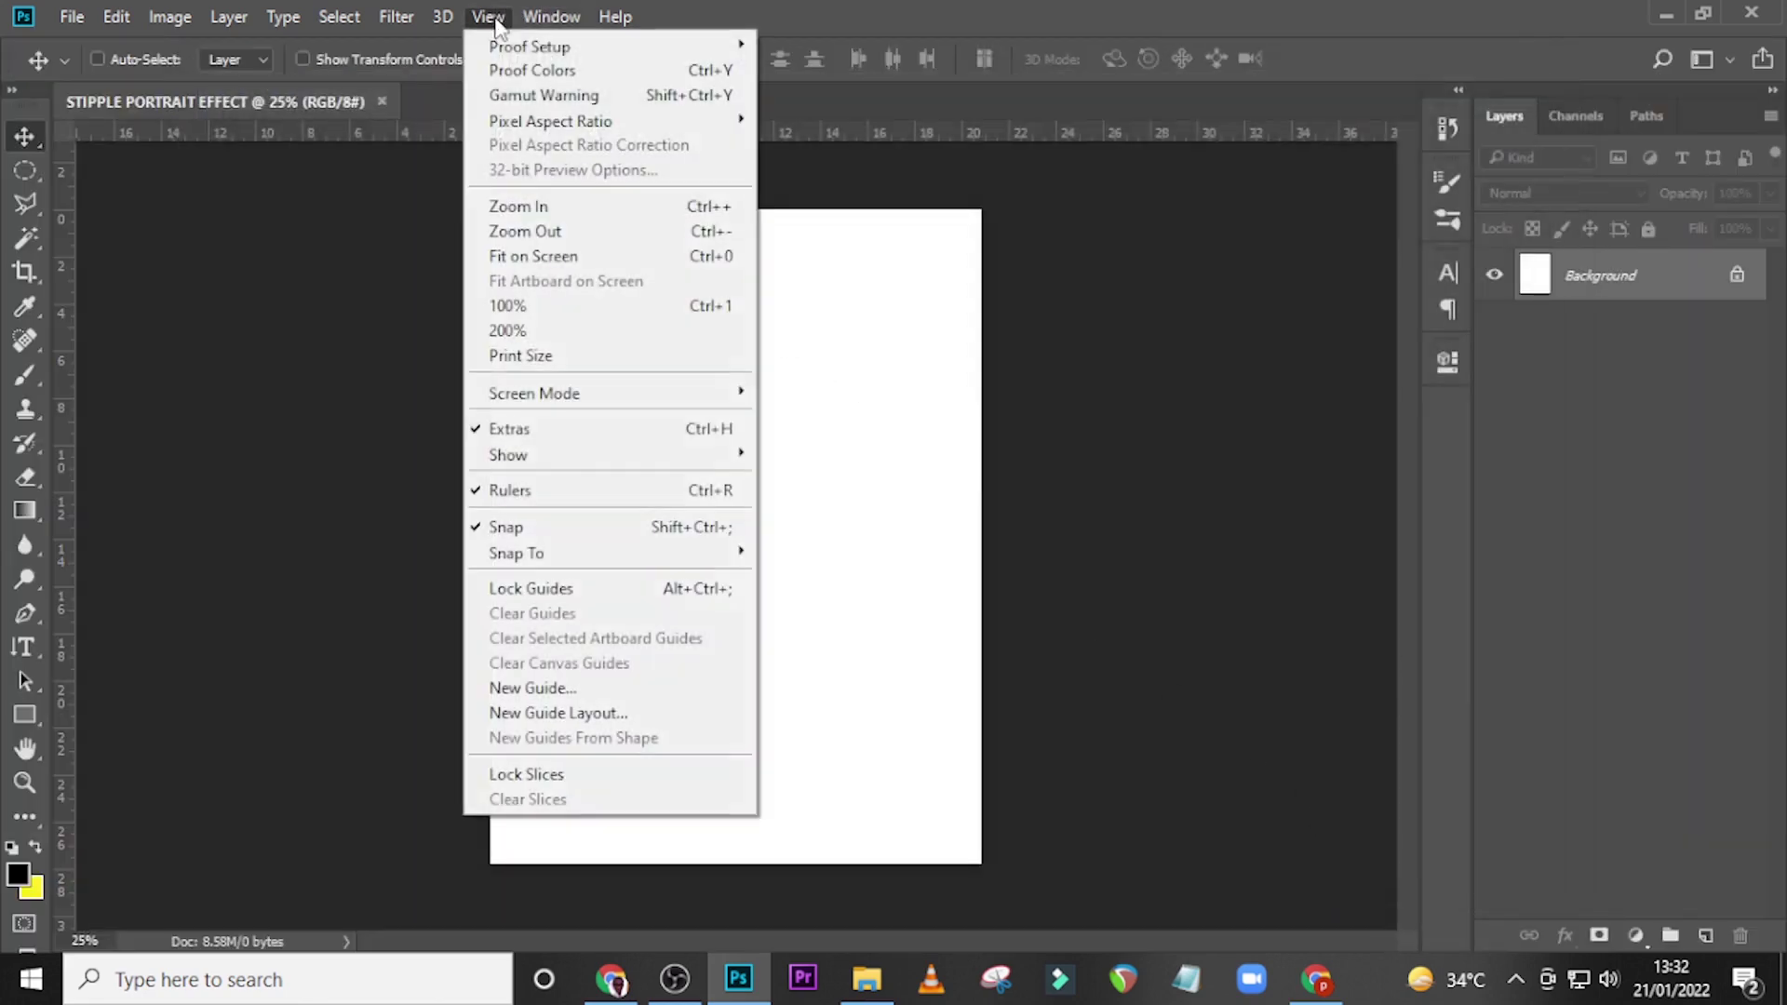
Add a guide layout of 2 columns and 2 rows across the canvas.
click(595, 713)
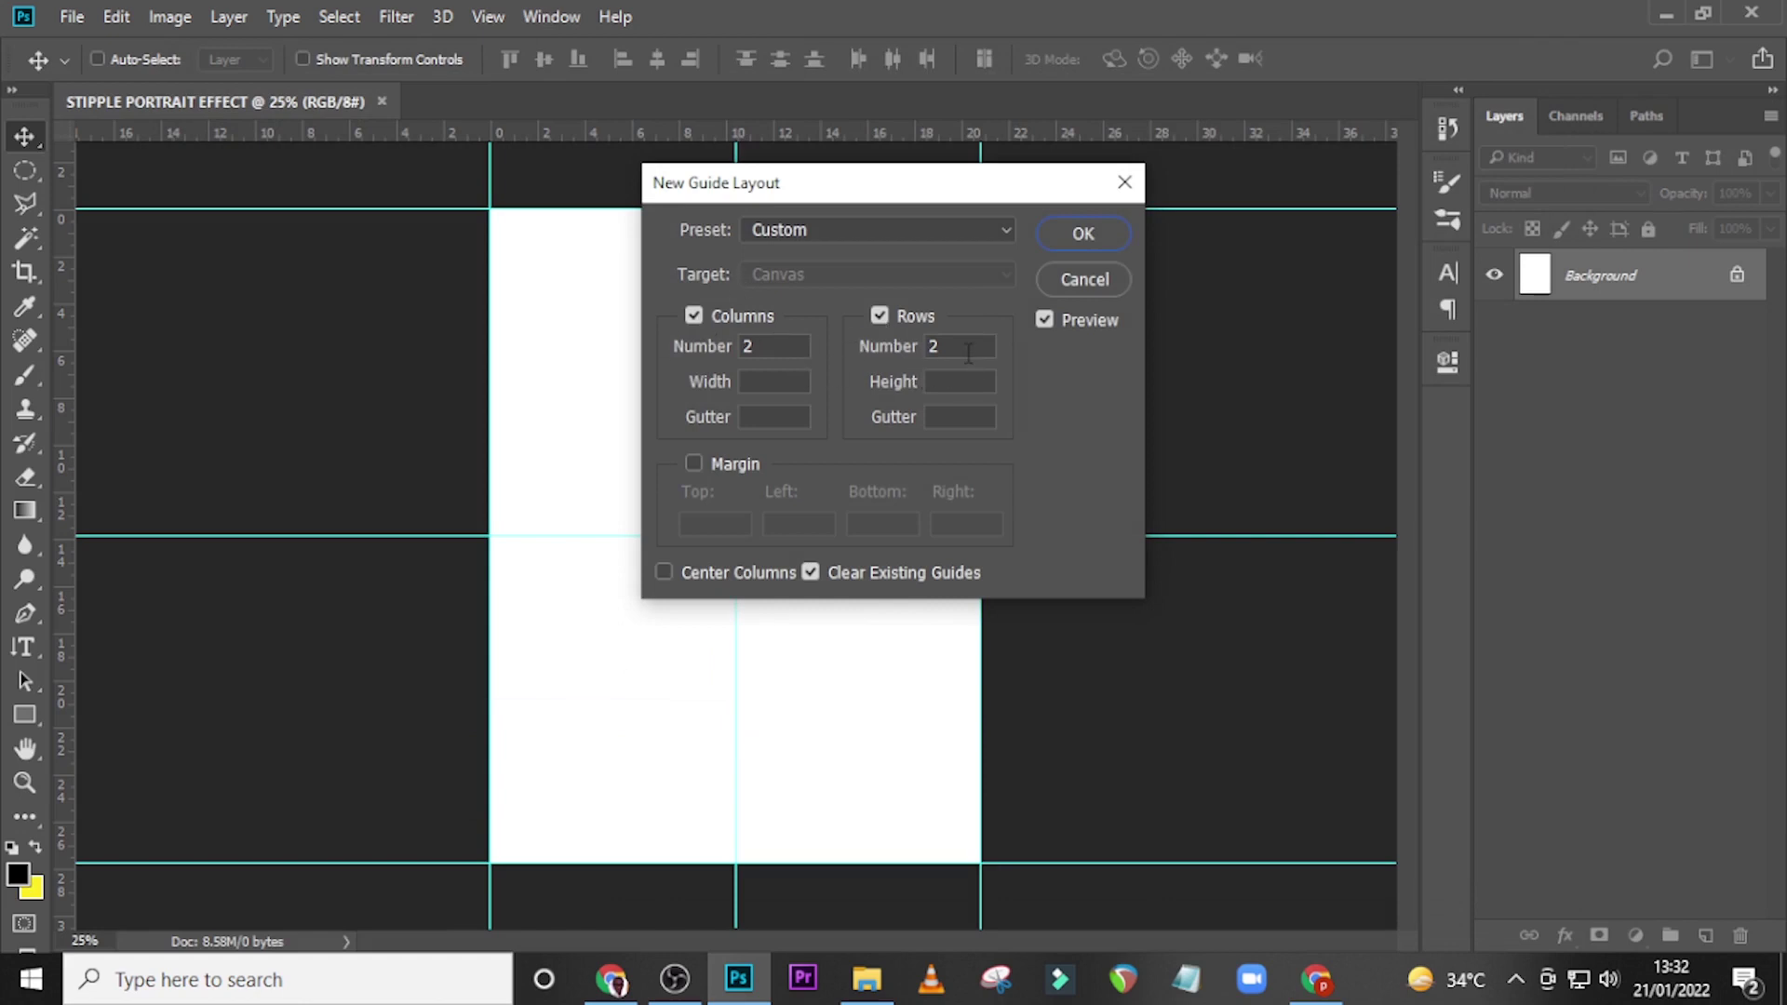
click(1072, 236)
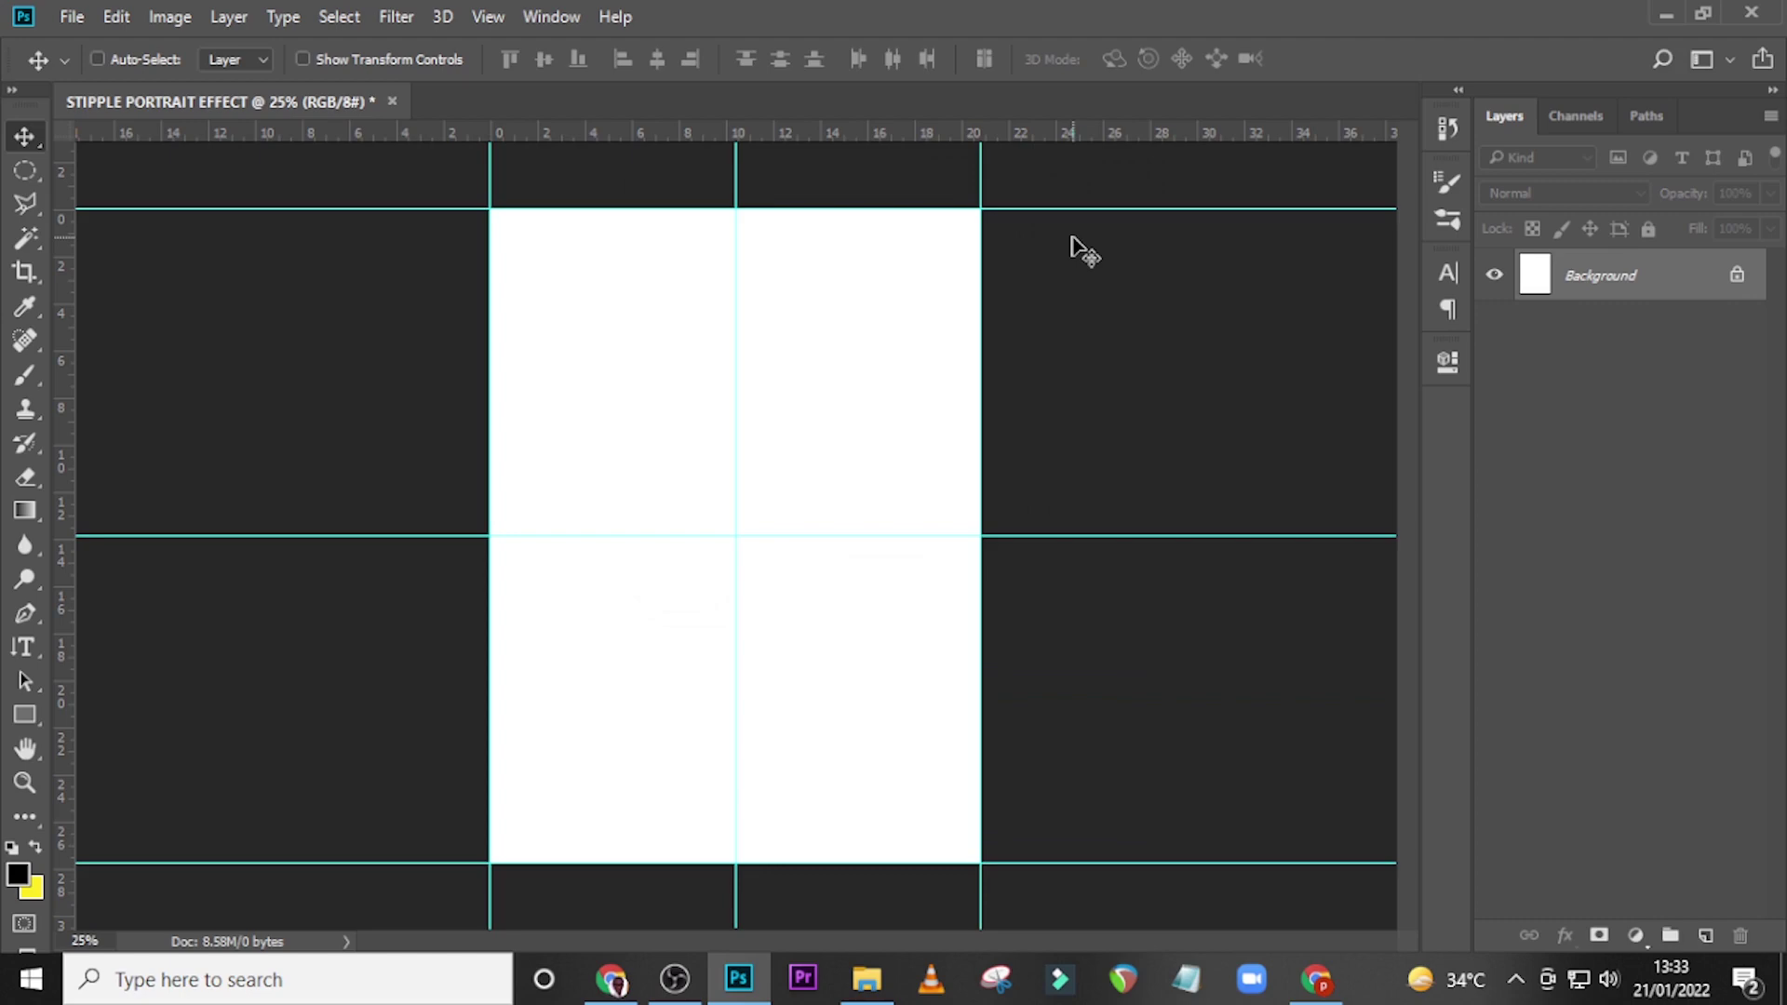
Drag the woman's portrait photo in from the folder, enlarge it and centre the face.
click(870, 979)
drag(415, 342, 724, 726)
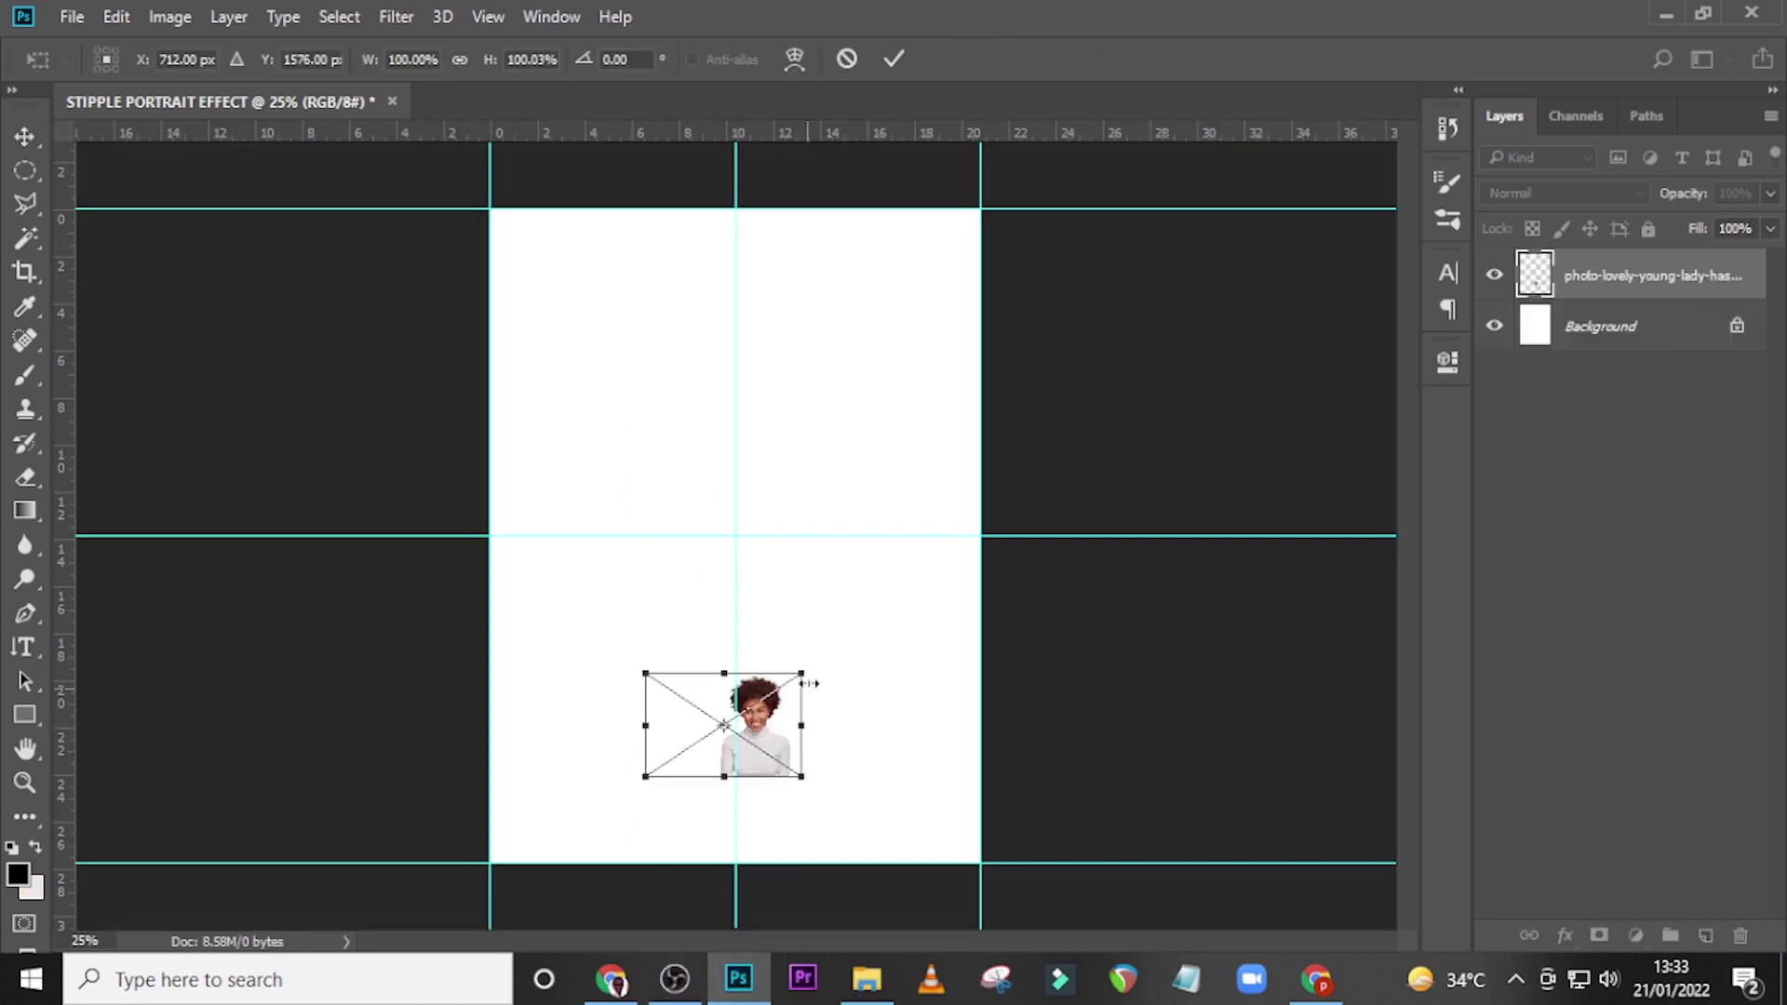
drag(800, 676, 1311, 335)
drag(1174, 754, 914, 588)
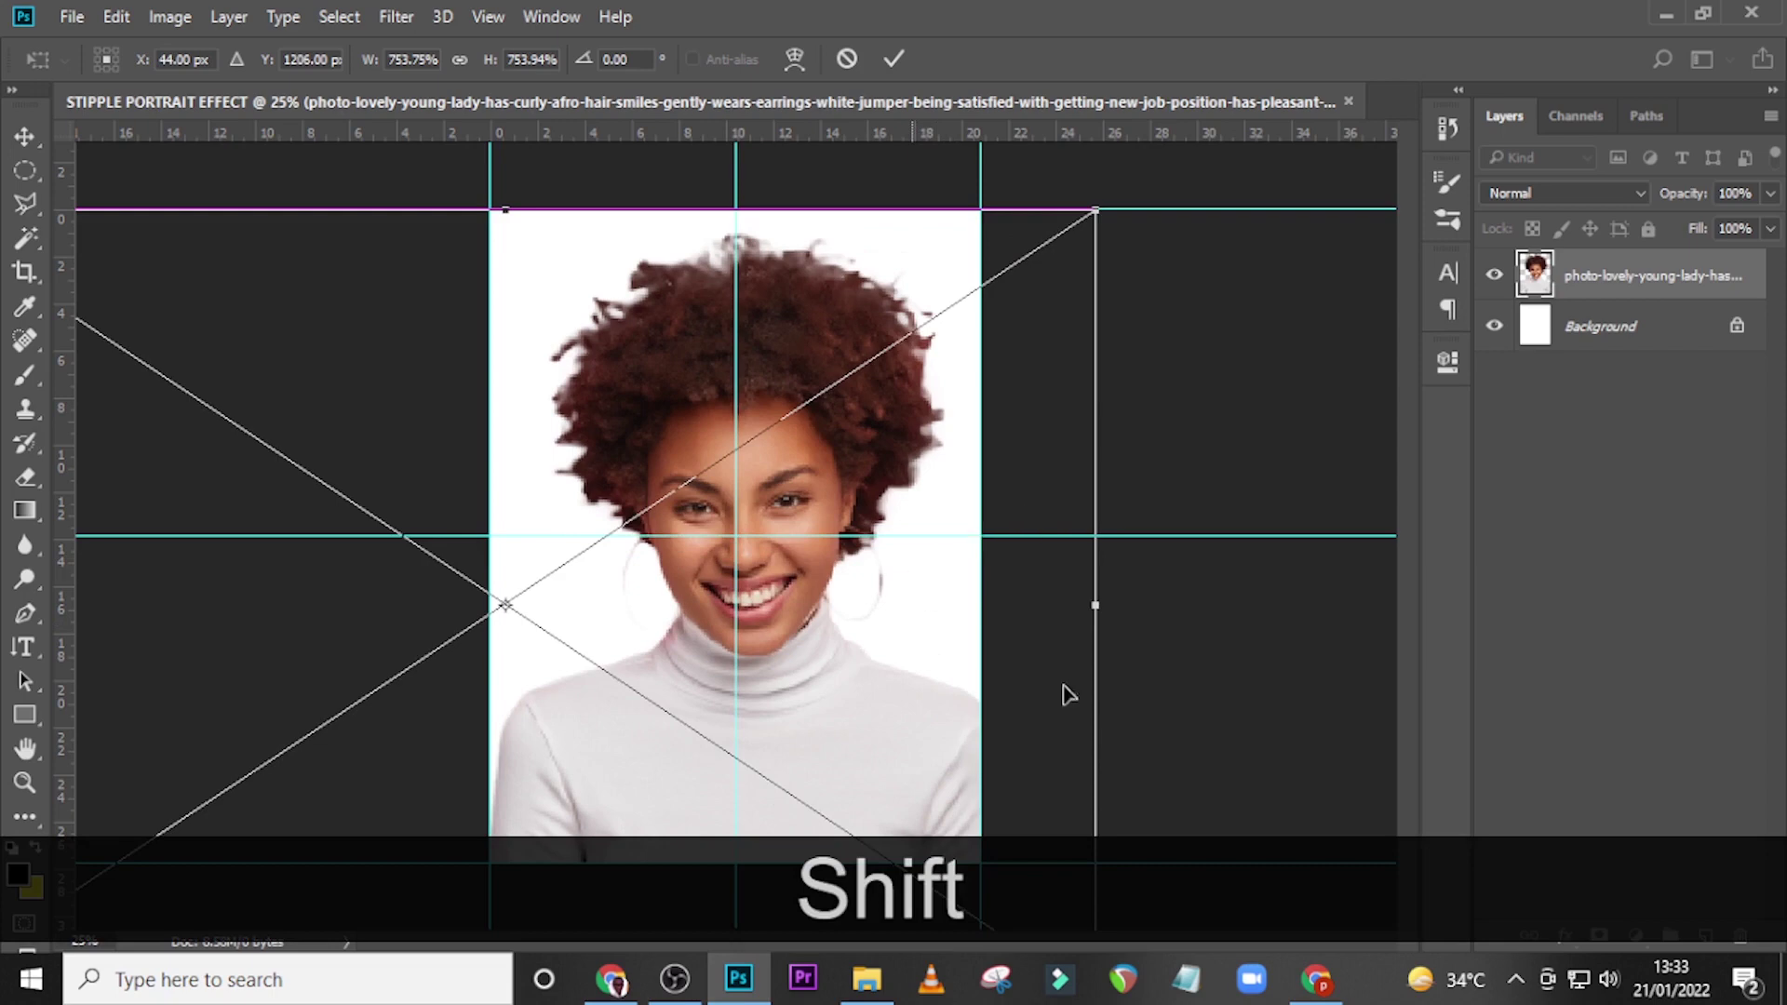
key(Return)
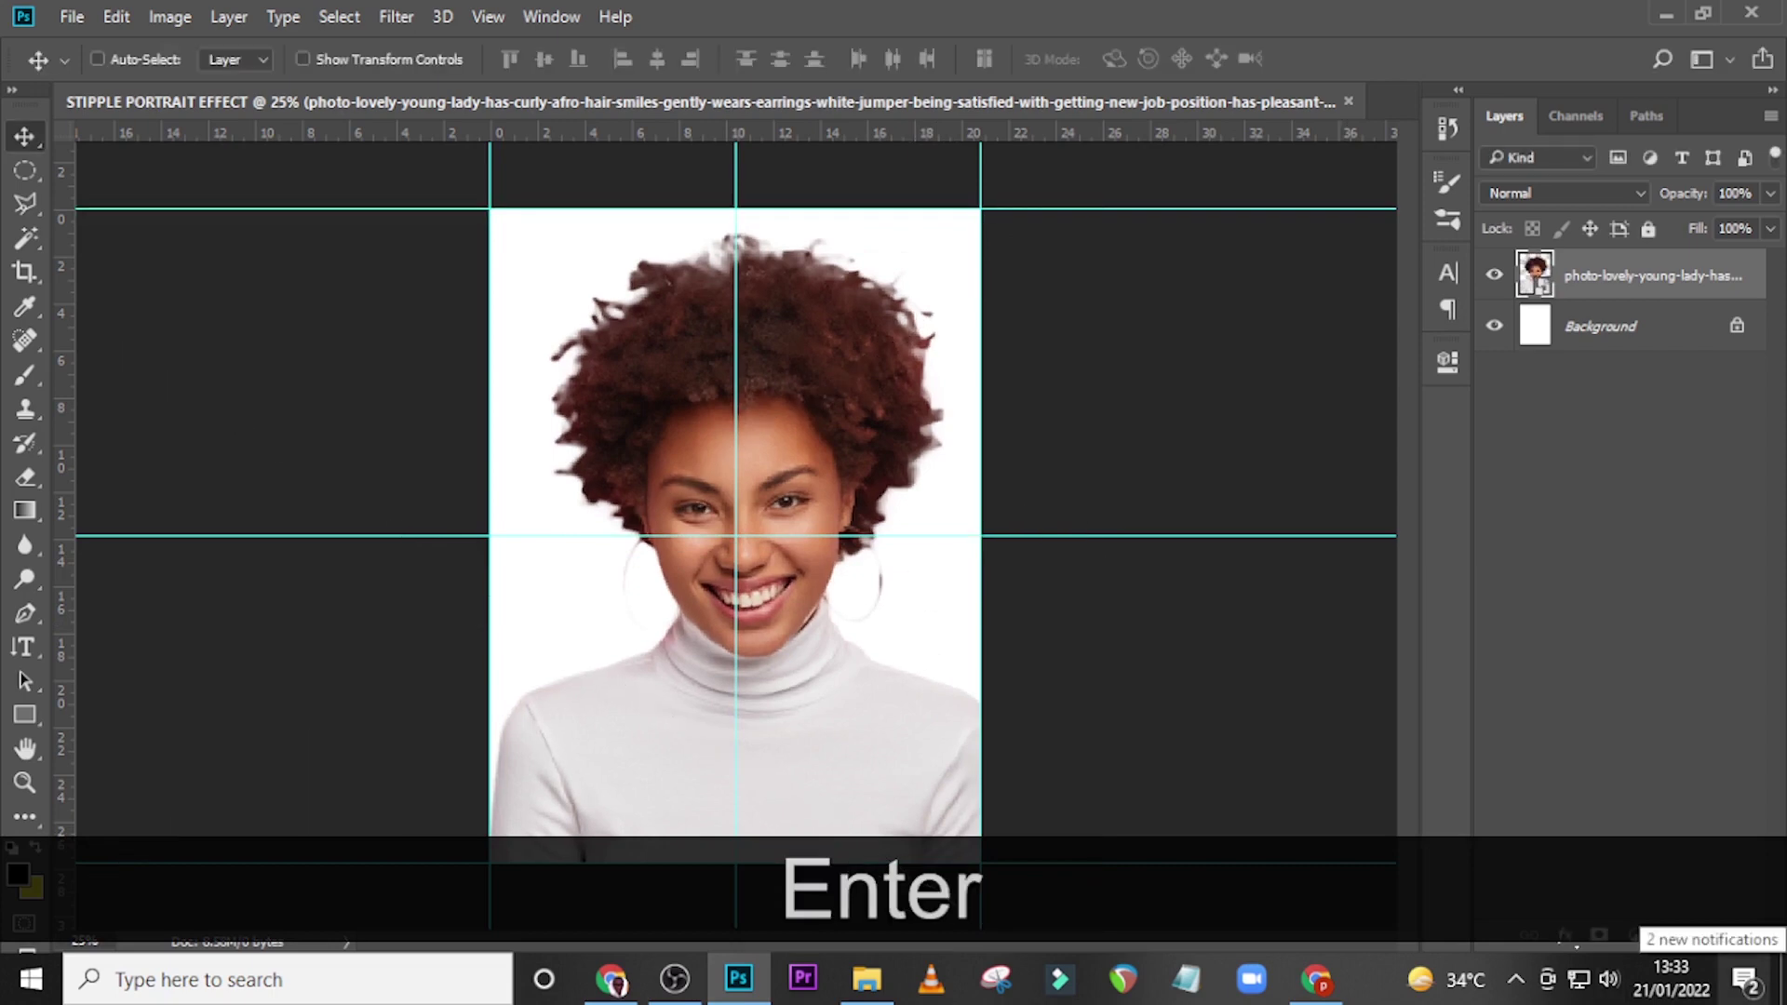
Nudge the photo layer slightly left with the Move tool.
key(v)
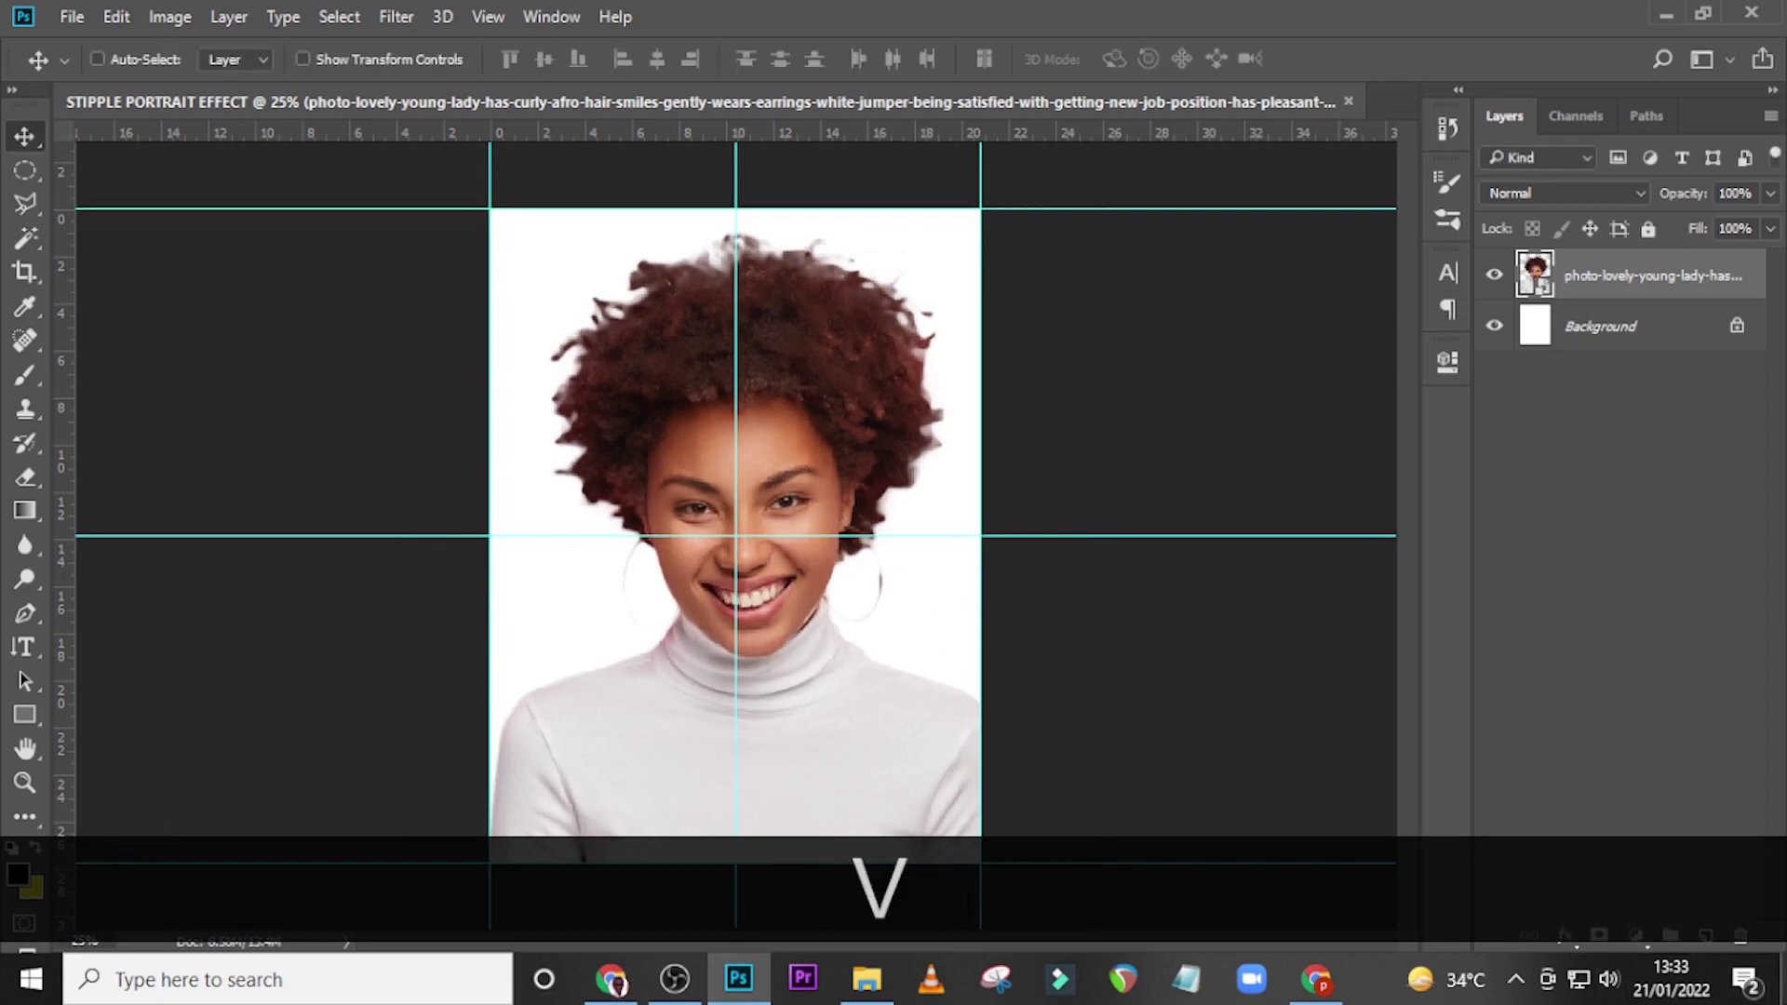
key(Left)
key(Left)
key(Left)
key(Left)
key(Left)
key(Left)
key(Left)
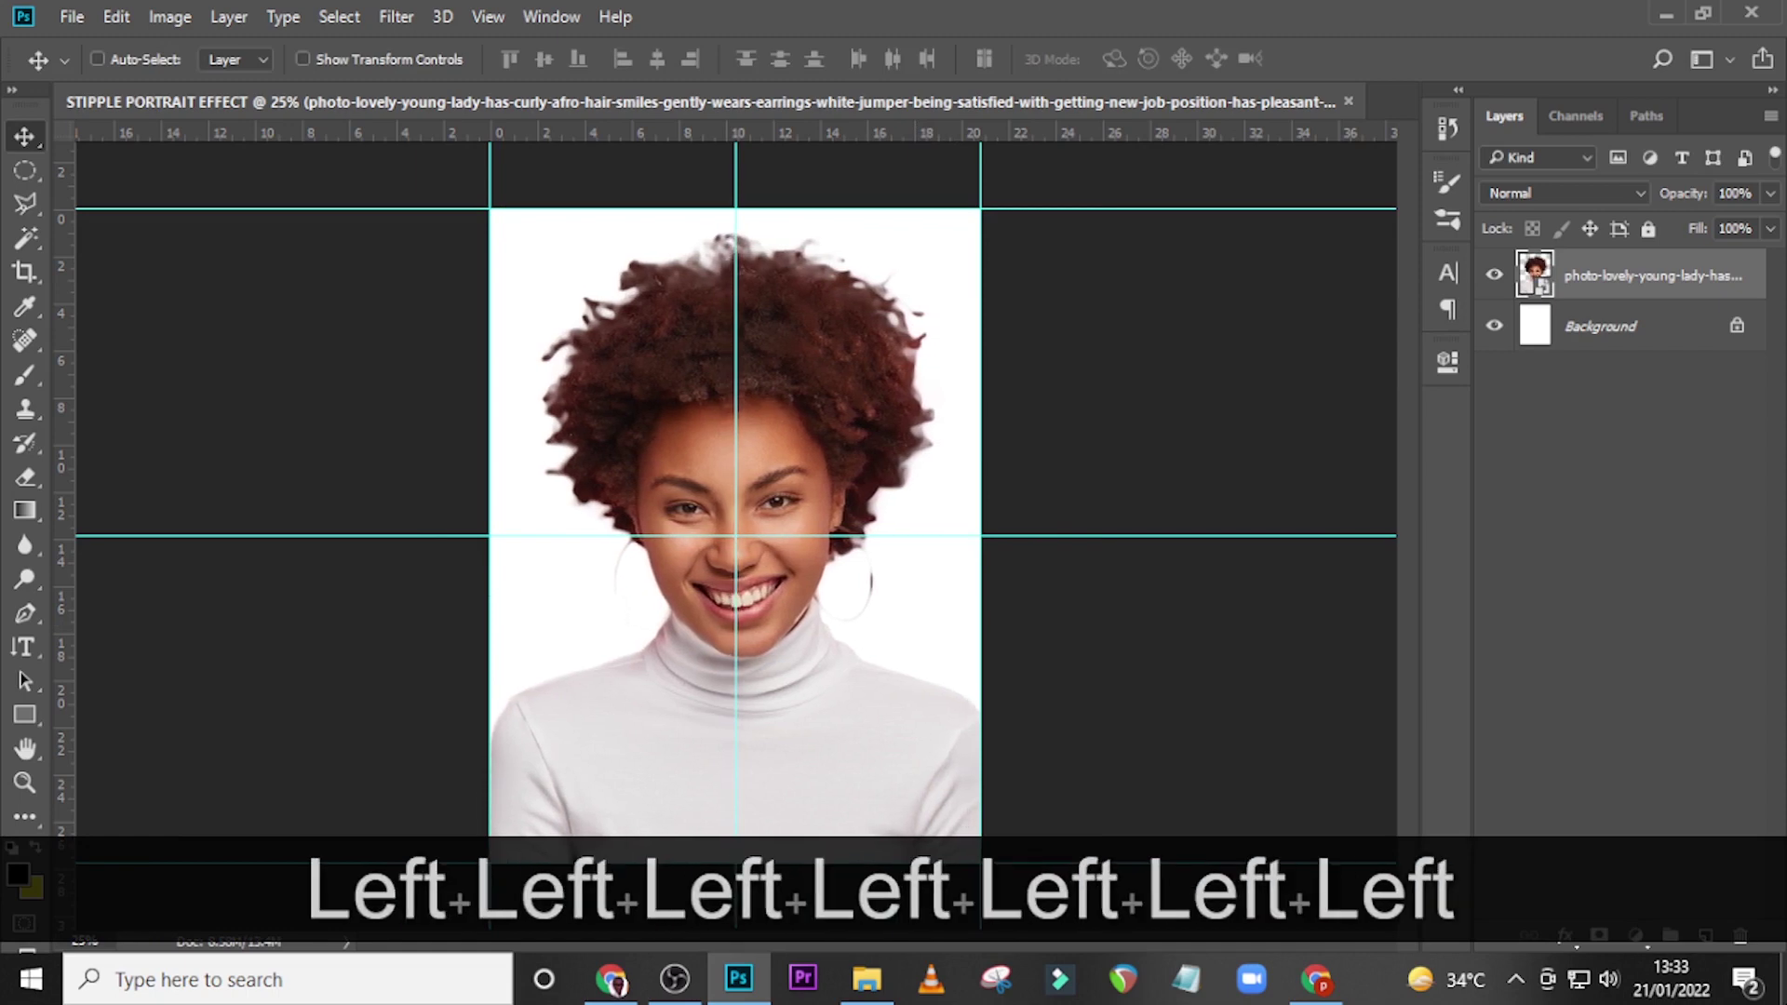
key(Right)
key(Right)
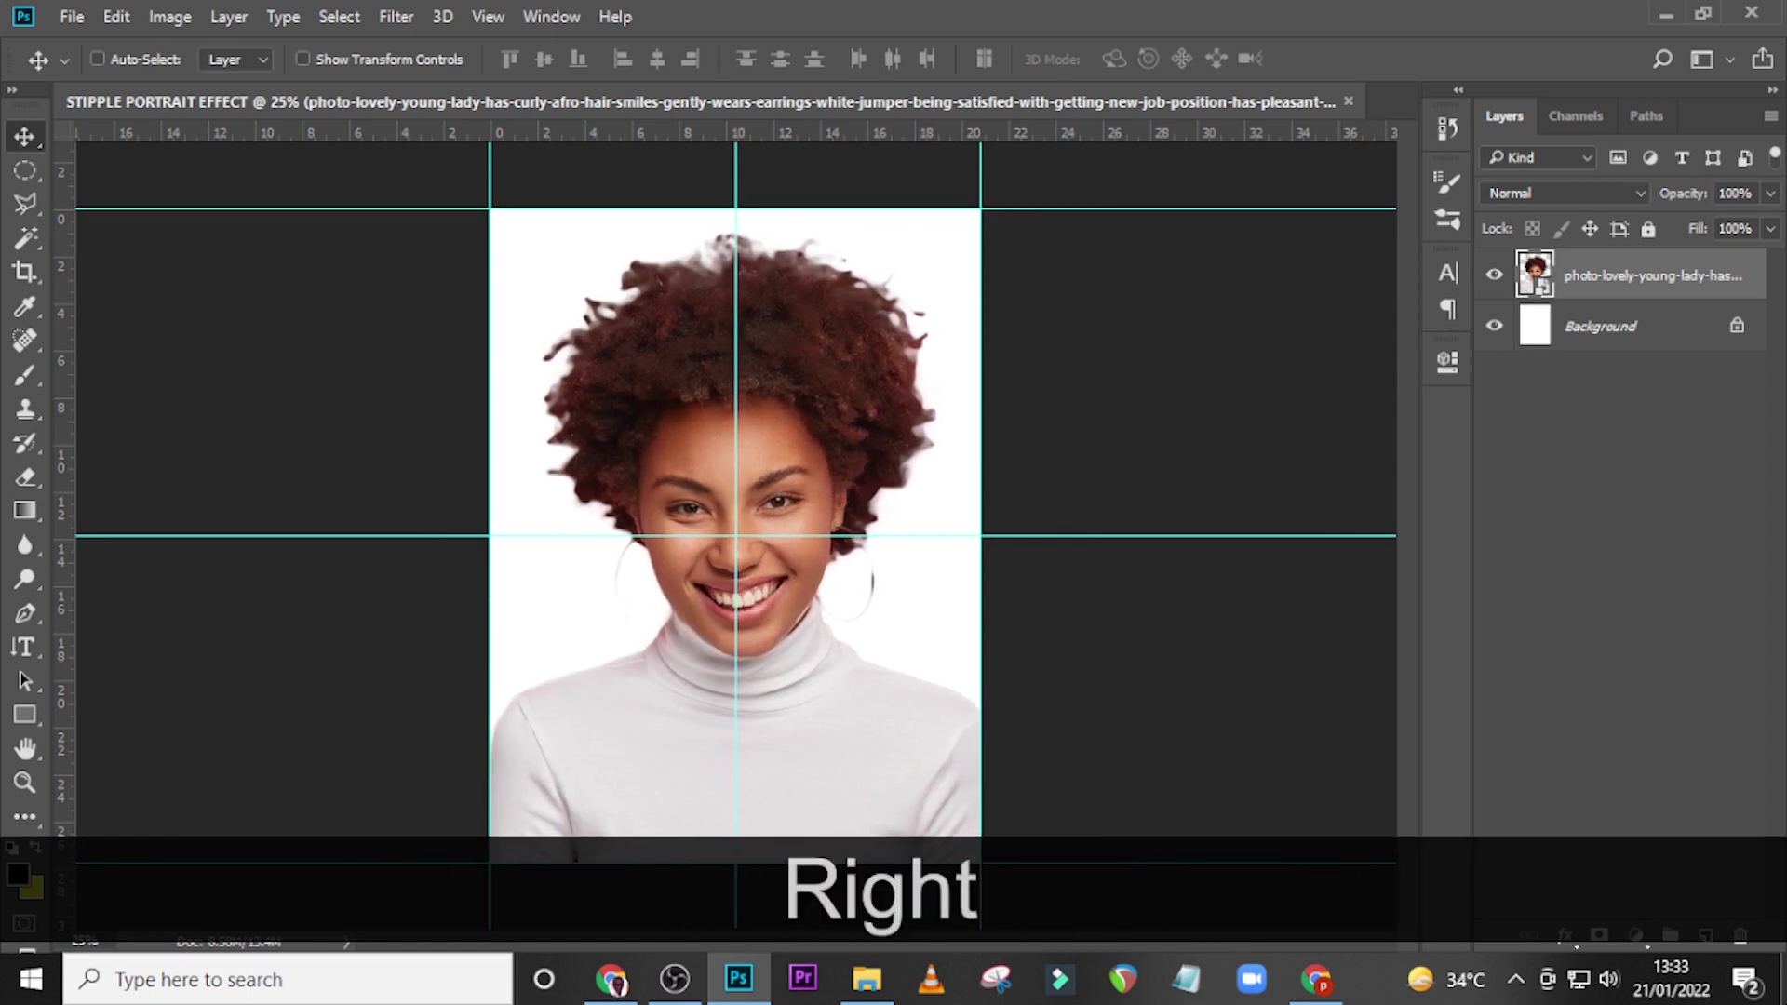
key(Left)
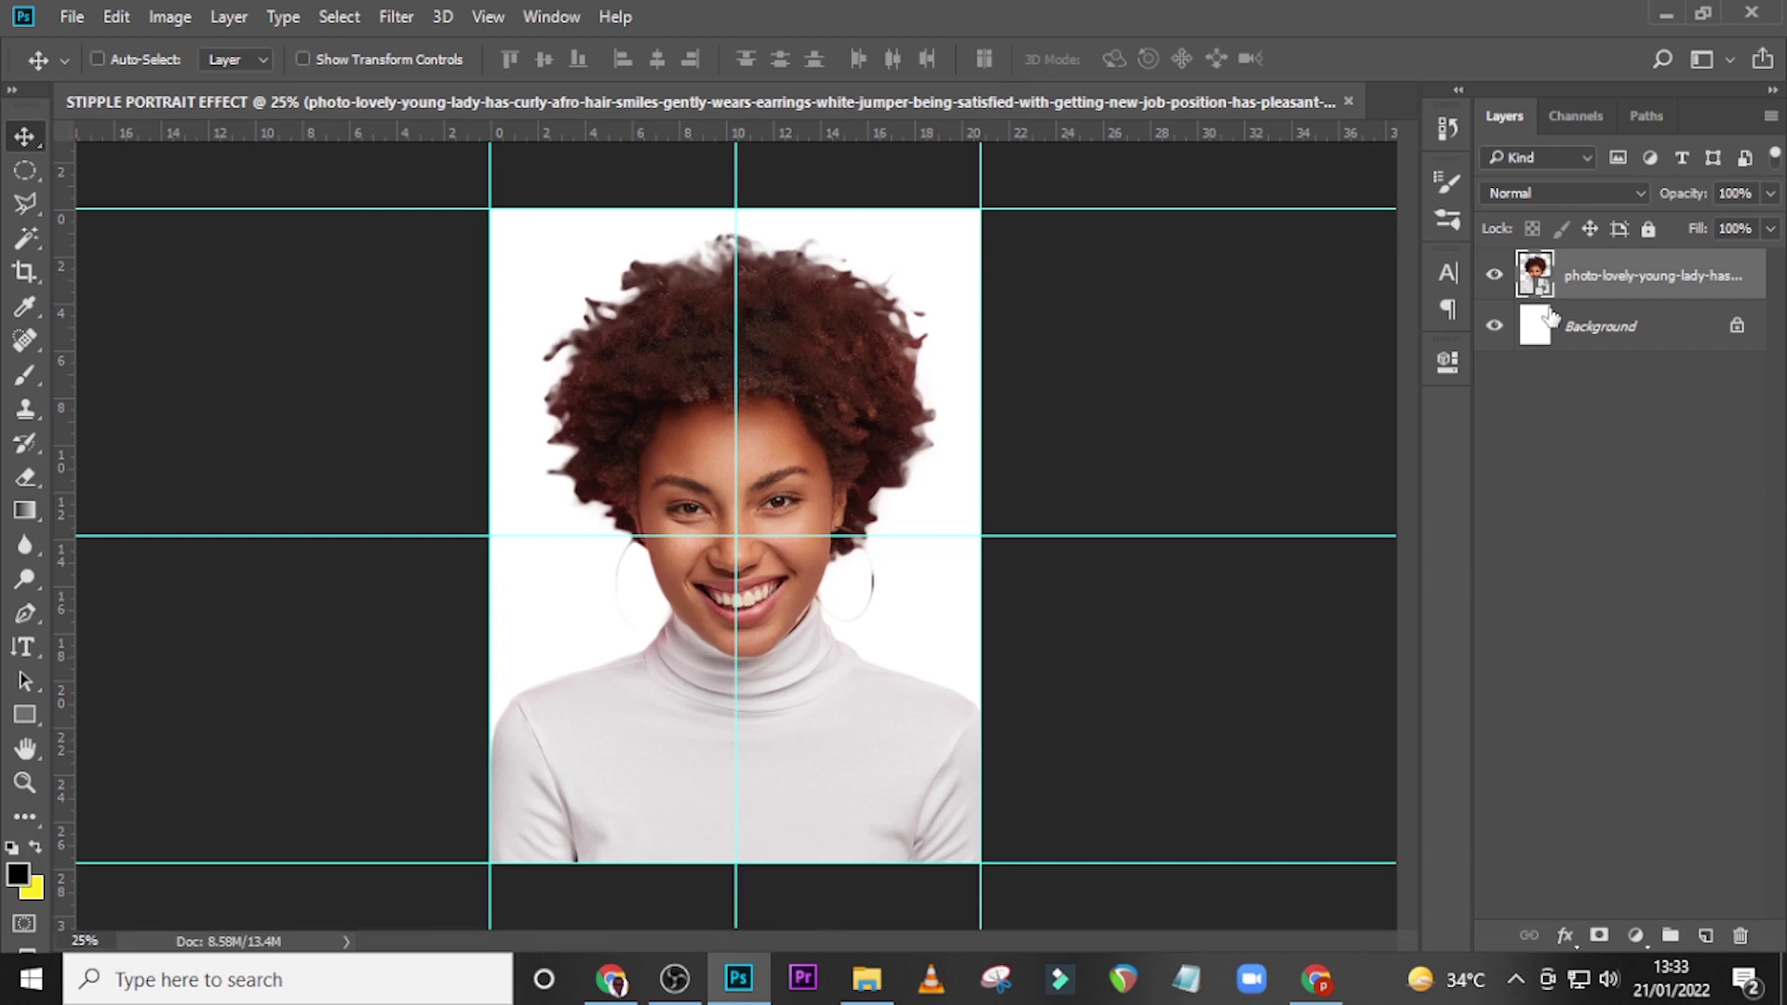
Hide the white background and convert Background into a masked Layer 0, discarding a trial solid-colour fill.
click(1485, 325)
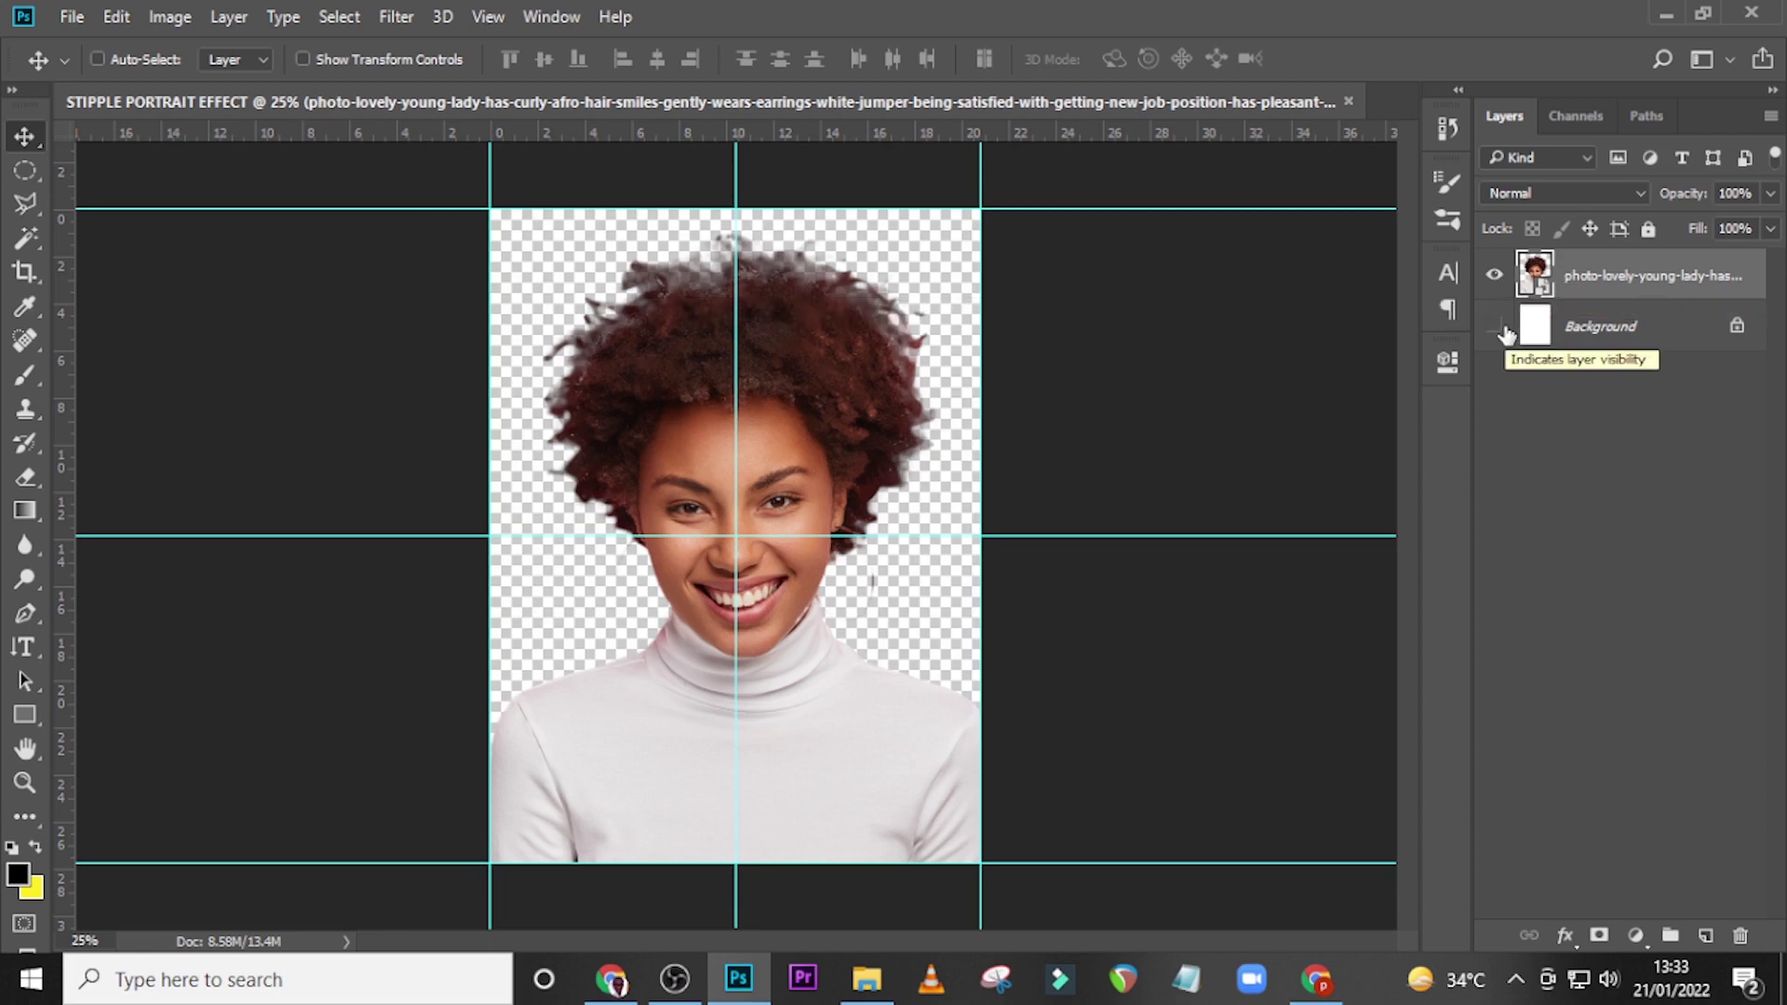
click(1607, 330)
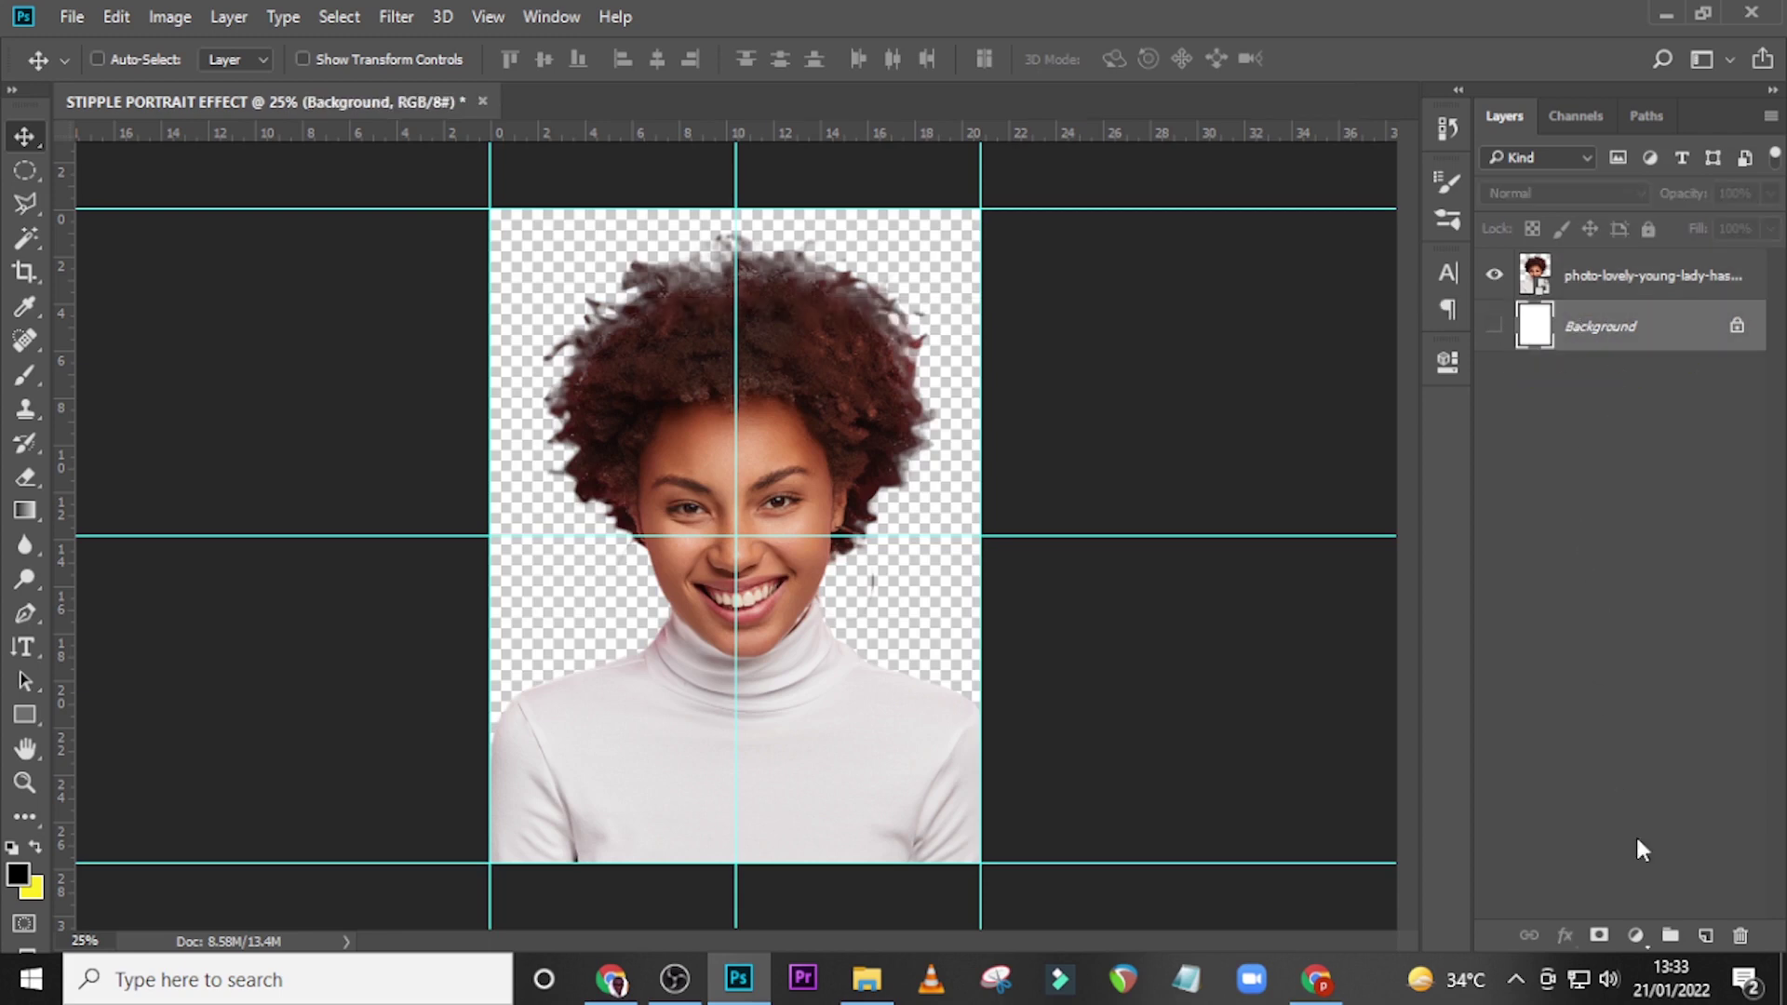
click(1593, 937)
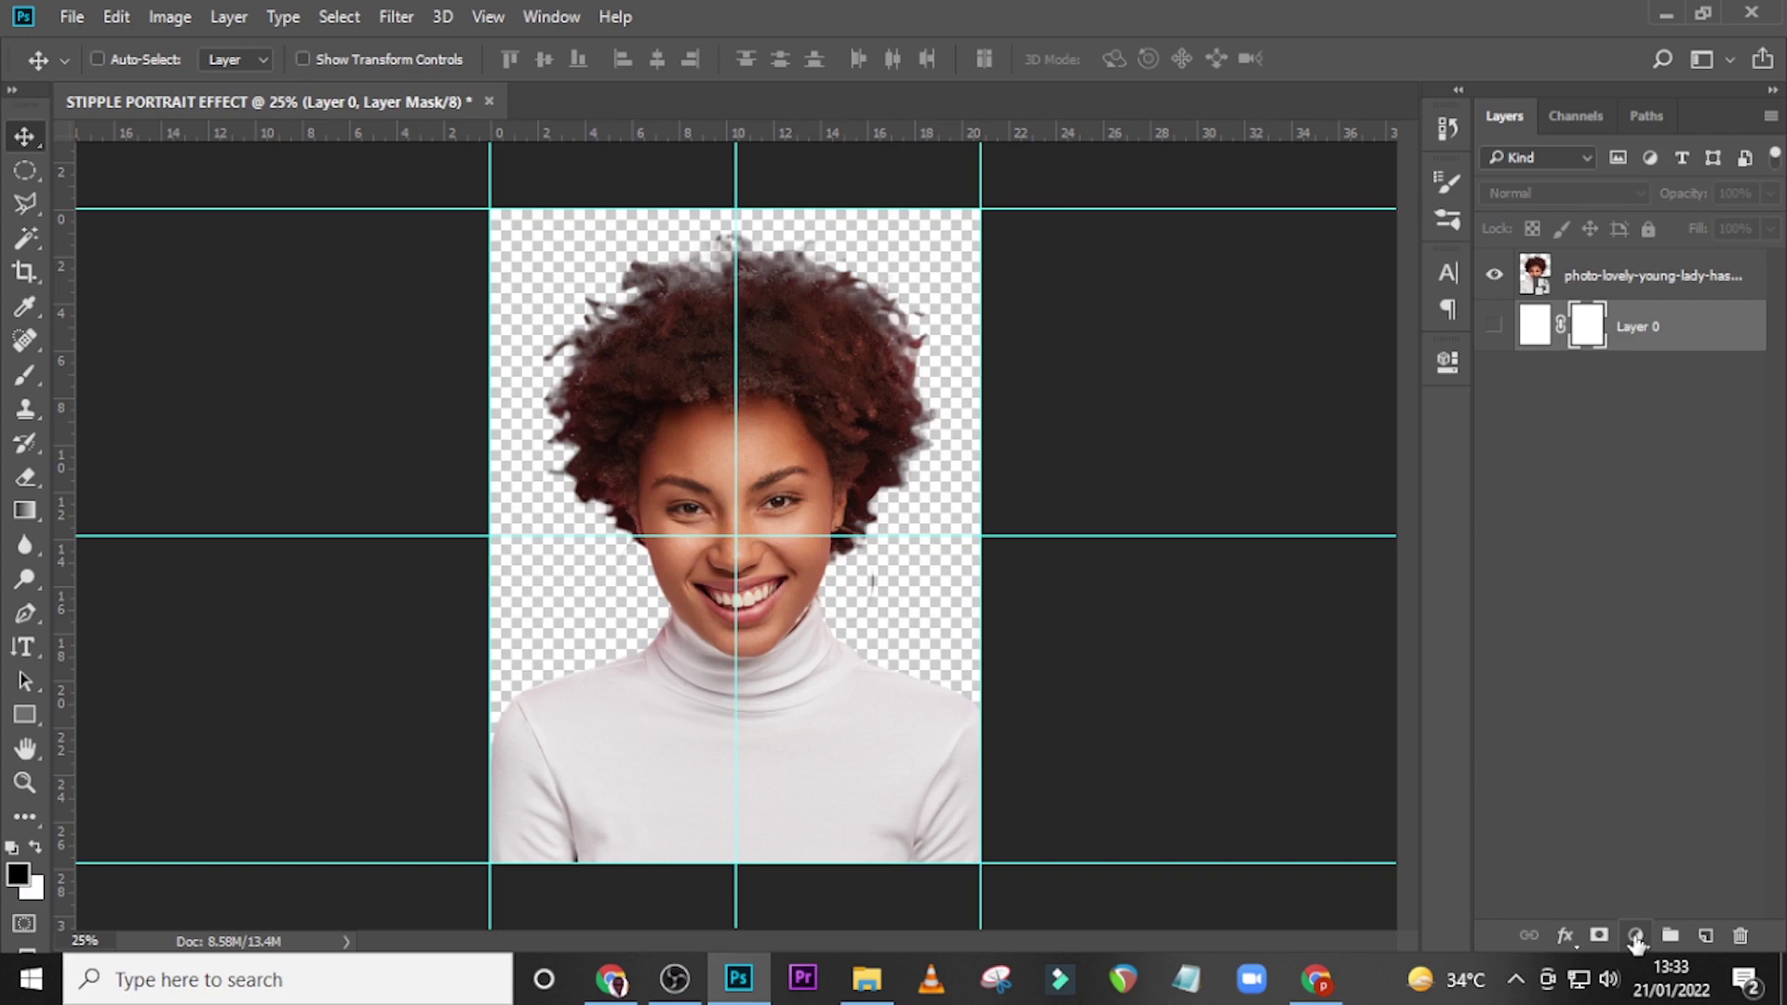
click(1635, 934)
click(1608, 371)
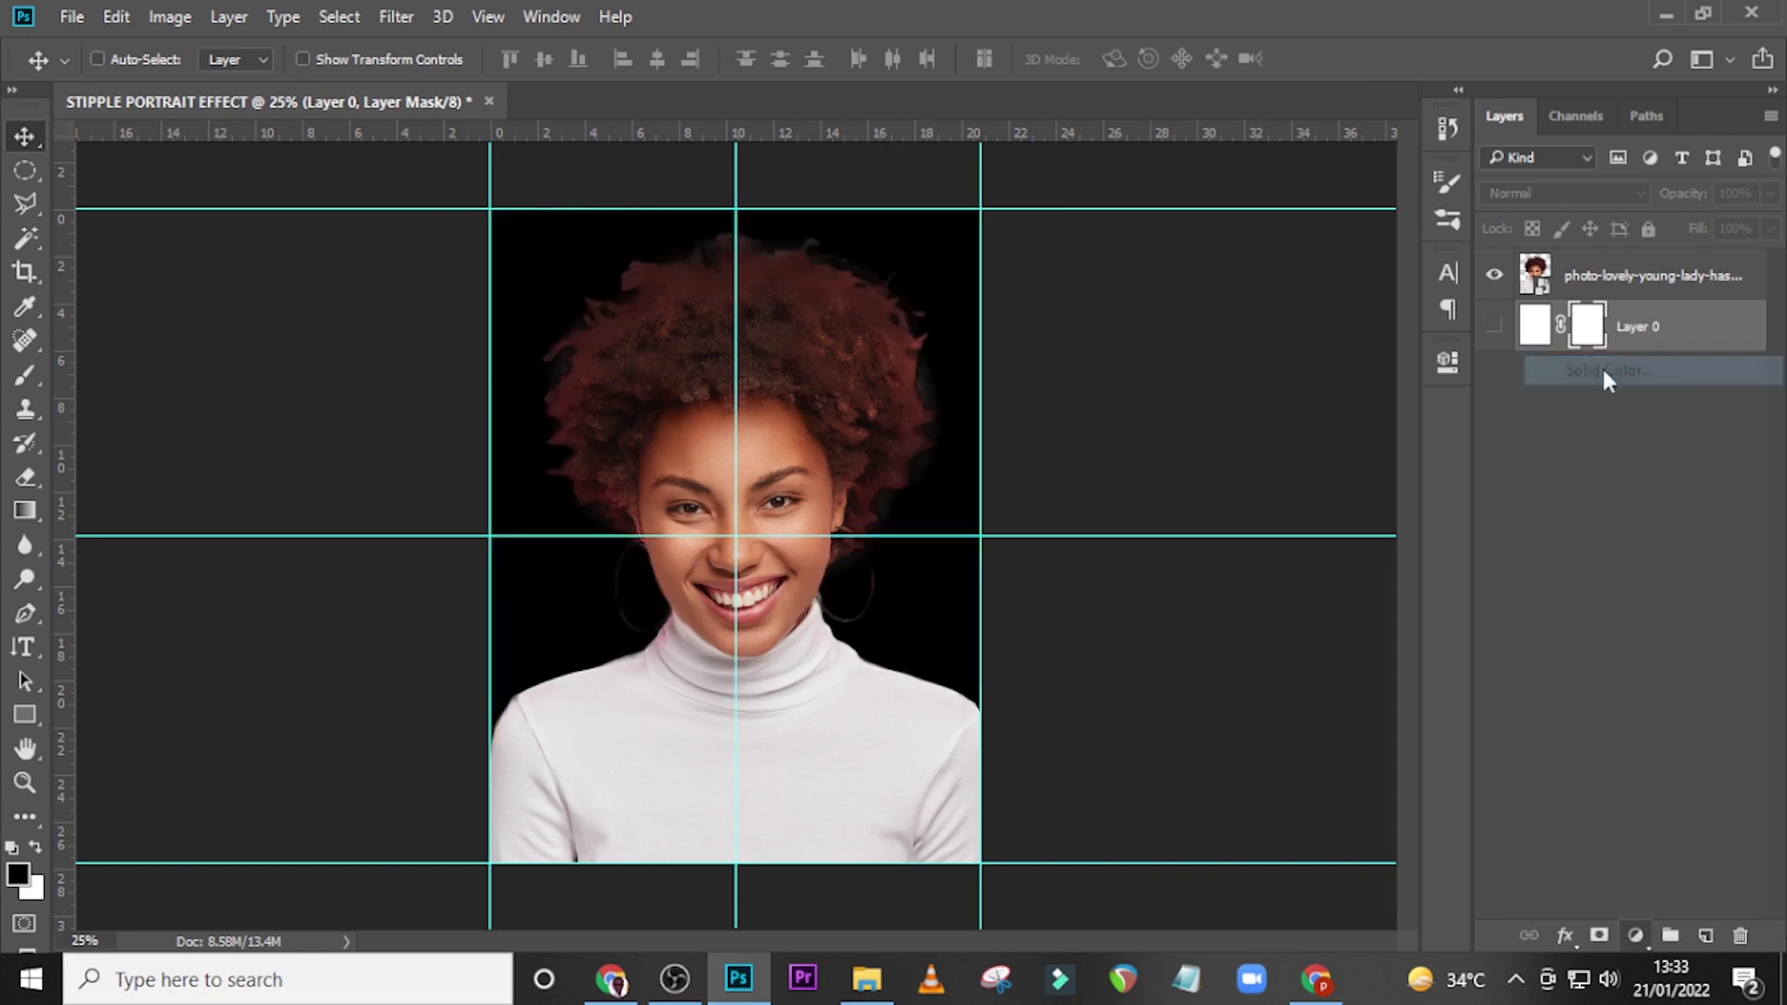
click(1294, 693)
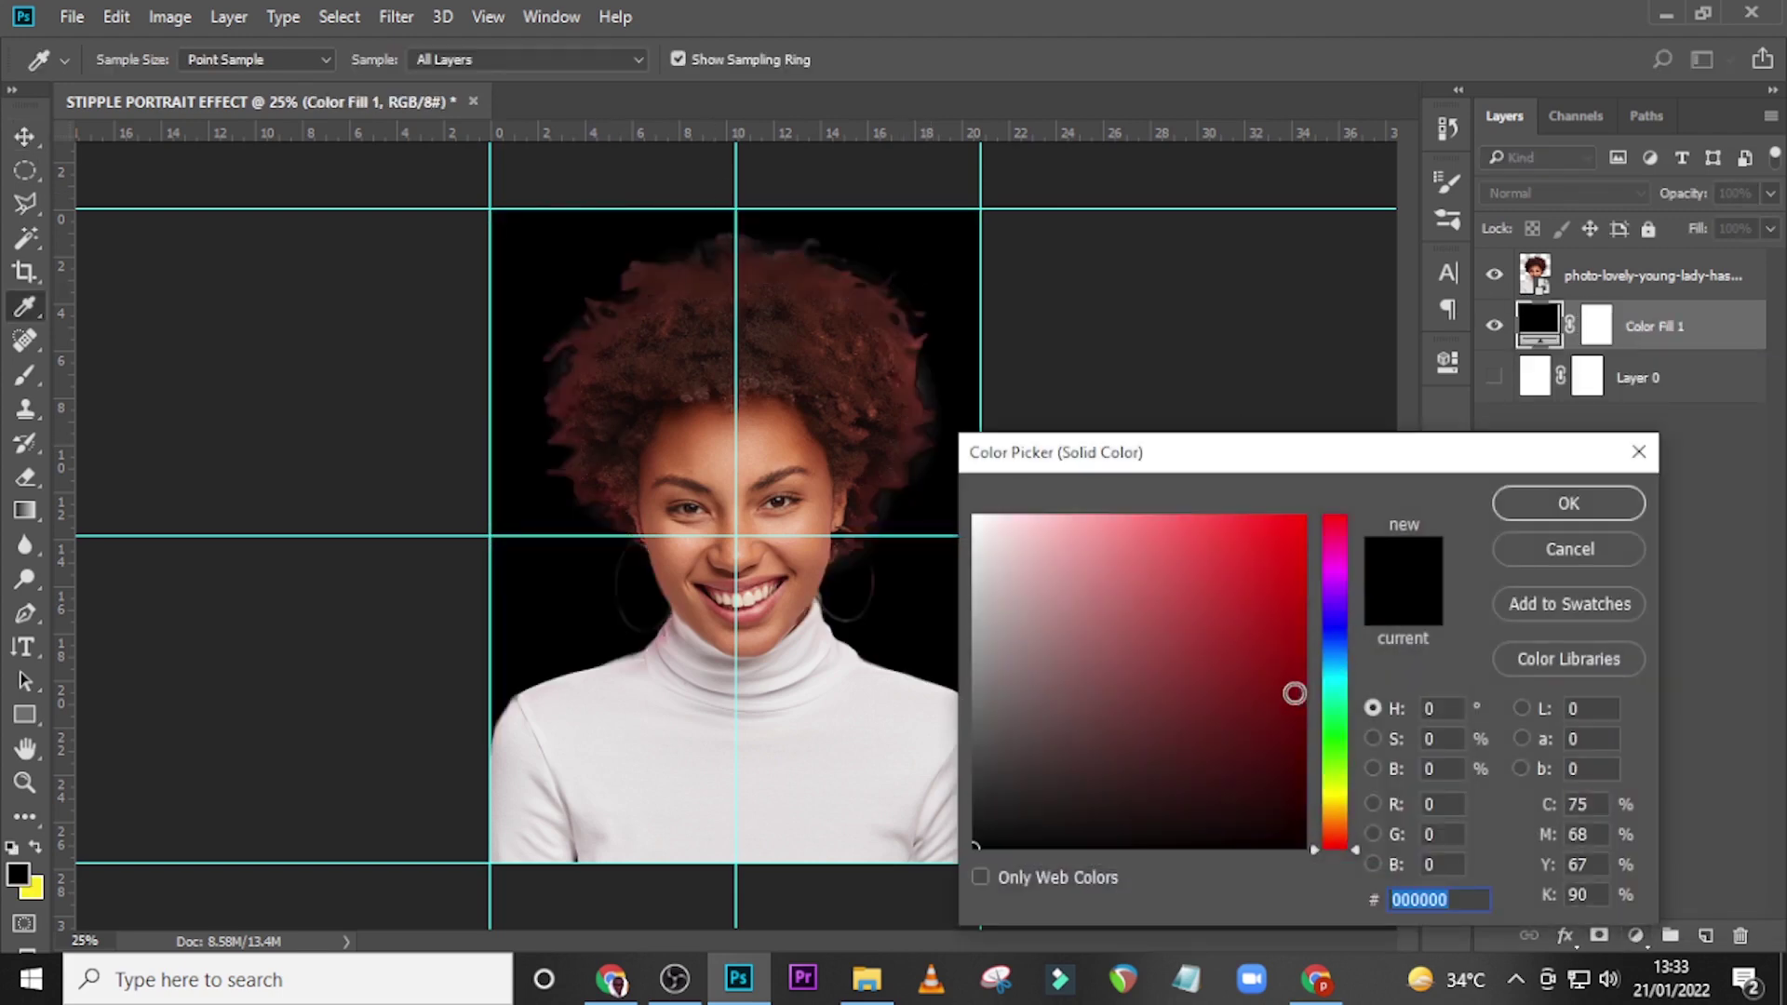
click(1255, 701)
click(1563, 544)
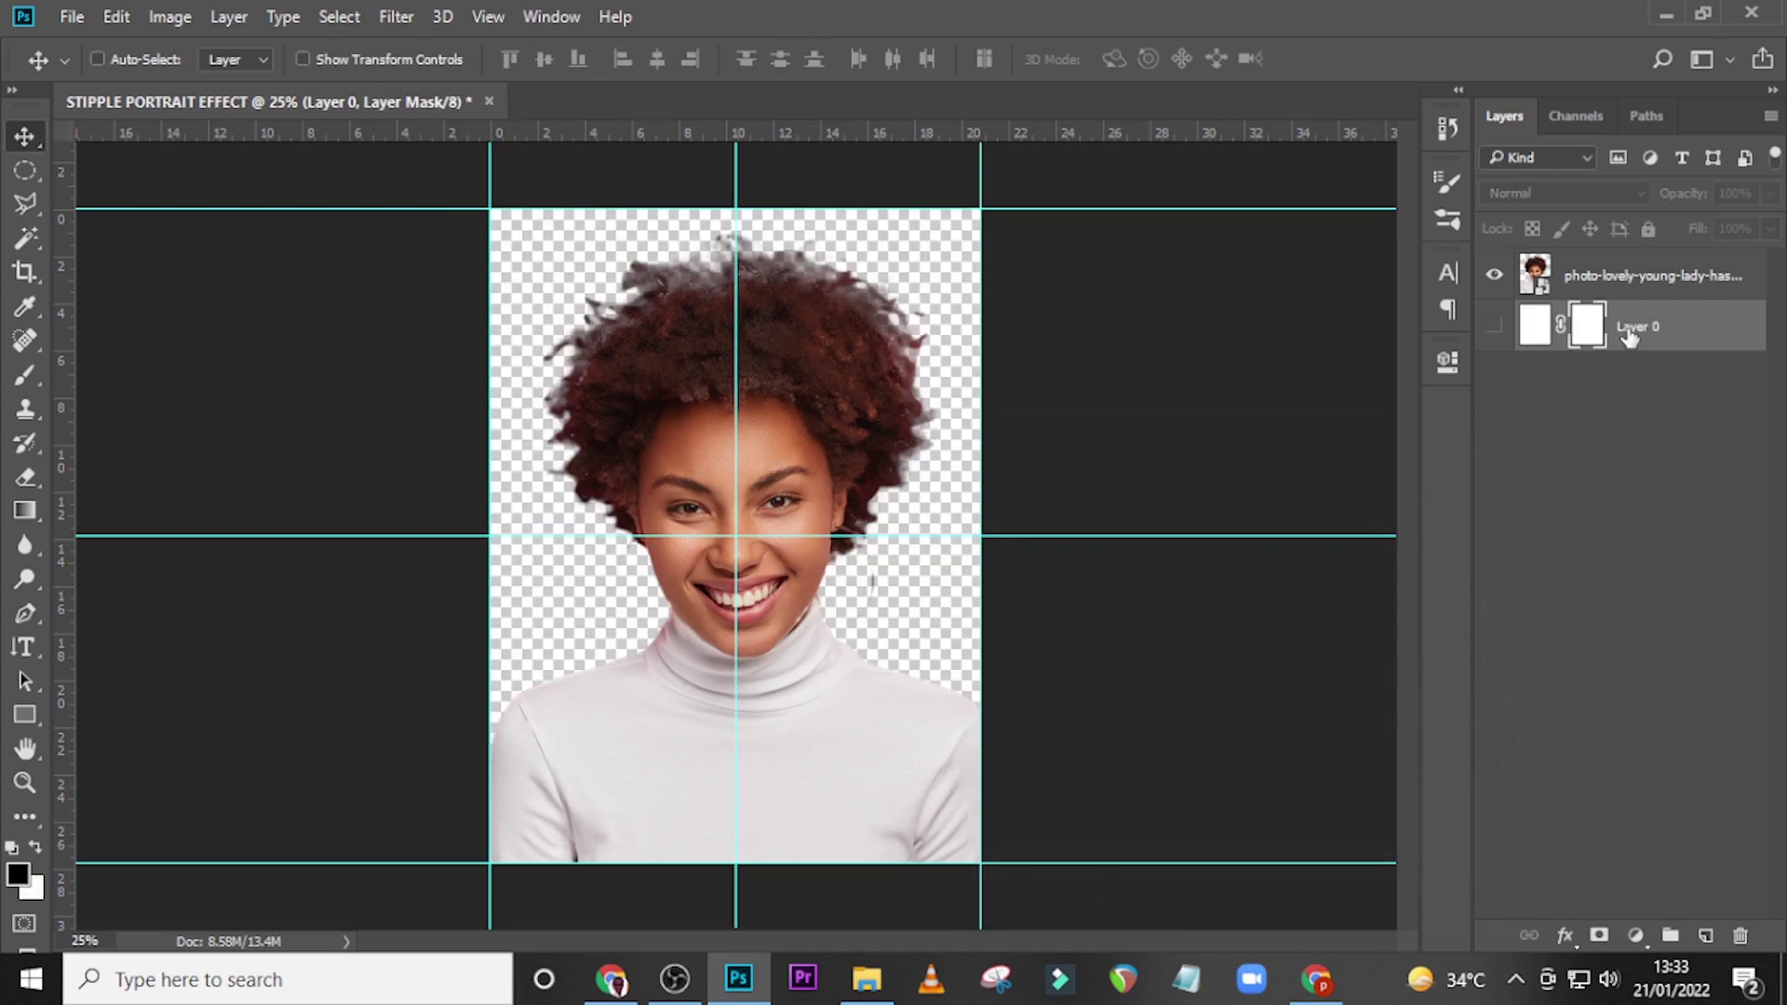
Remove Layer 0's mask and make the white Layer 0 visible.
key(ctrl+2)
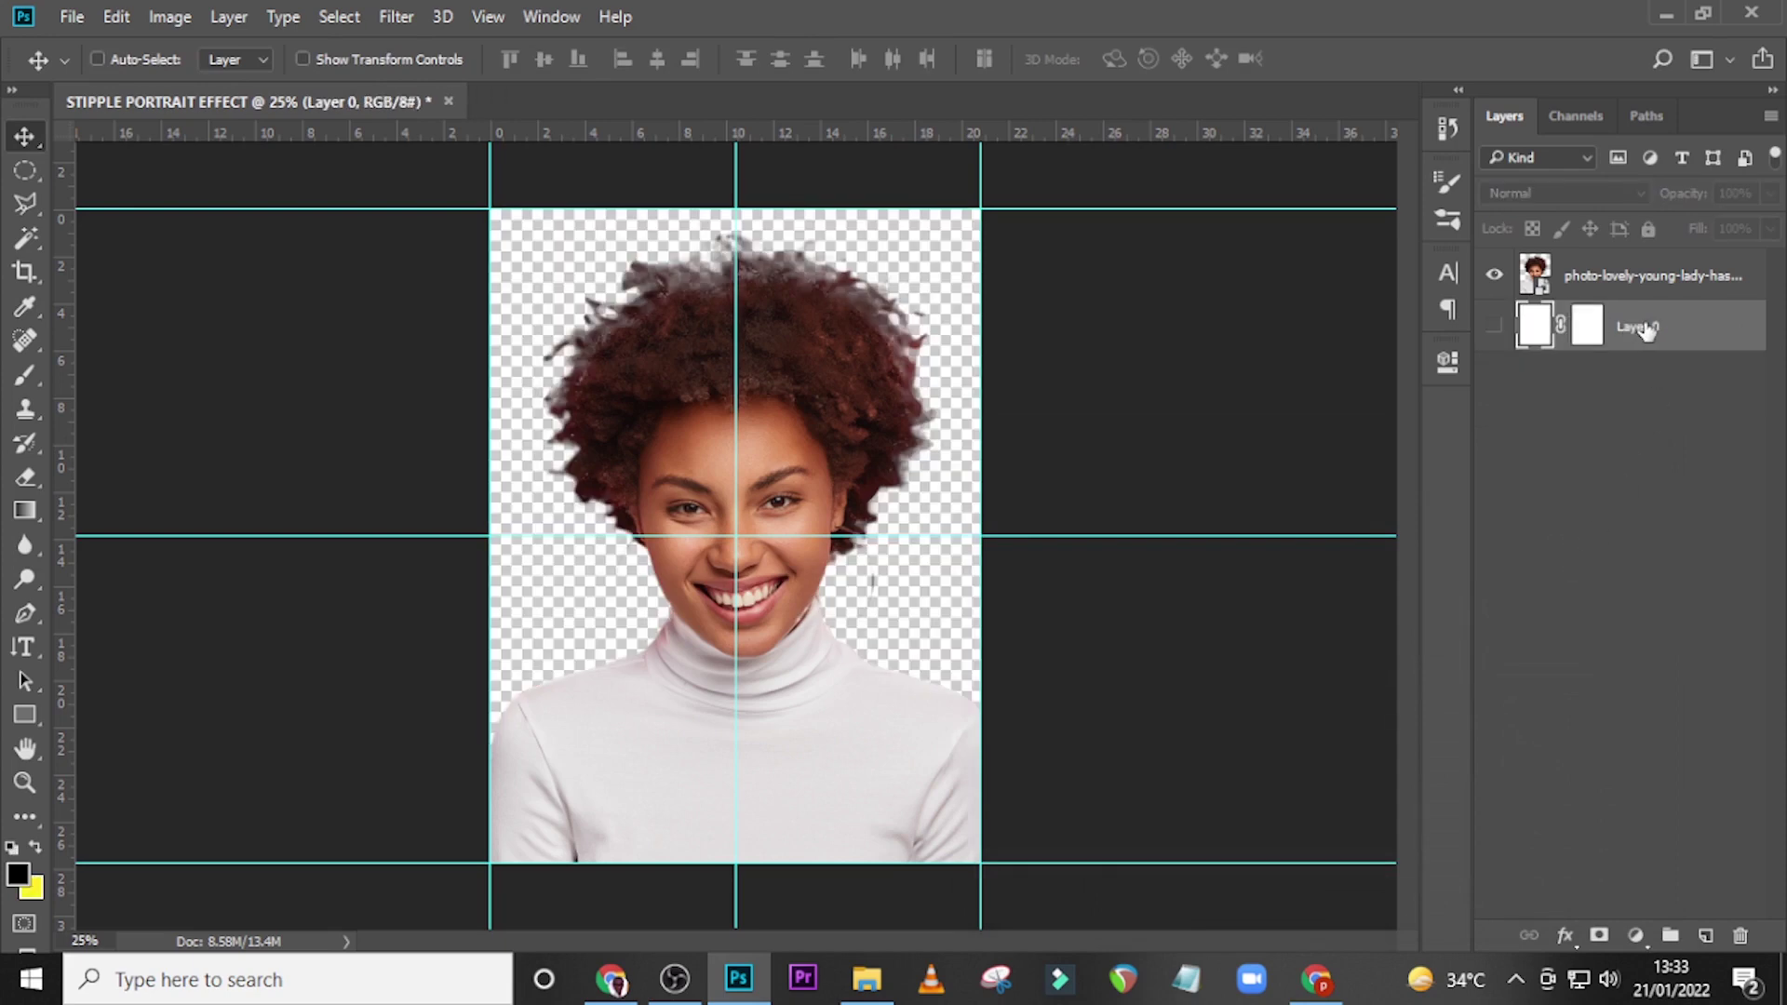
right_click(1587, 326)
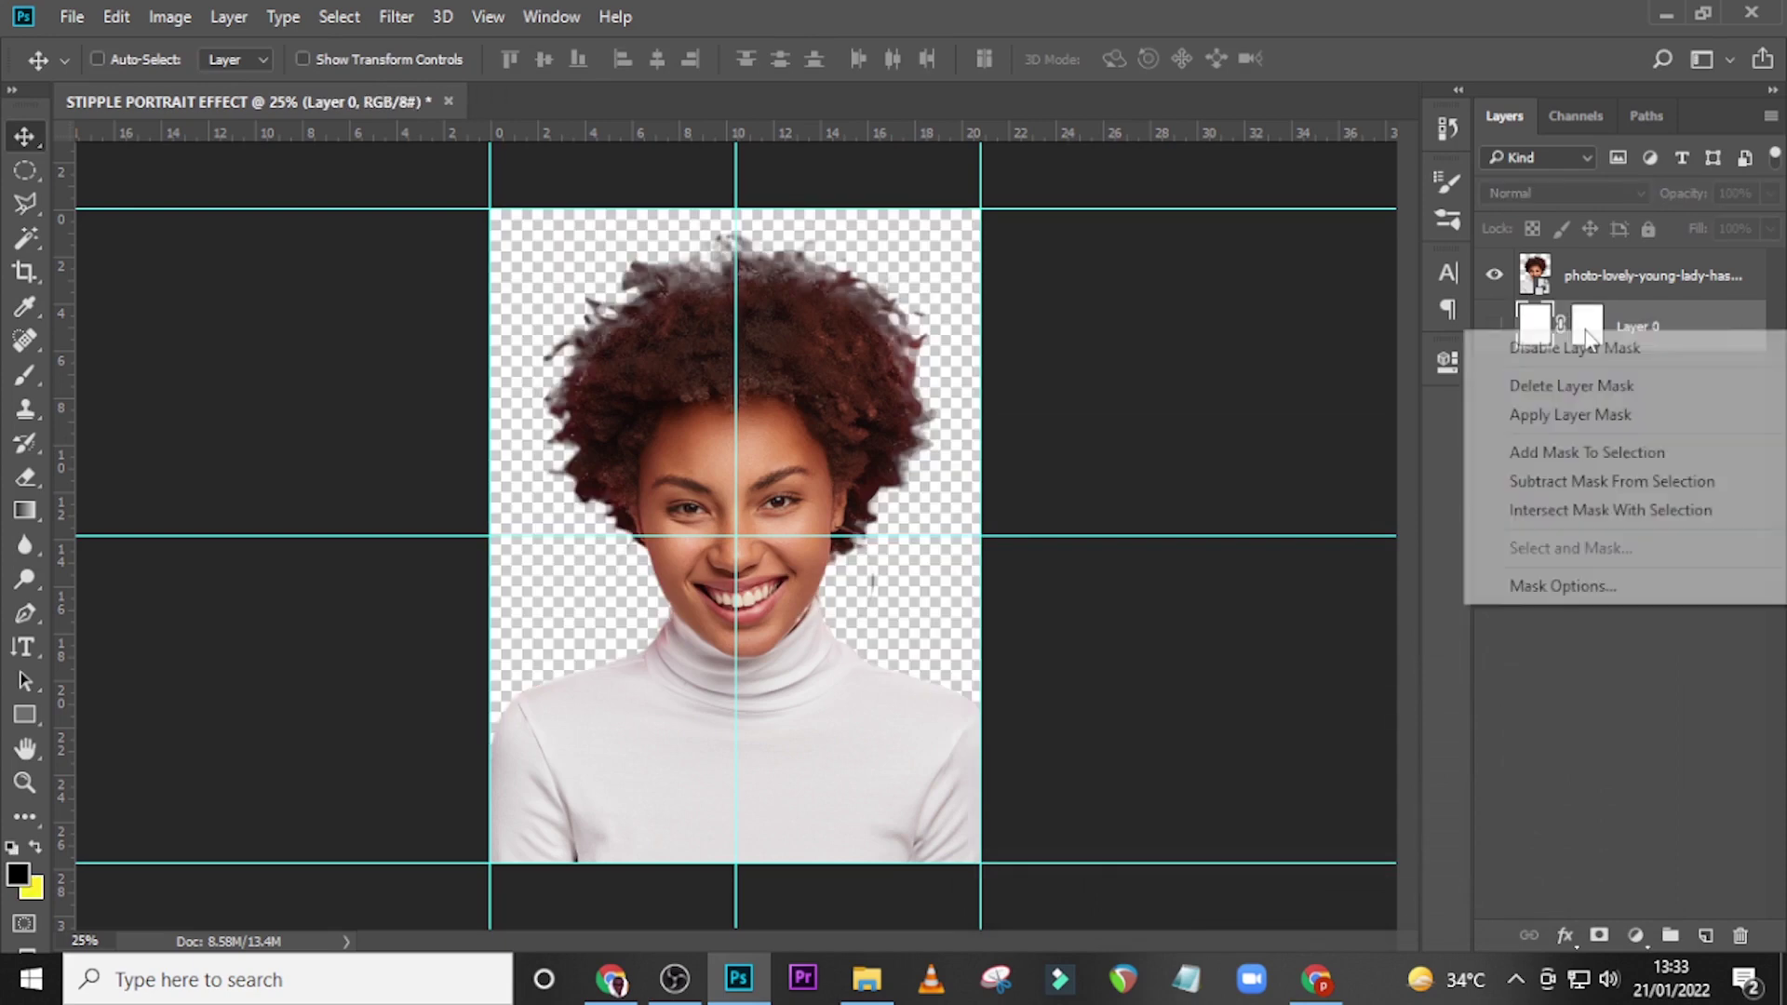
click(1567, 389)
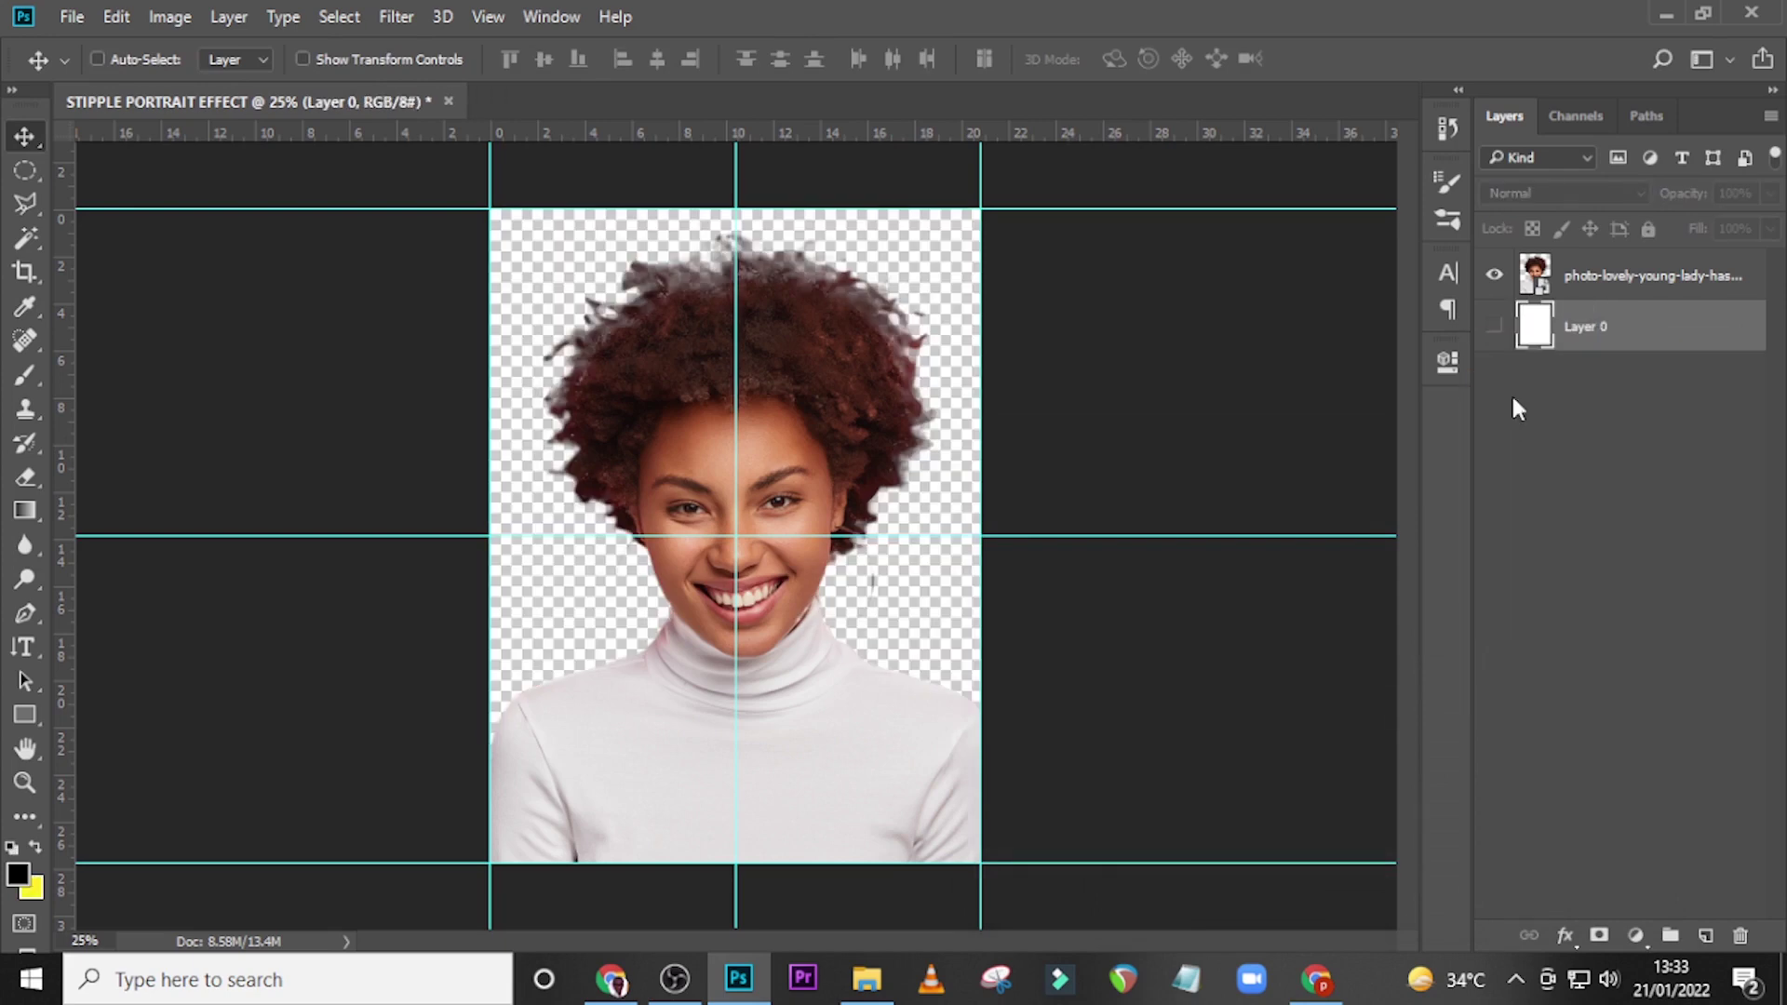
click(1492, 328)
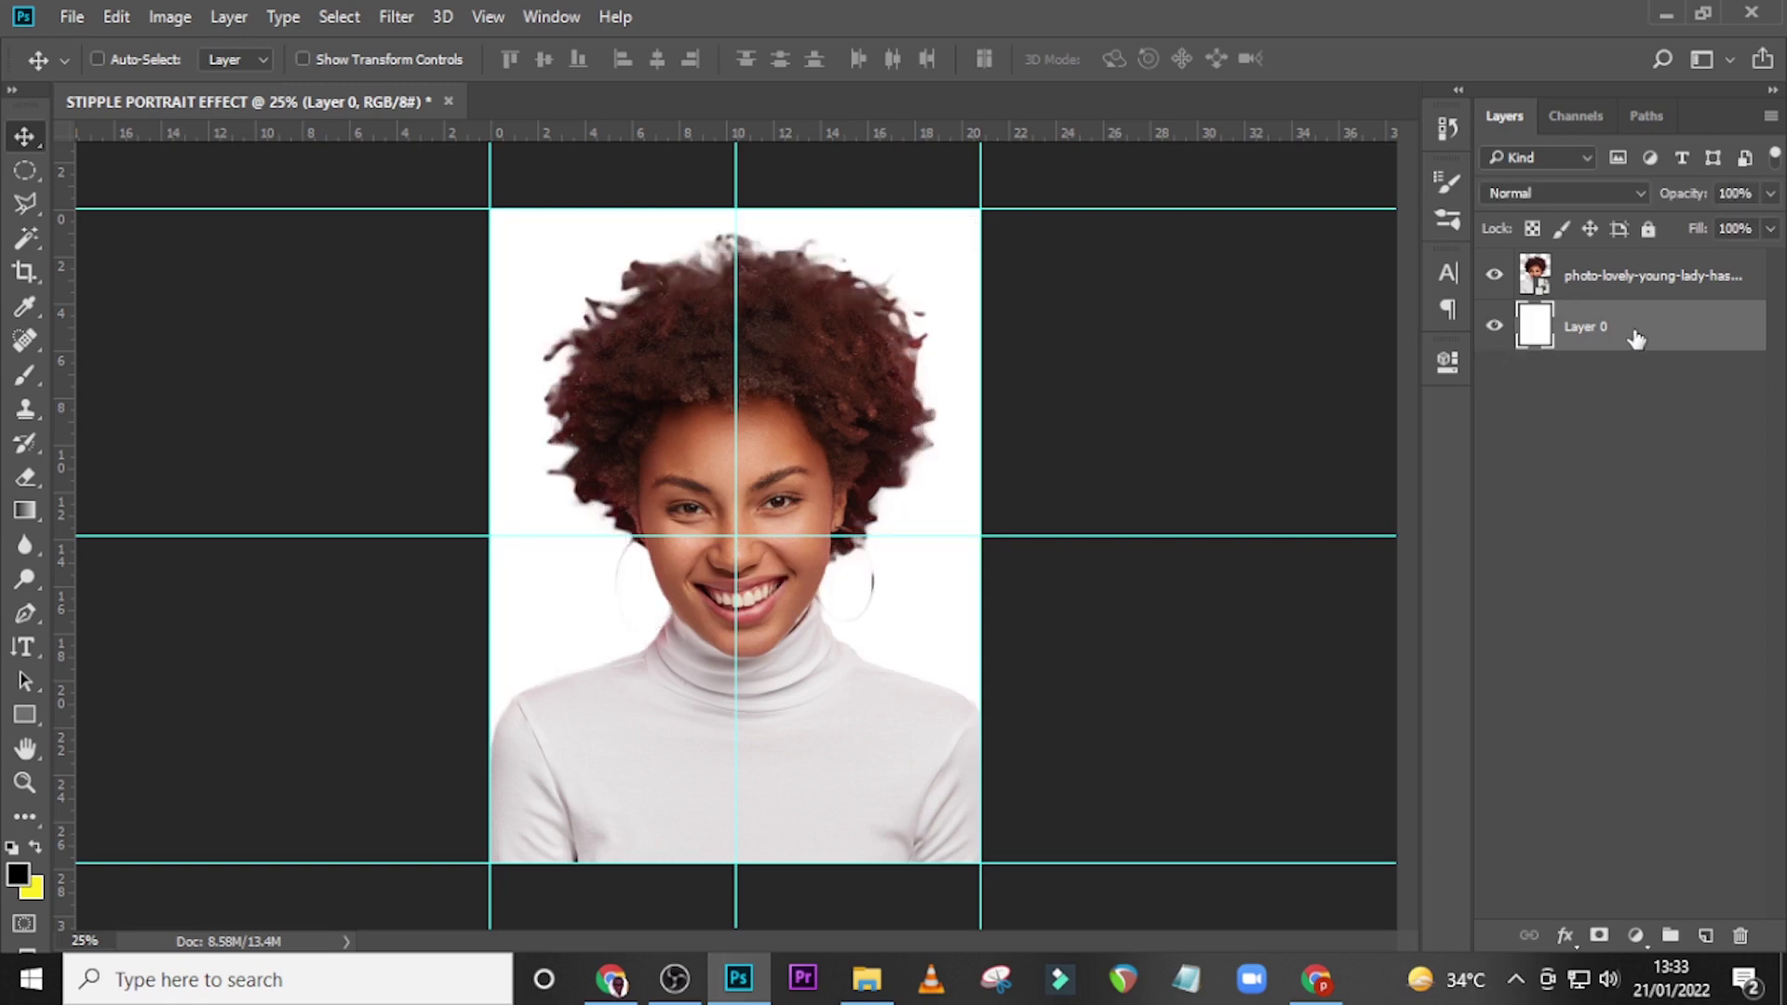
Convert the photo and Layer 0 together into one smart object.
ctrl+click(1641, 278)
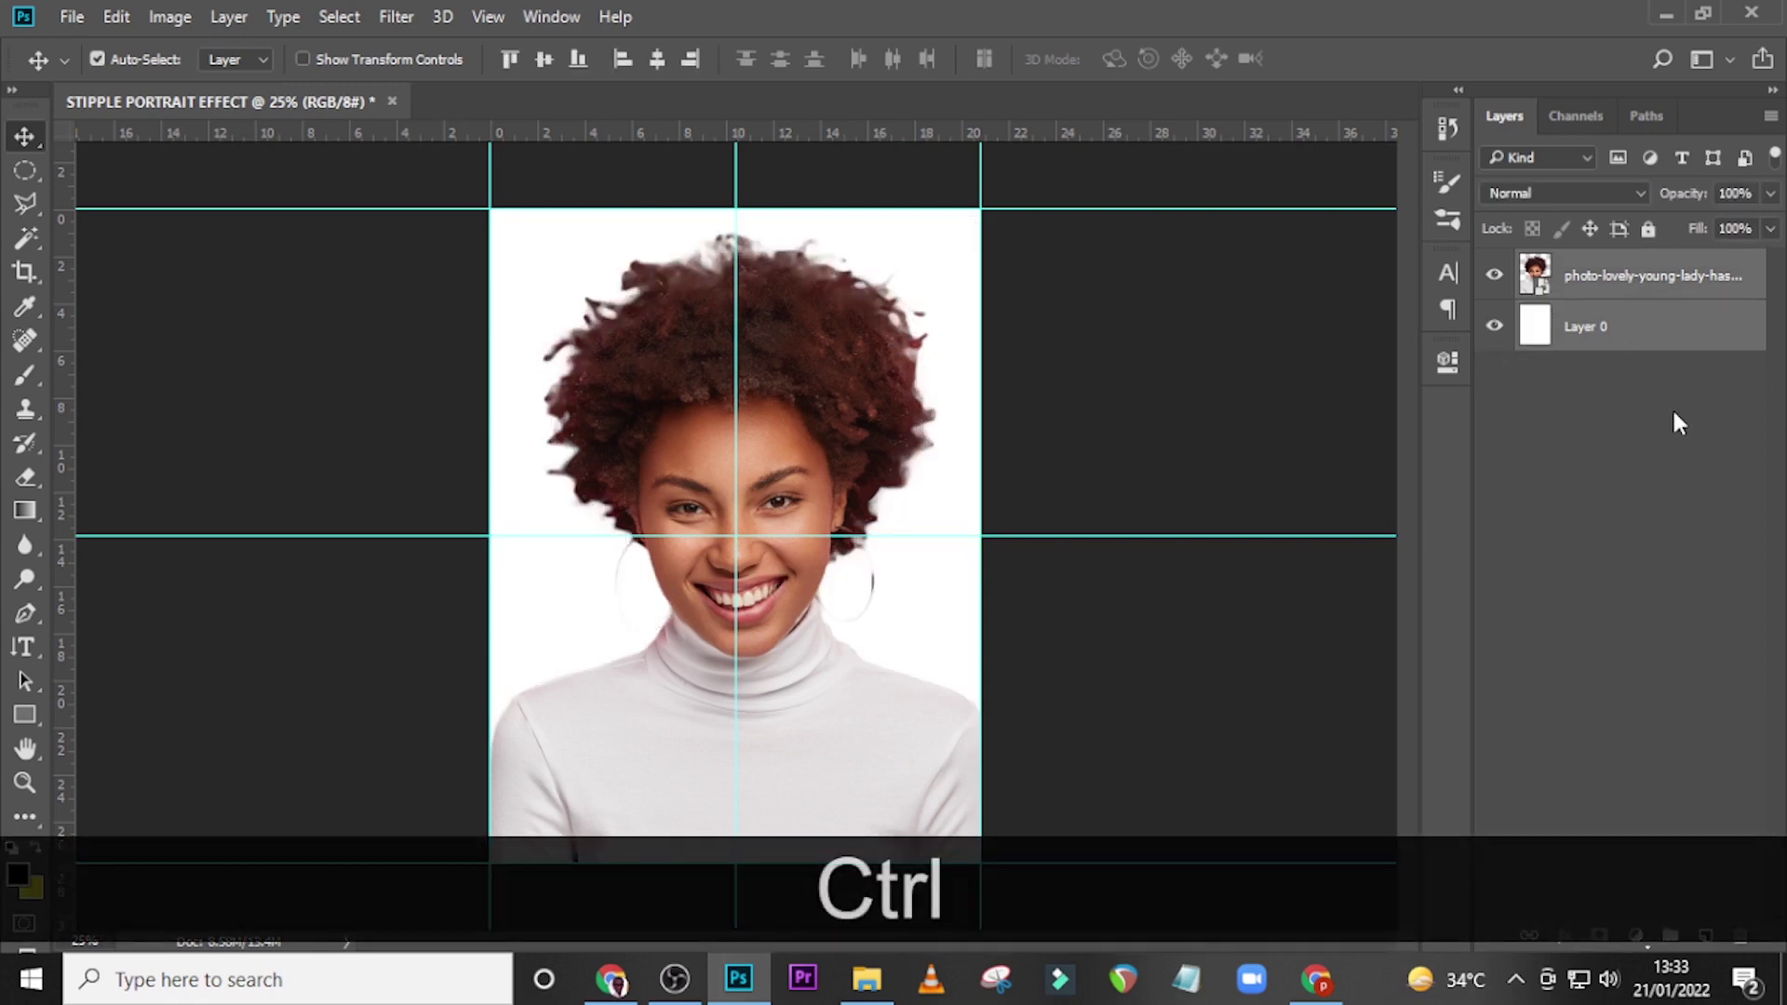
right_click(1618, 284)
click(1158, 370)
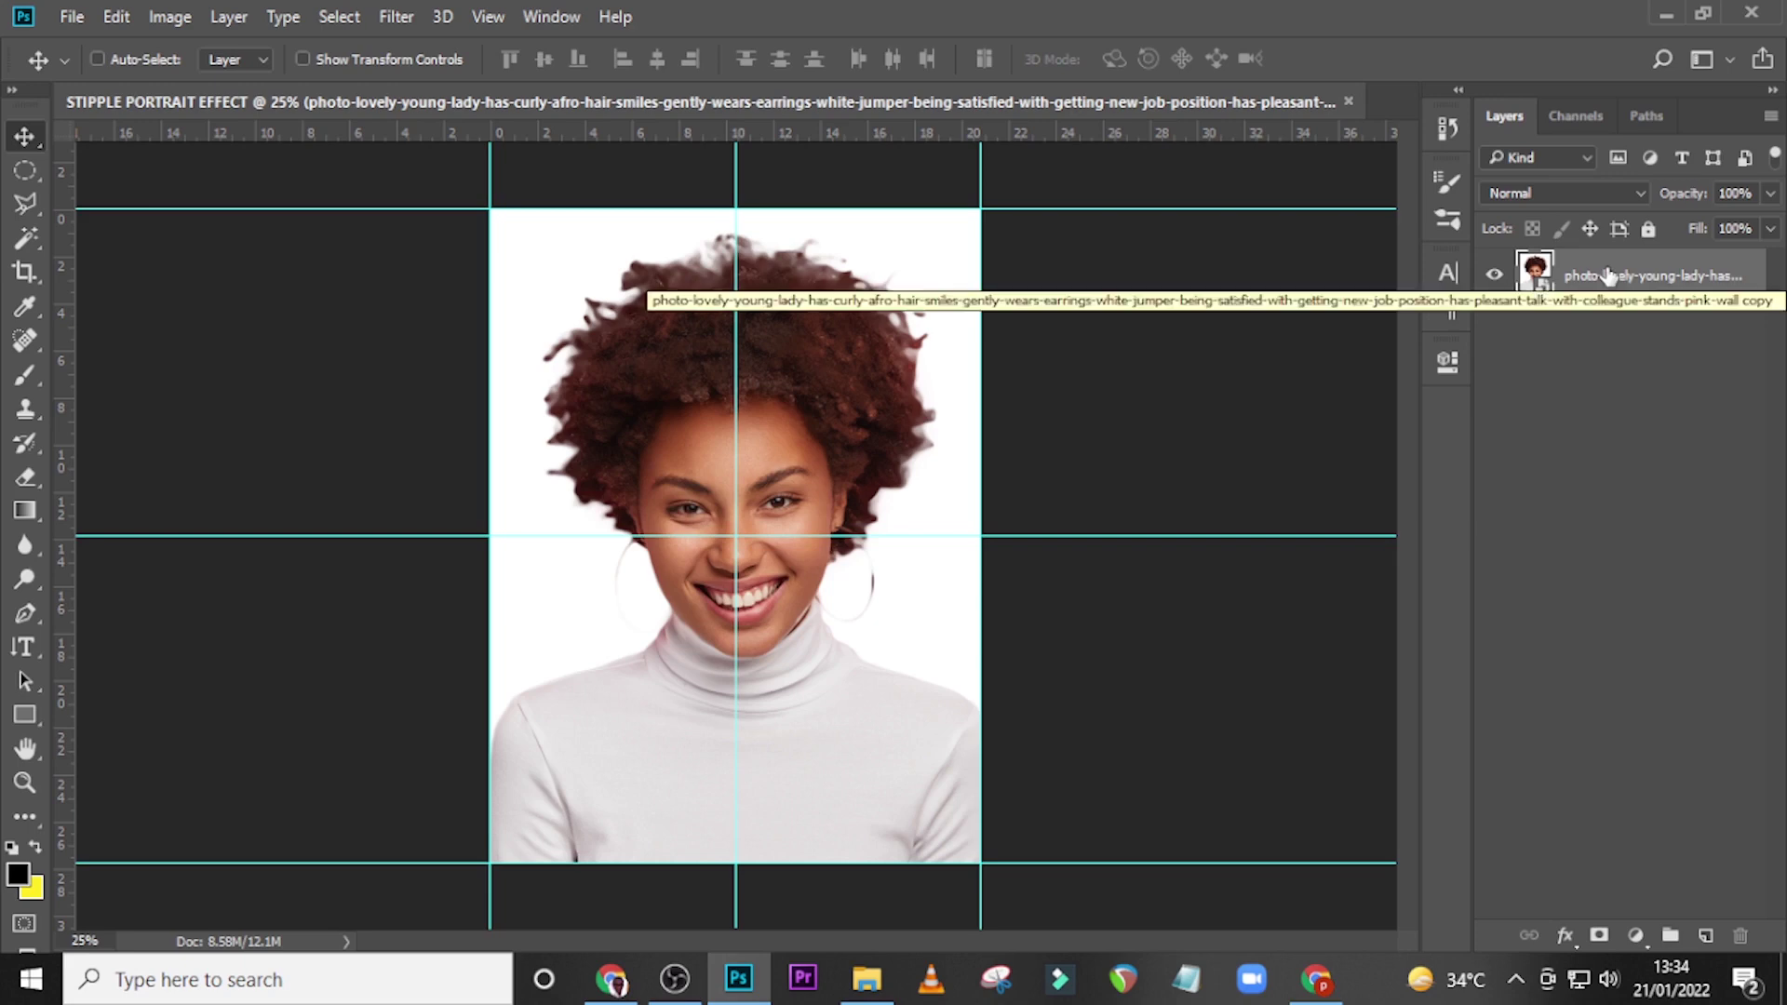
Add a Black & White adjustment layer, then select the photo smart object.
click(1636, 937)
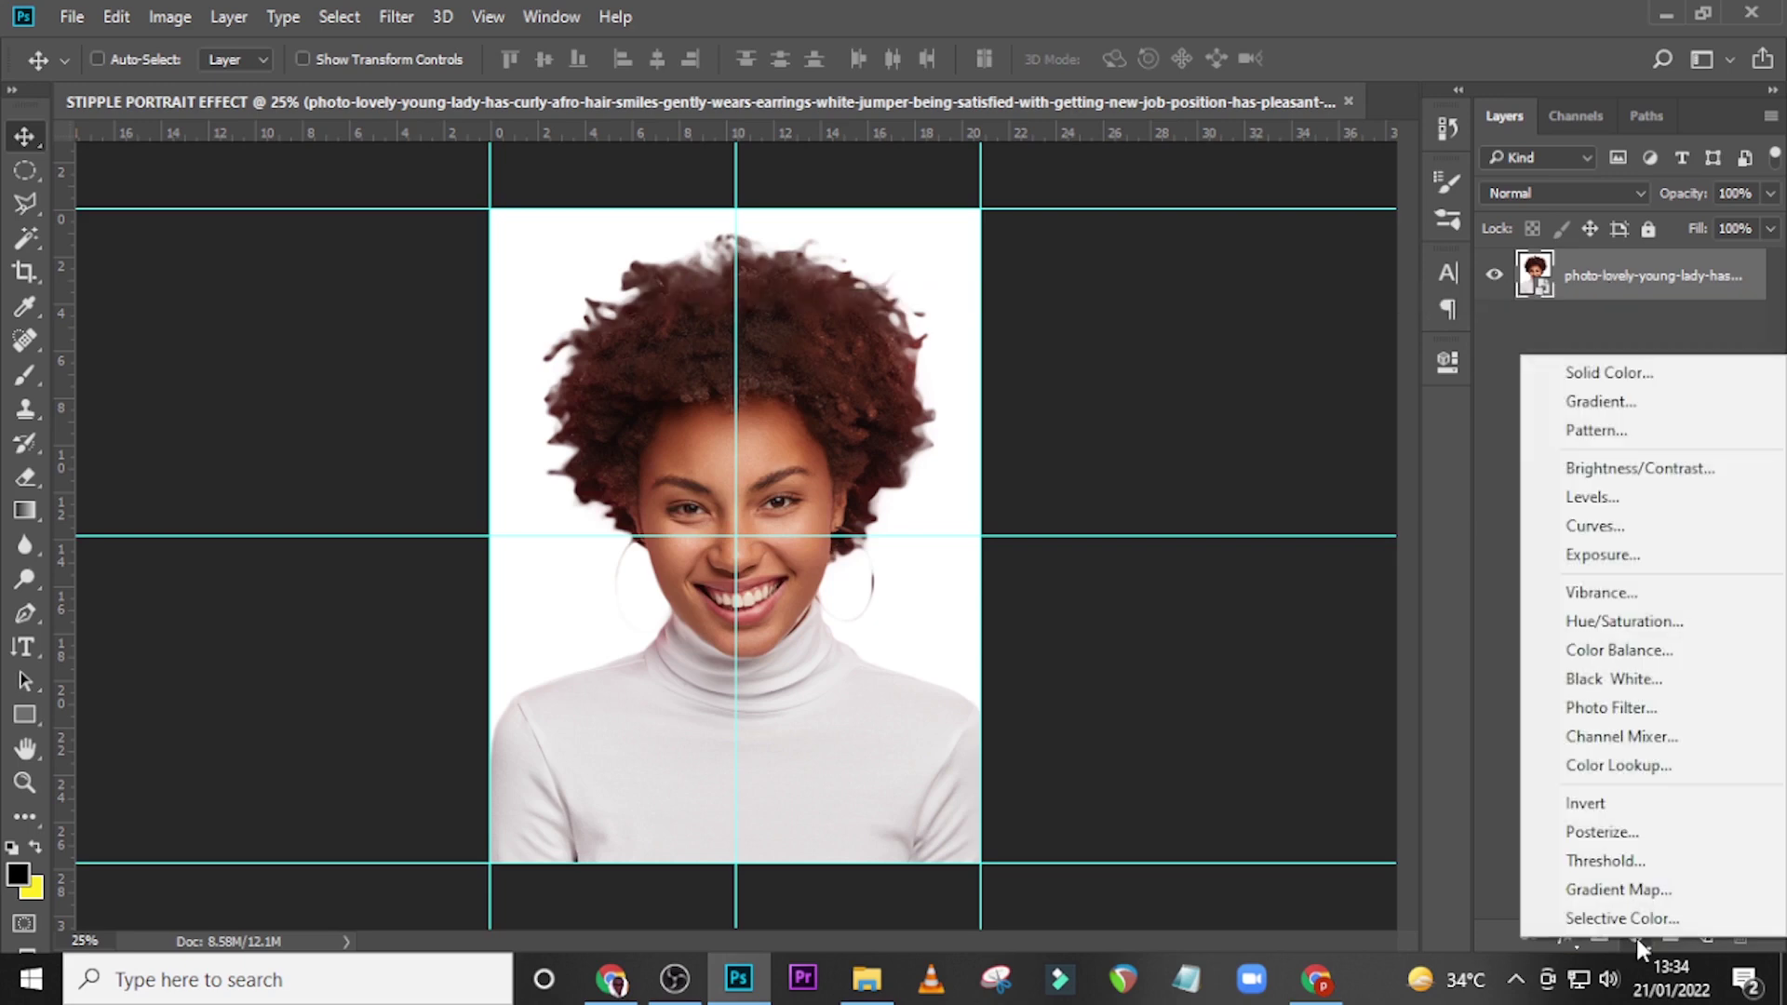
click(1644, 680)
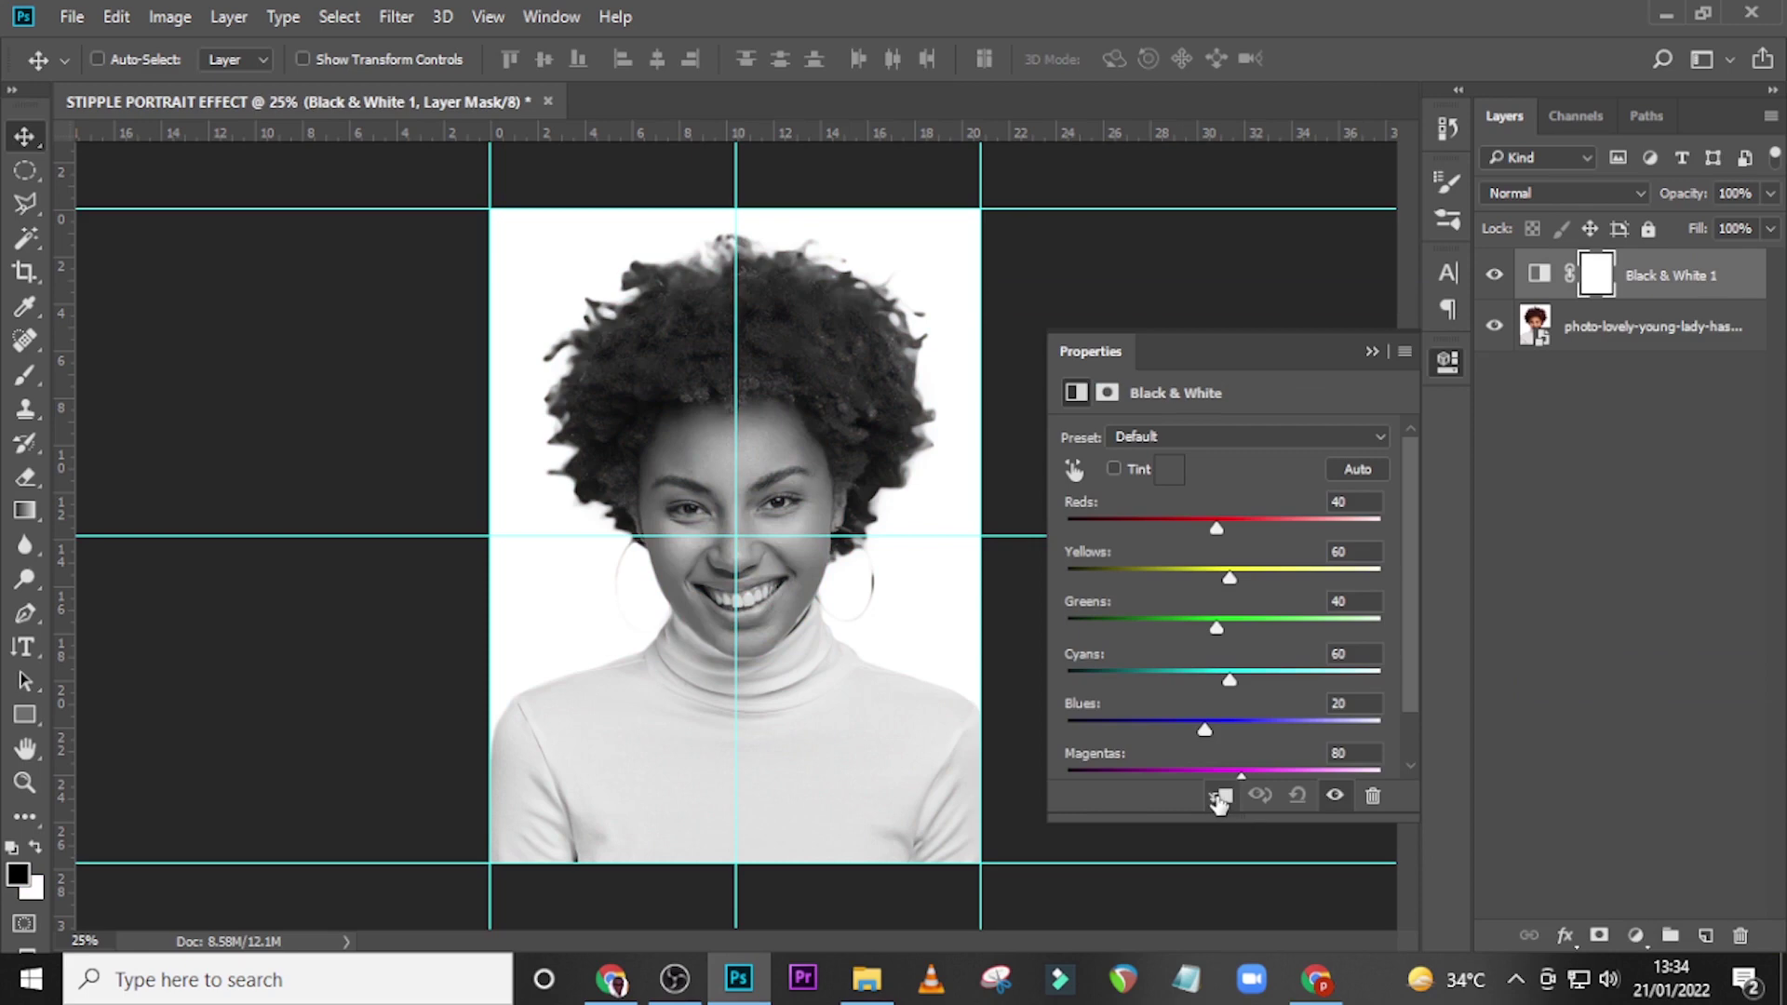
click(1370, 352)
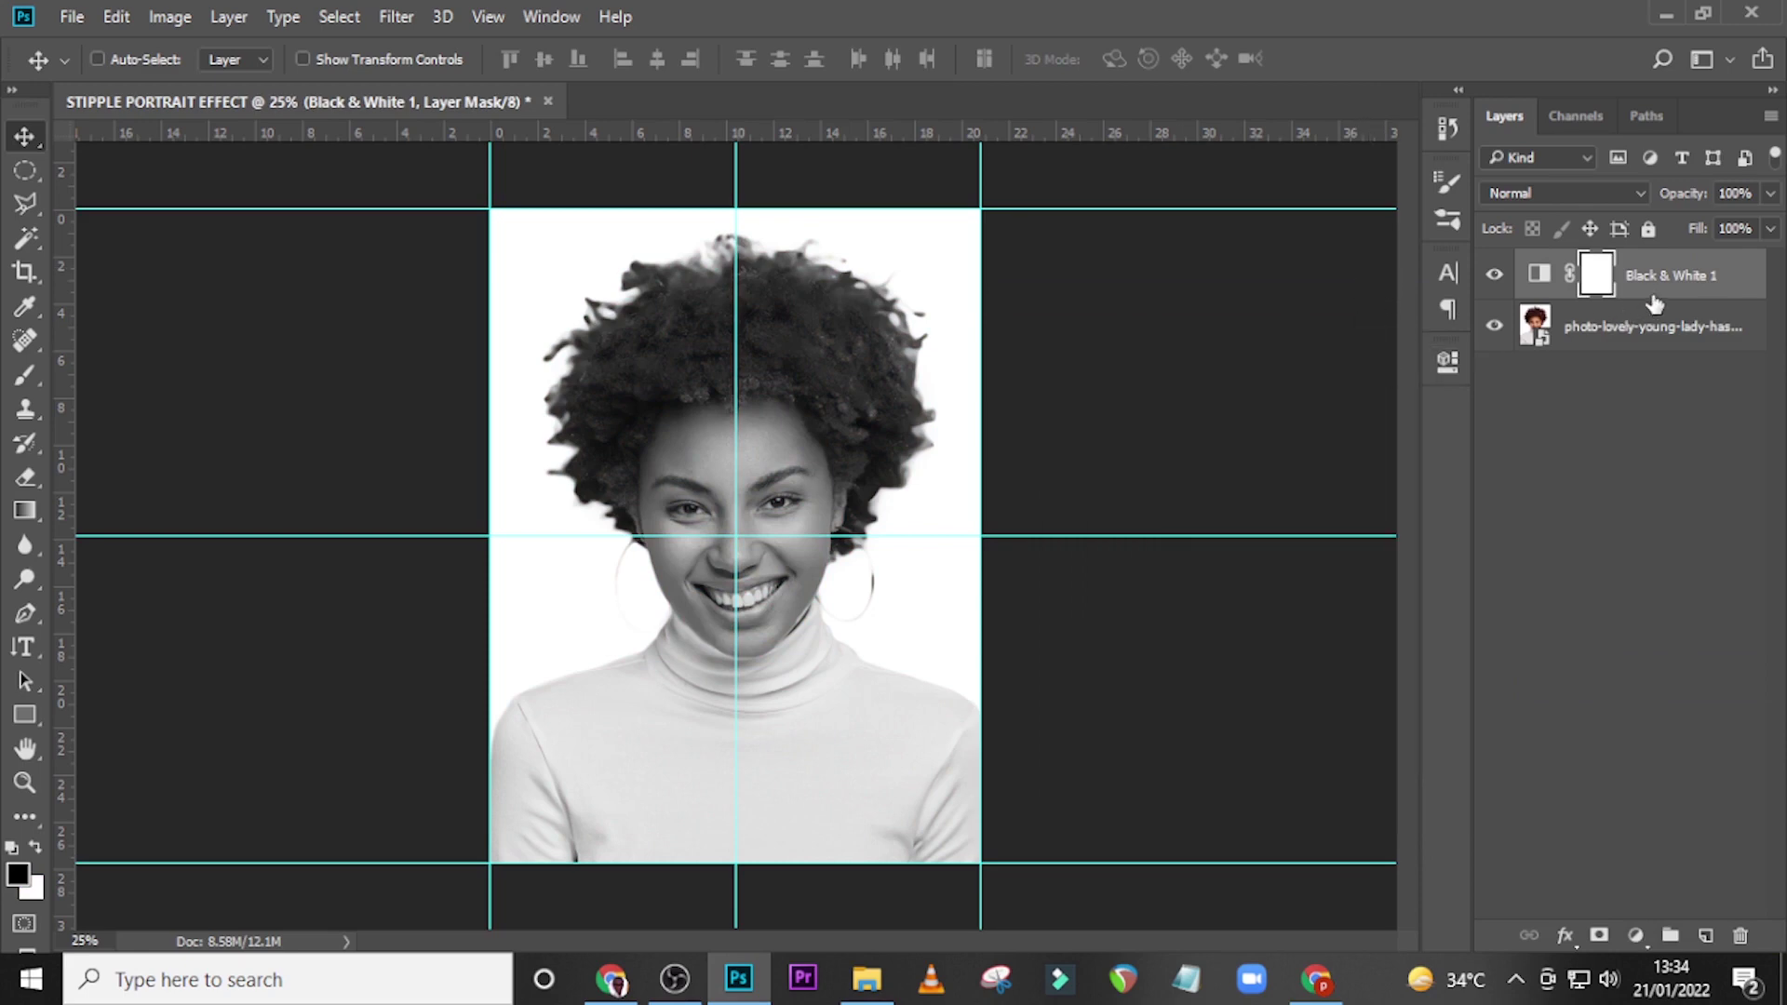
key(ctrl+2)
click(1598, 335)
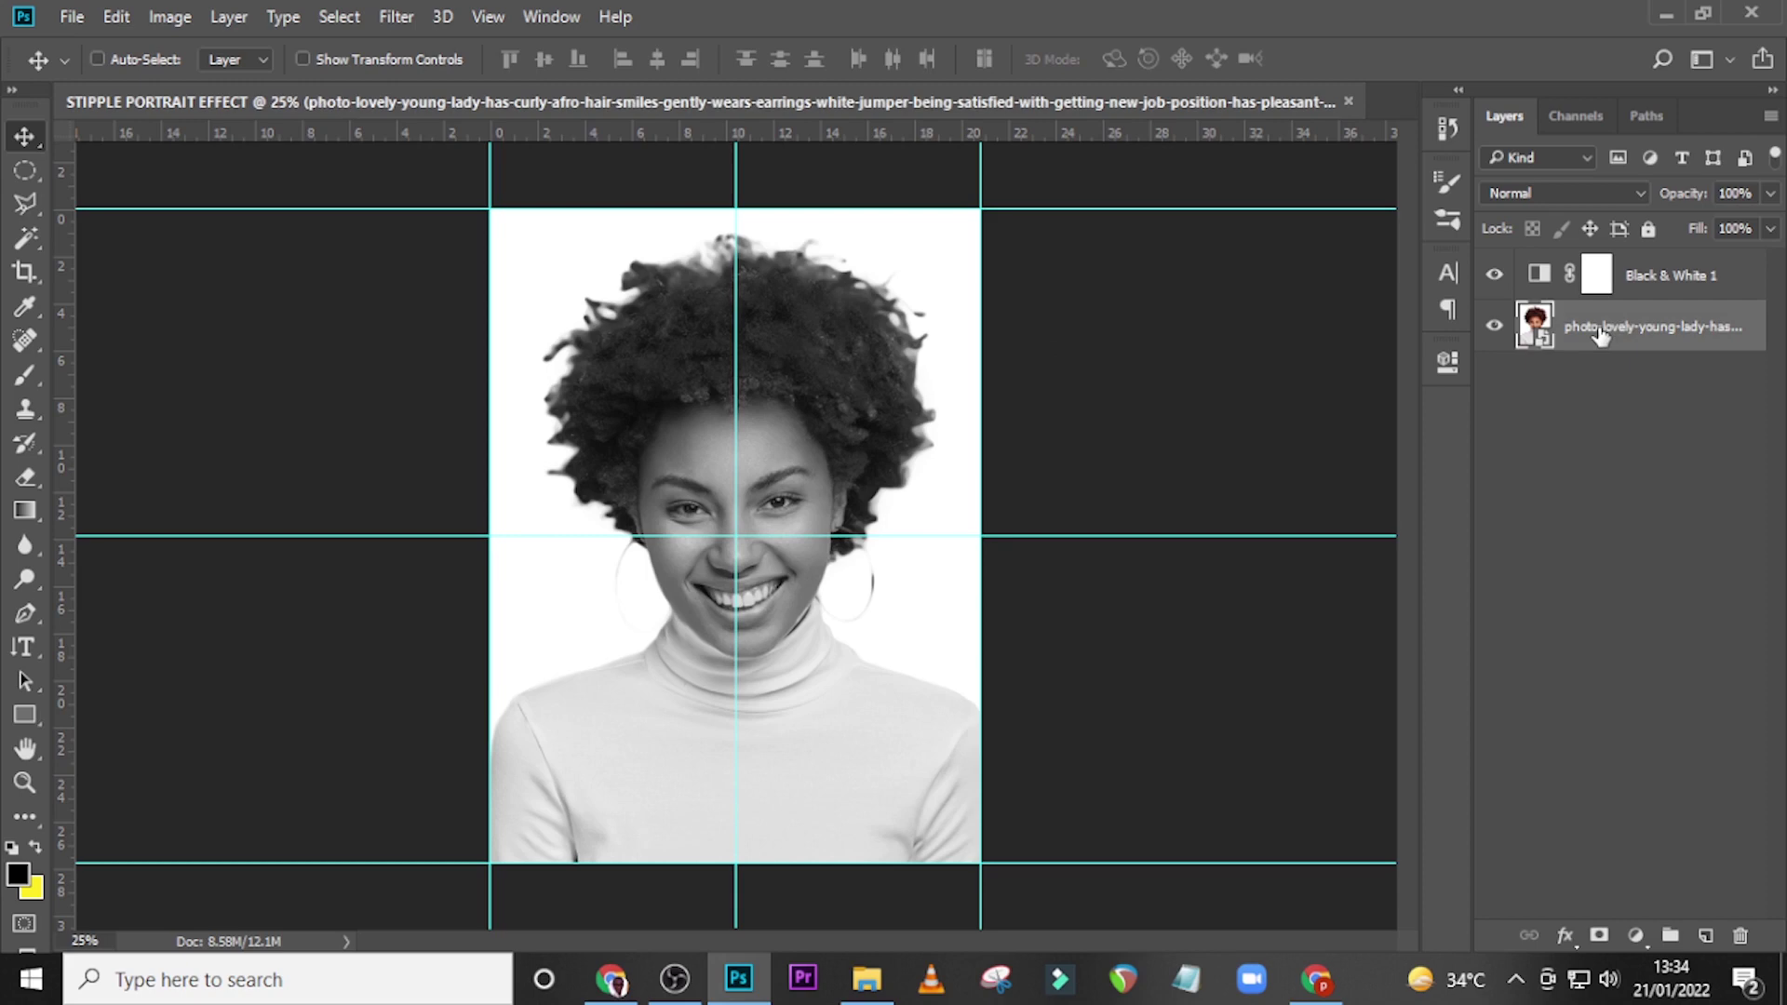
Rename the photo smart object layer to PORTRAIT.
double_click(1599, 328)
text(PORTRAI)
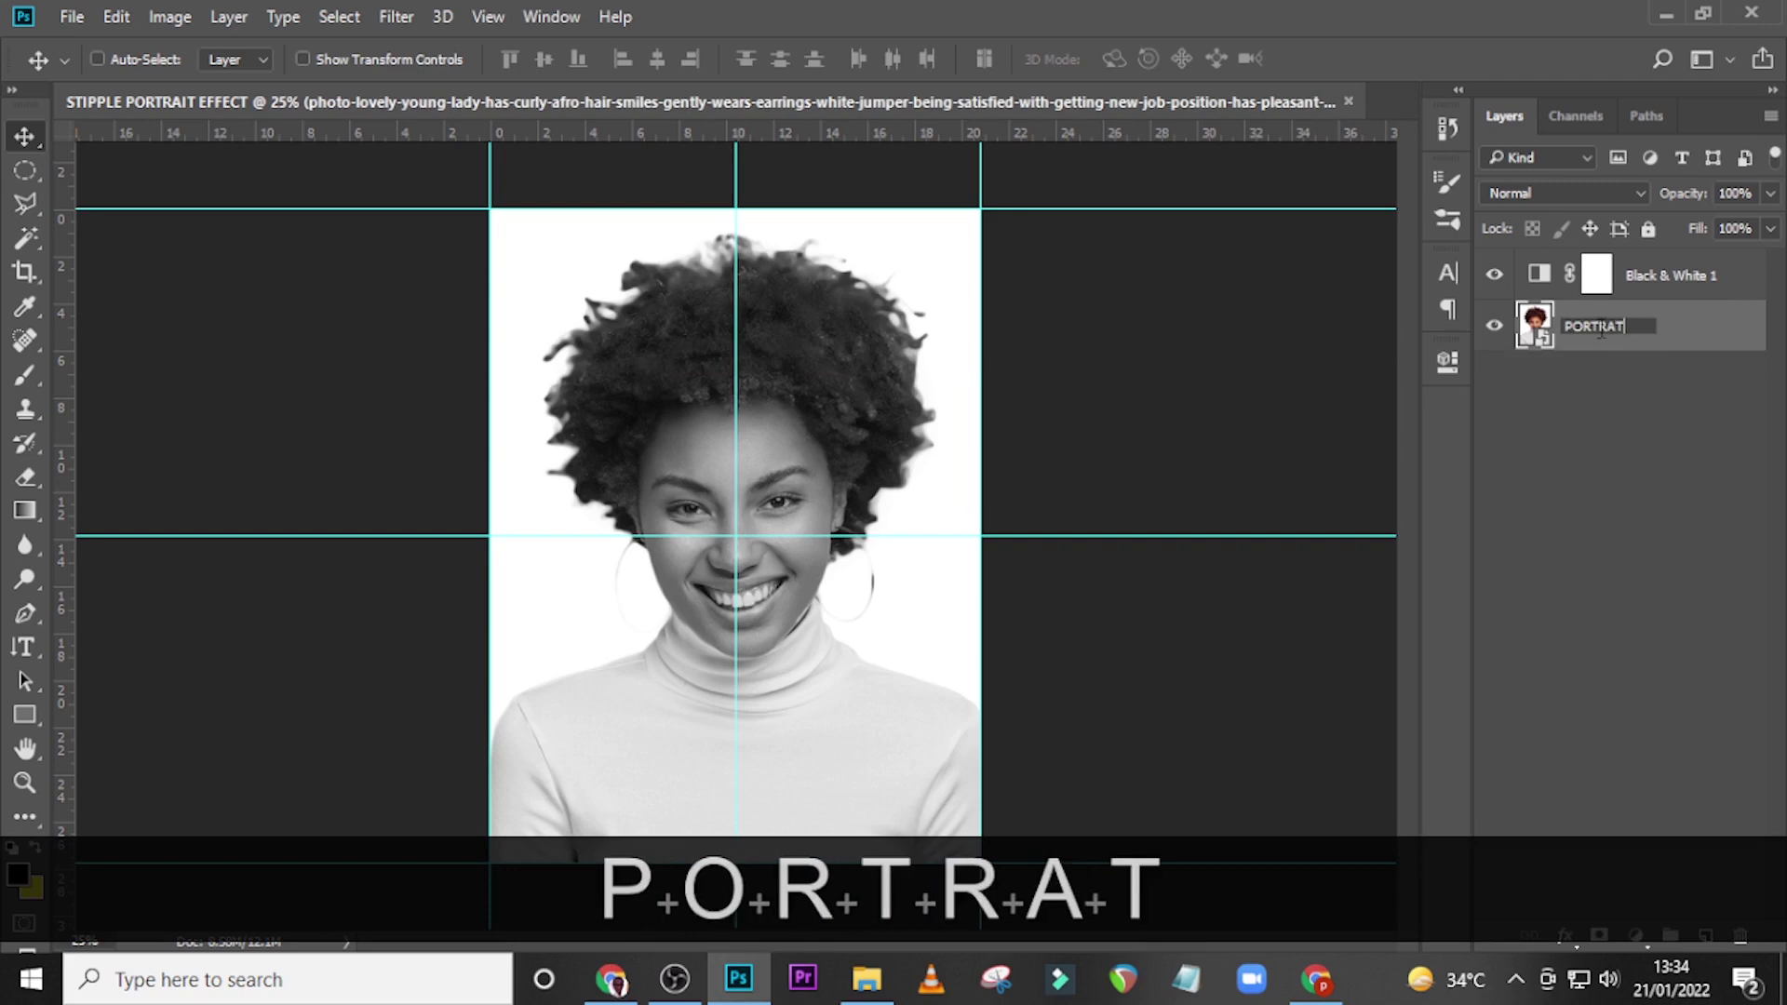
text(T)
key(BackSpace)
text(IT)
key(Return)
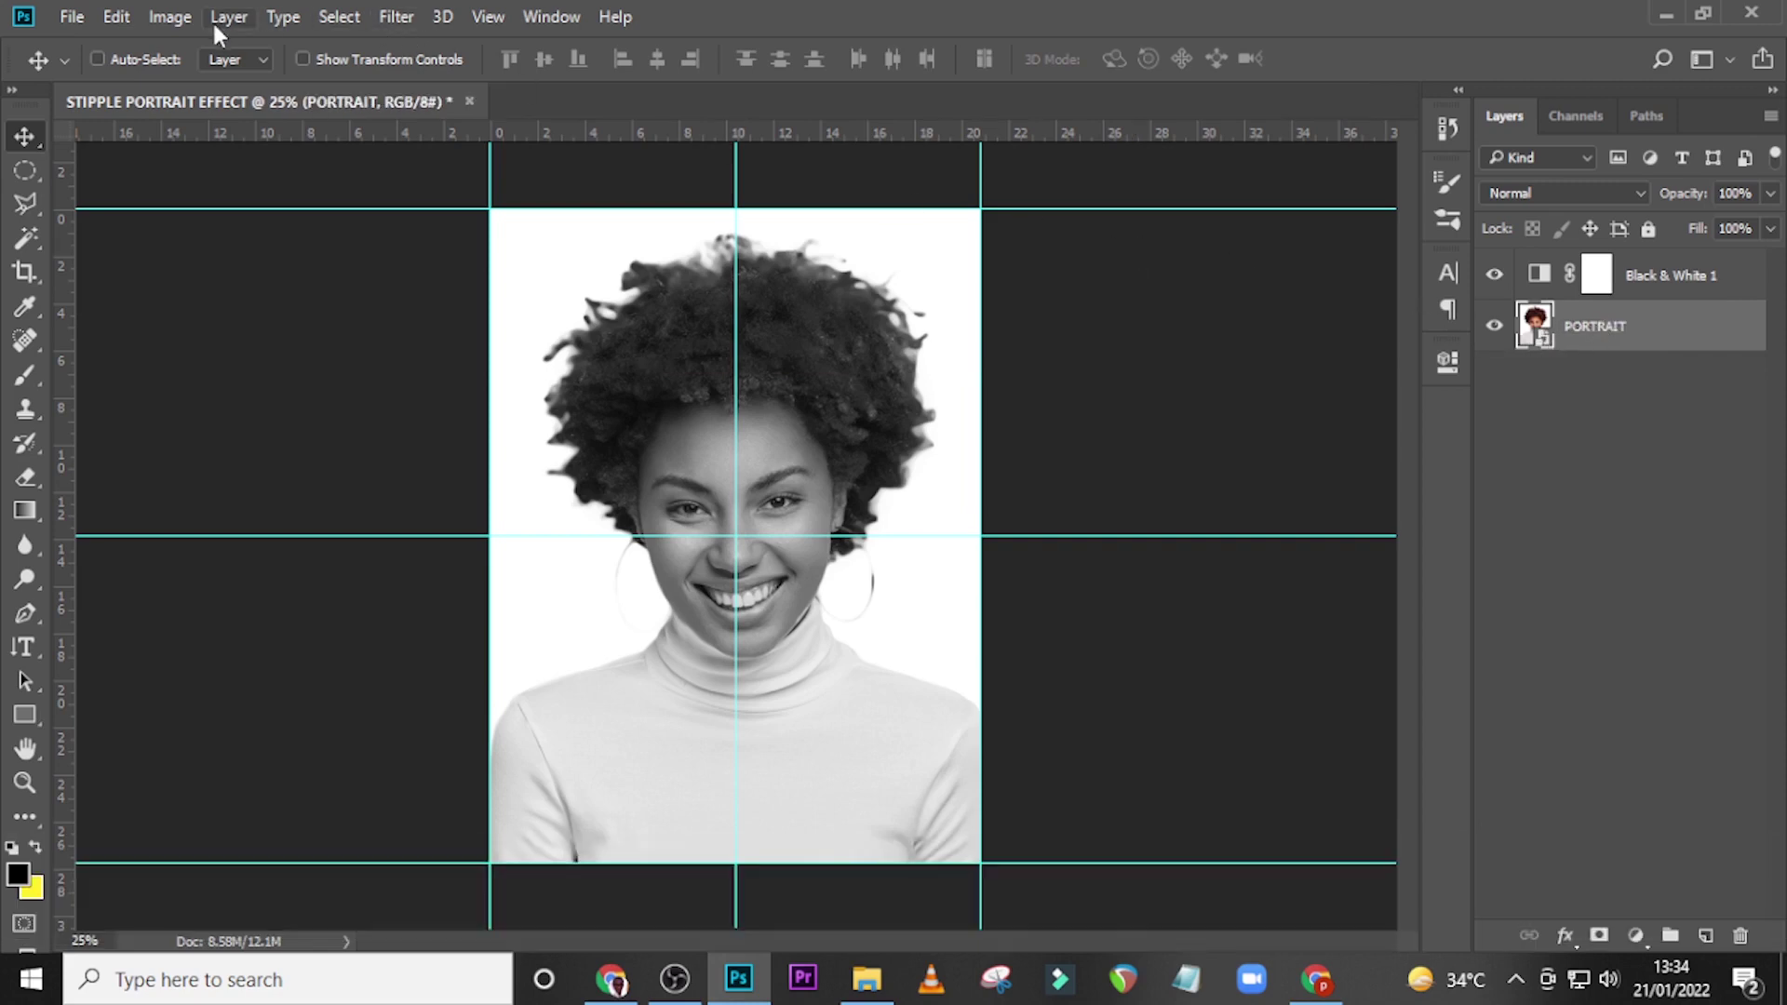
Bring up the Image > Adjustments list.
click(169, 16)
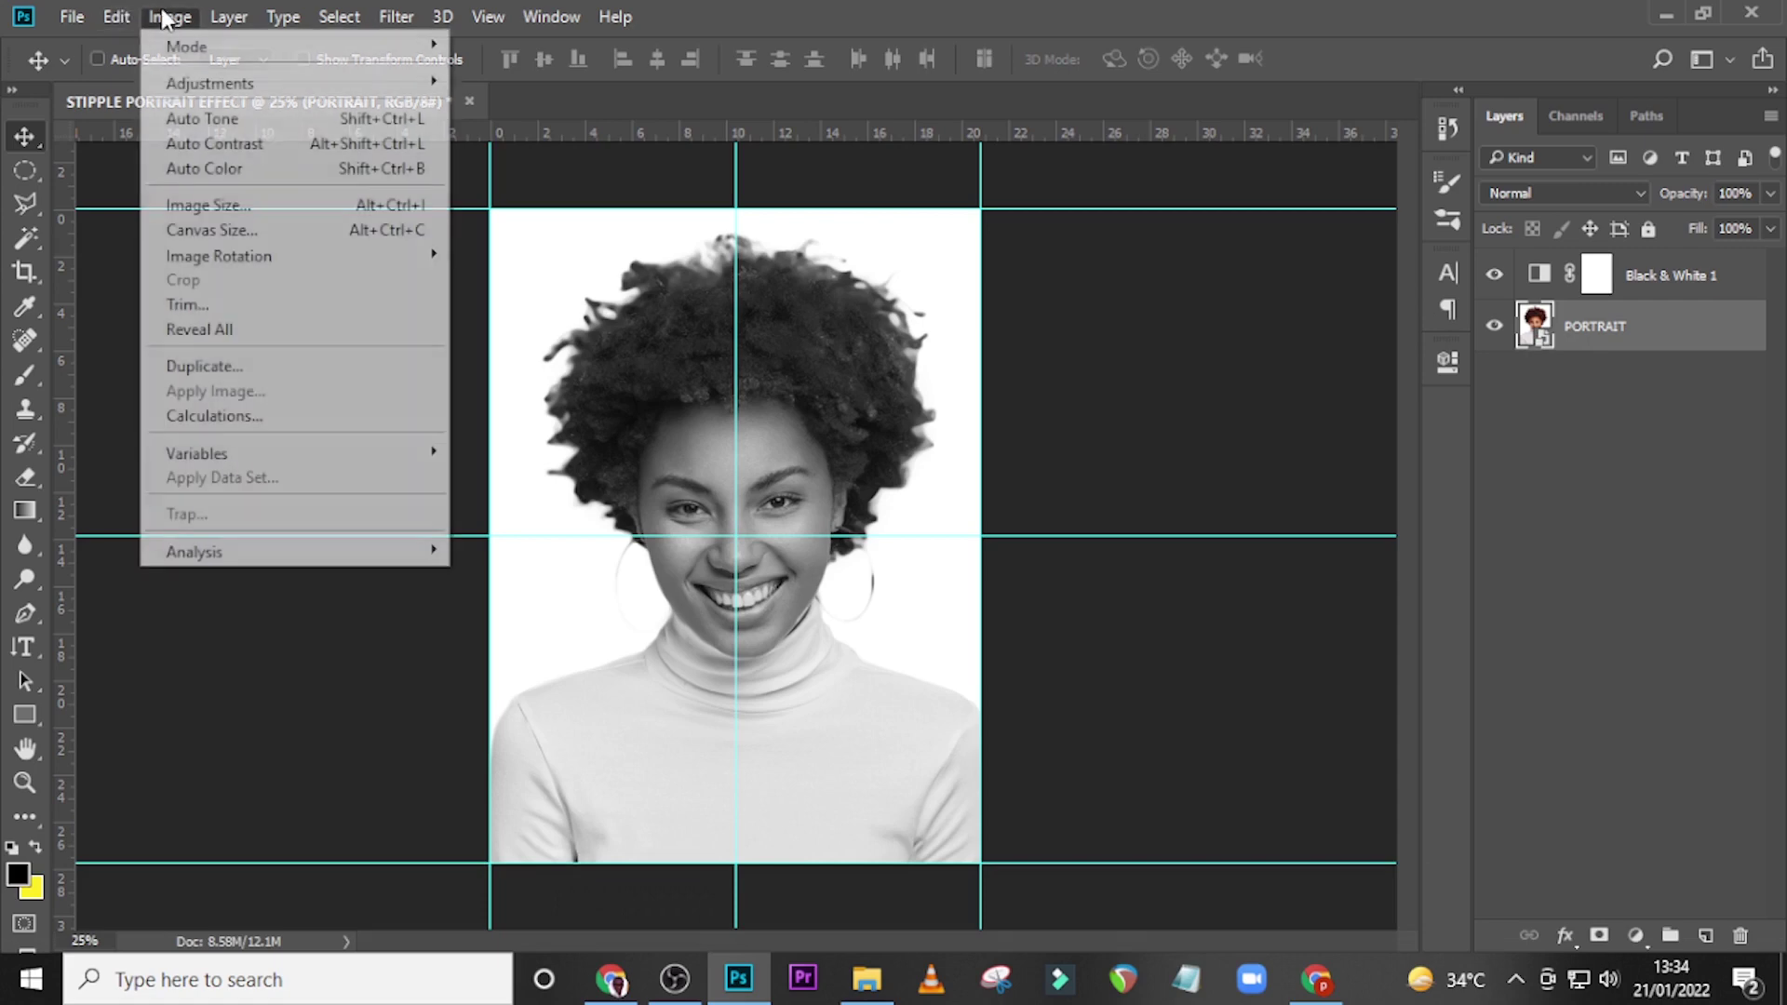
mouse_move(179, 89)
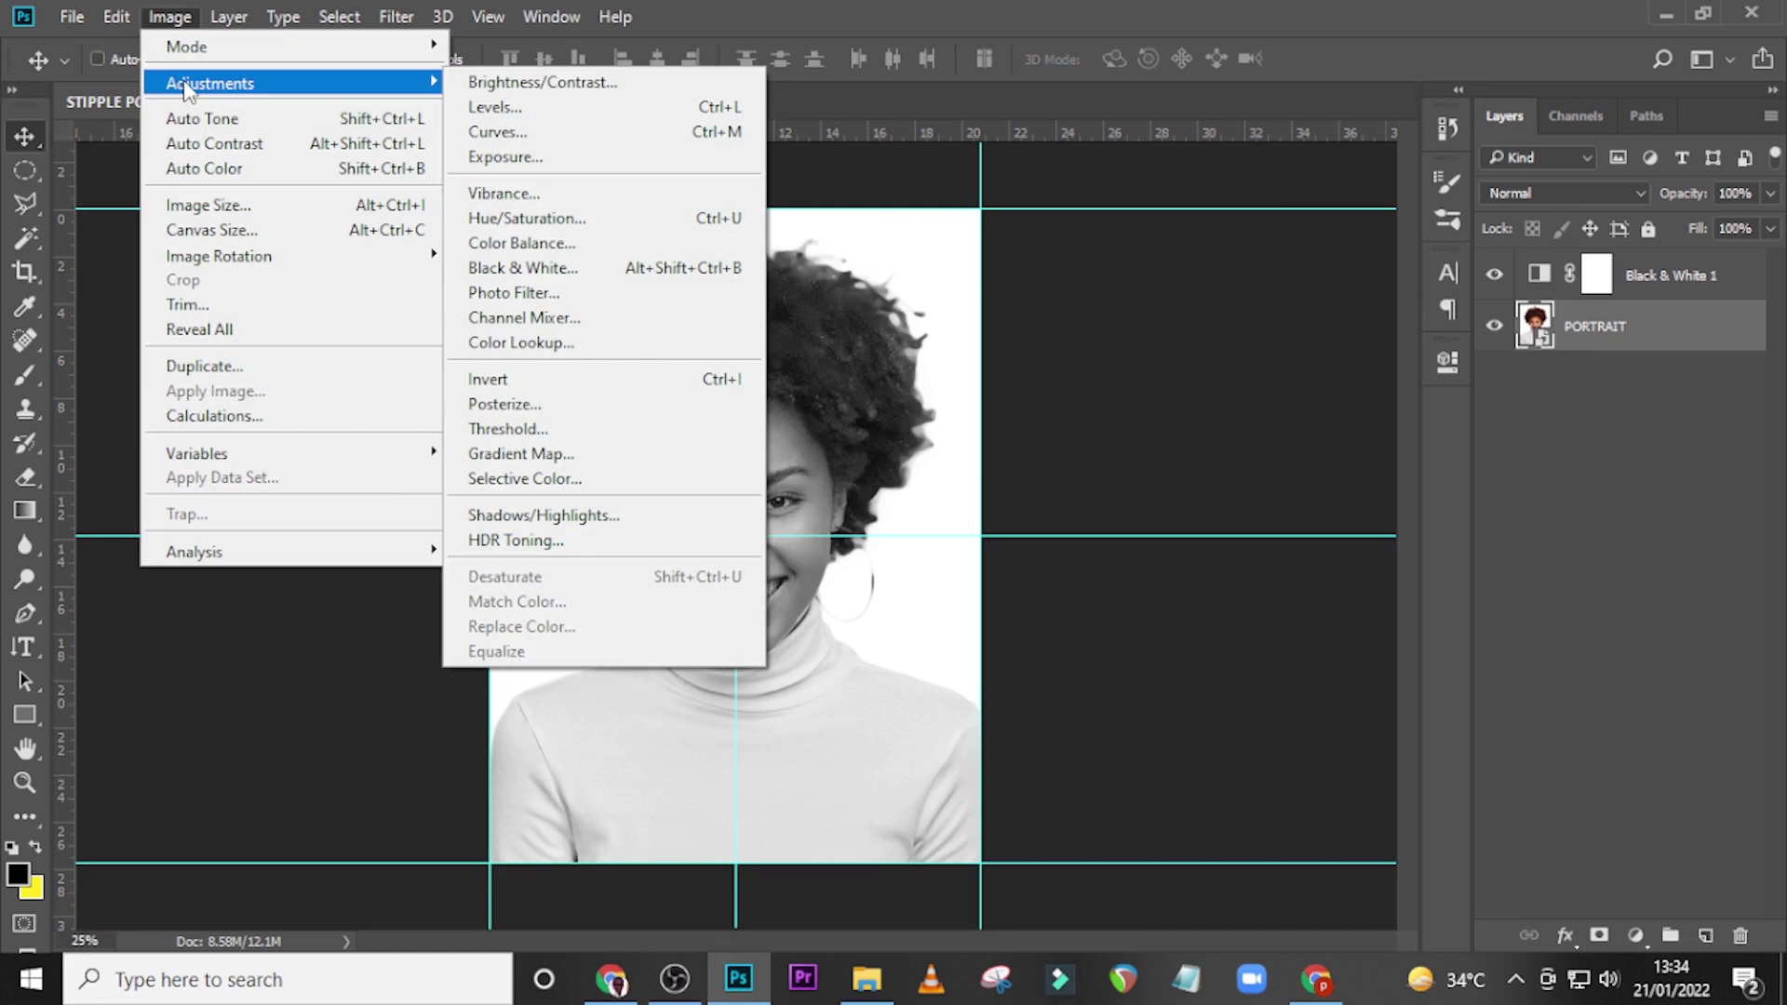
key(Escape)
key(Escape)
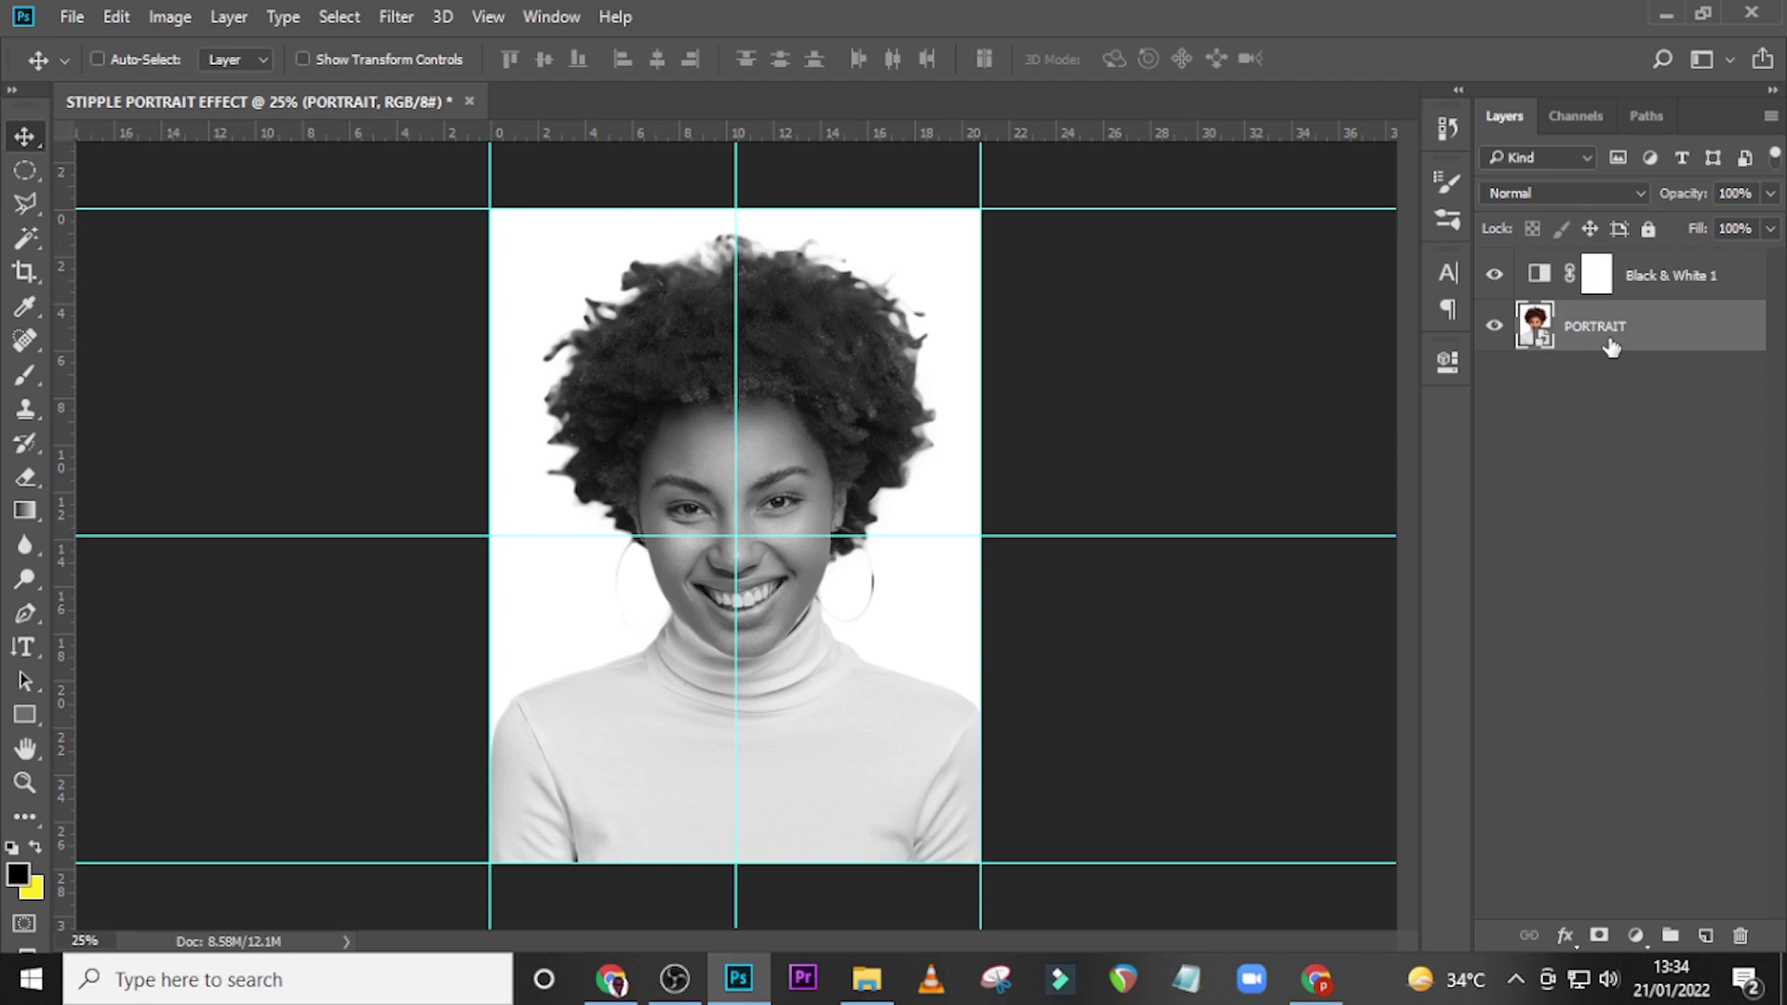
click(153, 15)
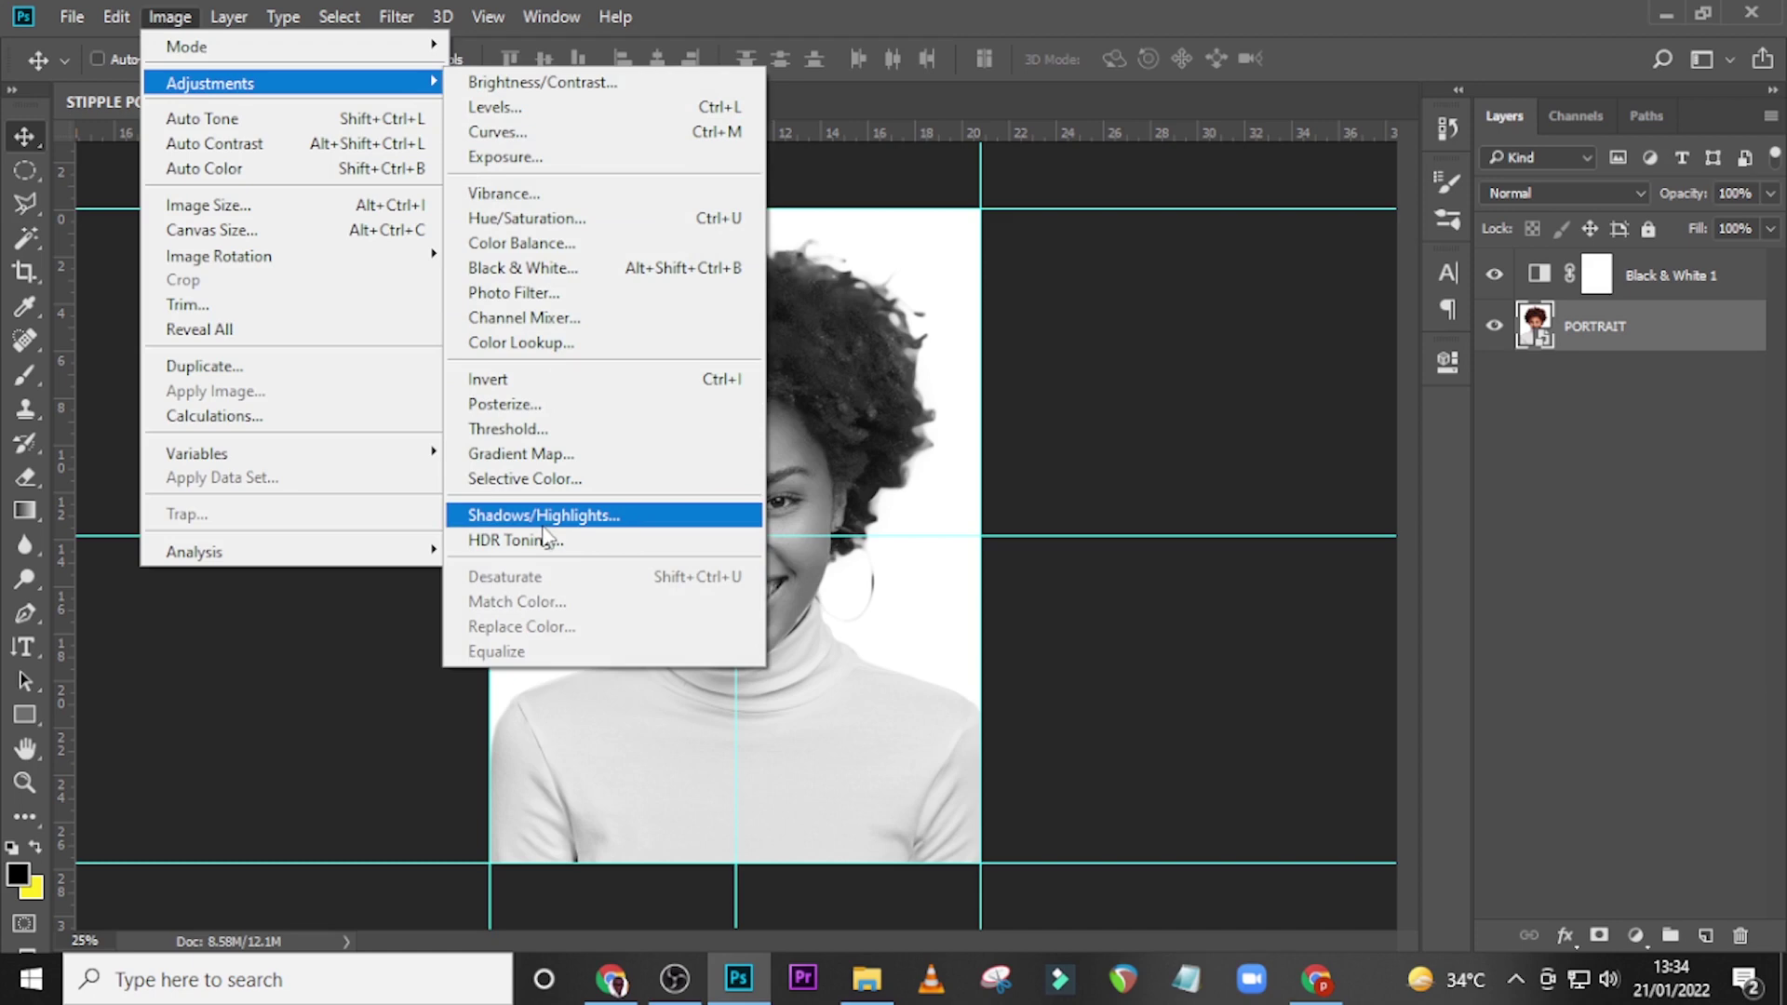
Apply Shadows/Highlights to PORTRAIT with shadows 13% and highlights 3%.
click(545, 517)
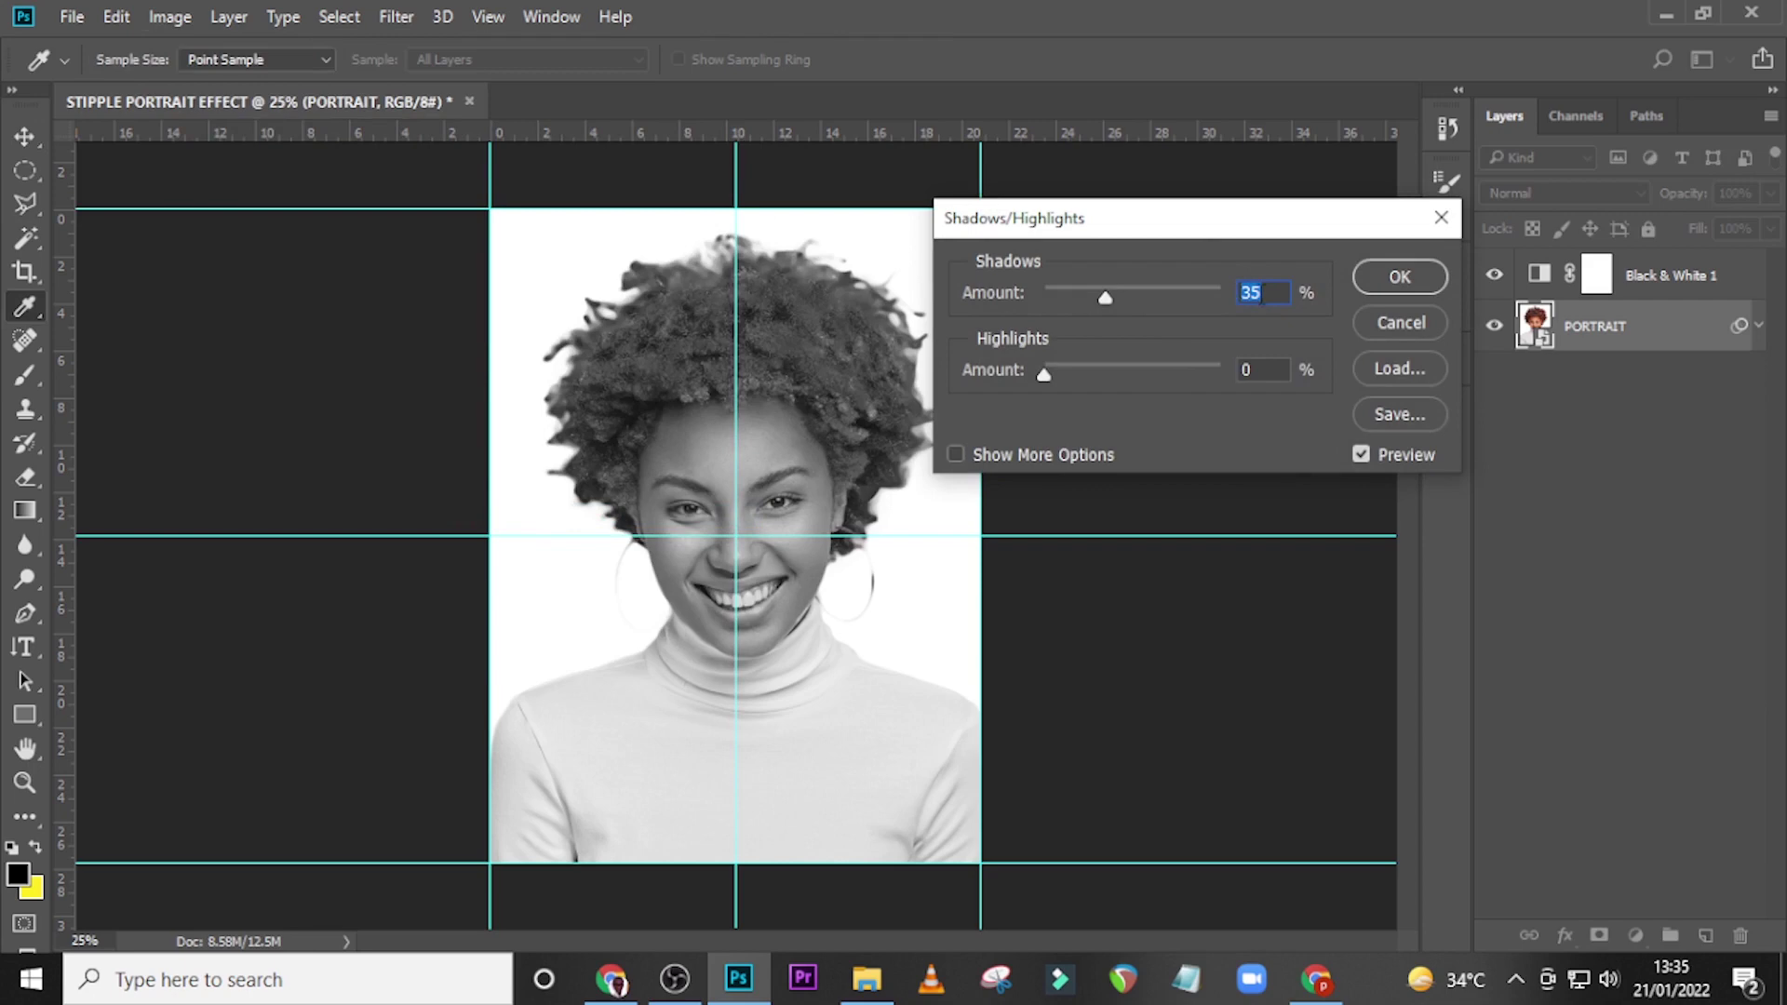
text(13)
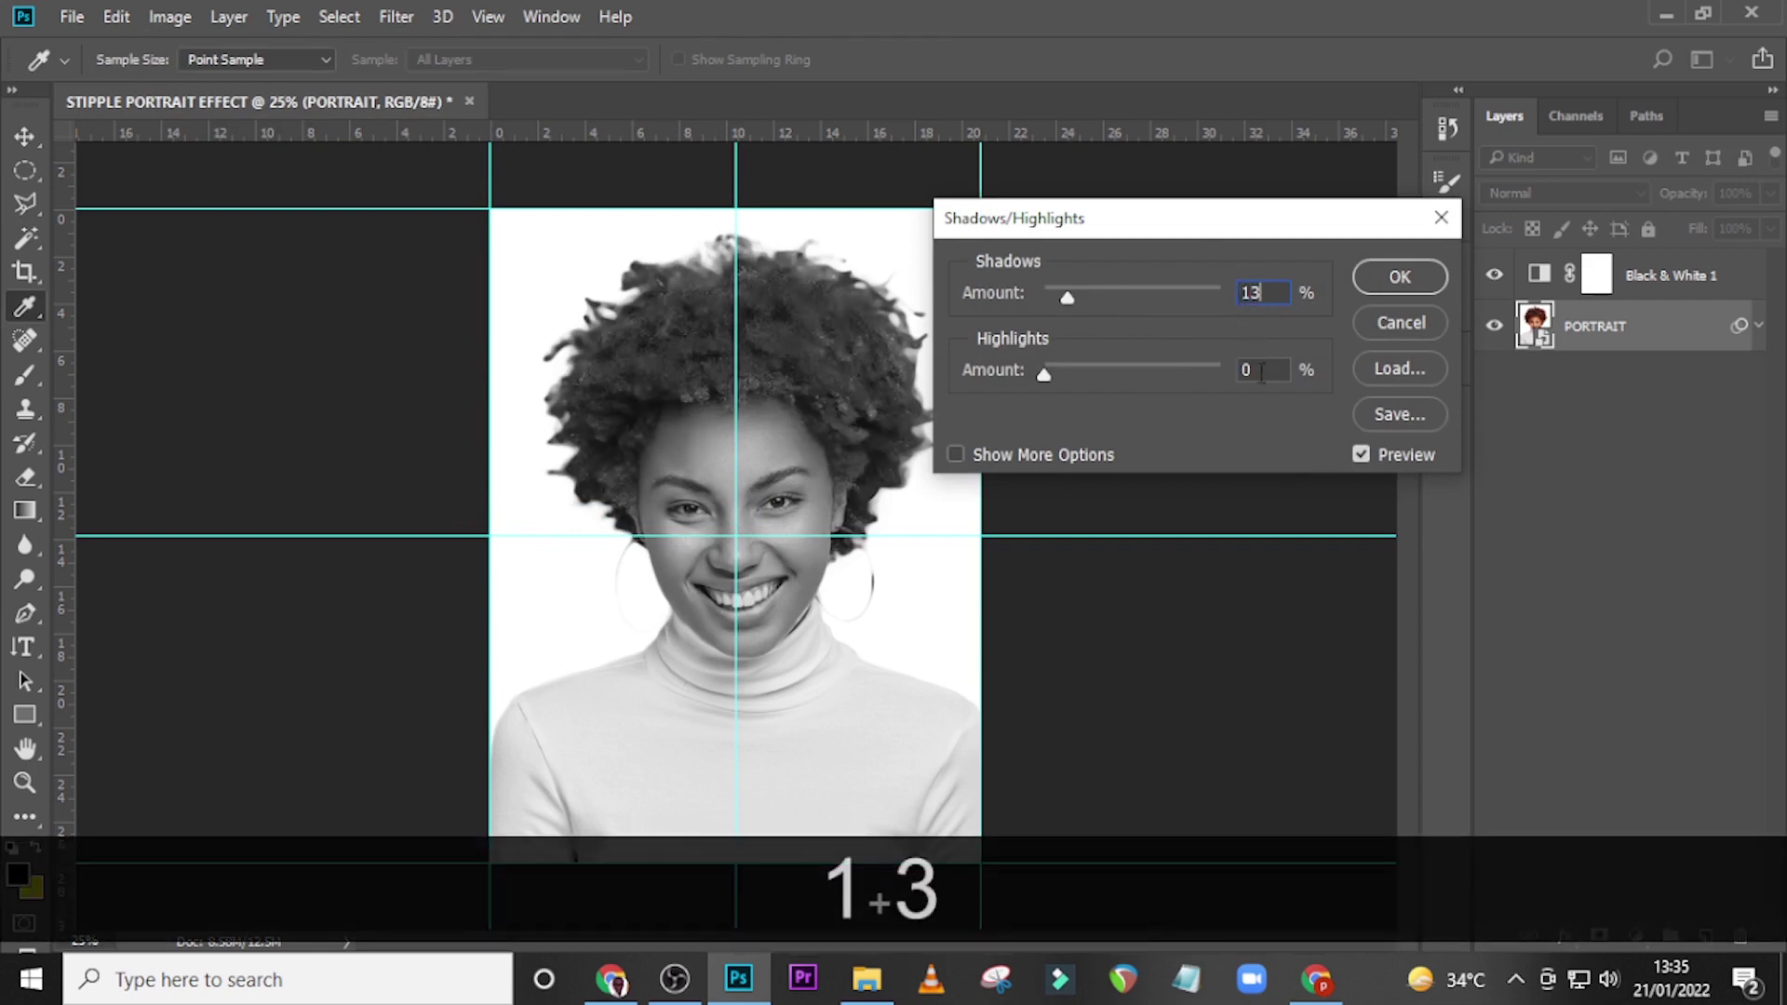
text(3)
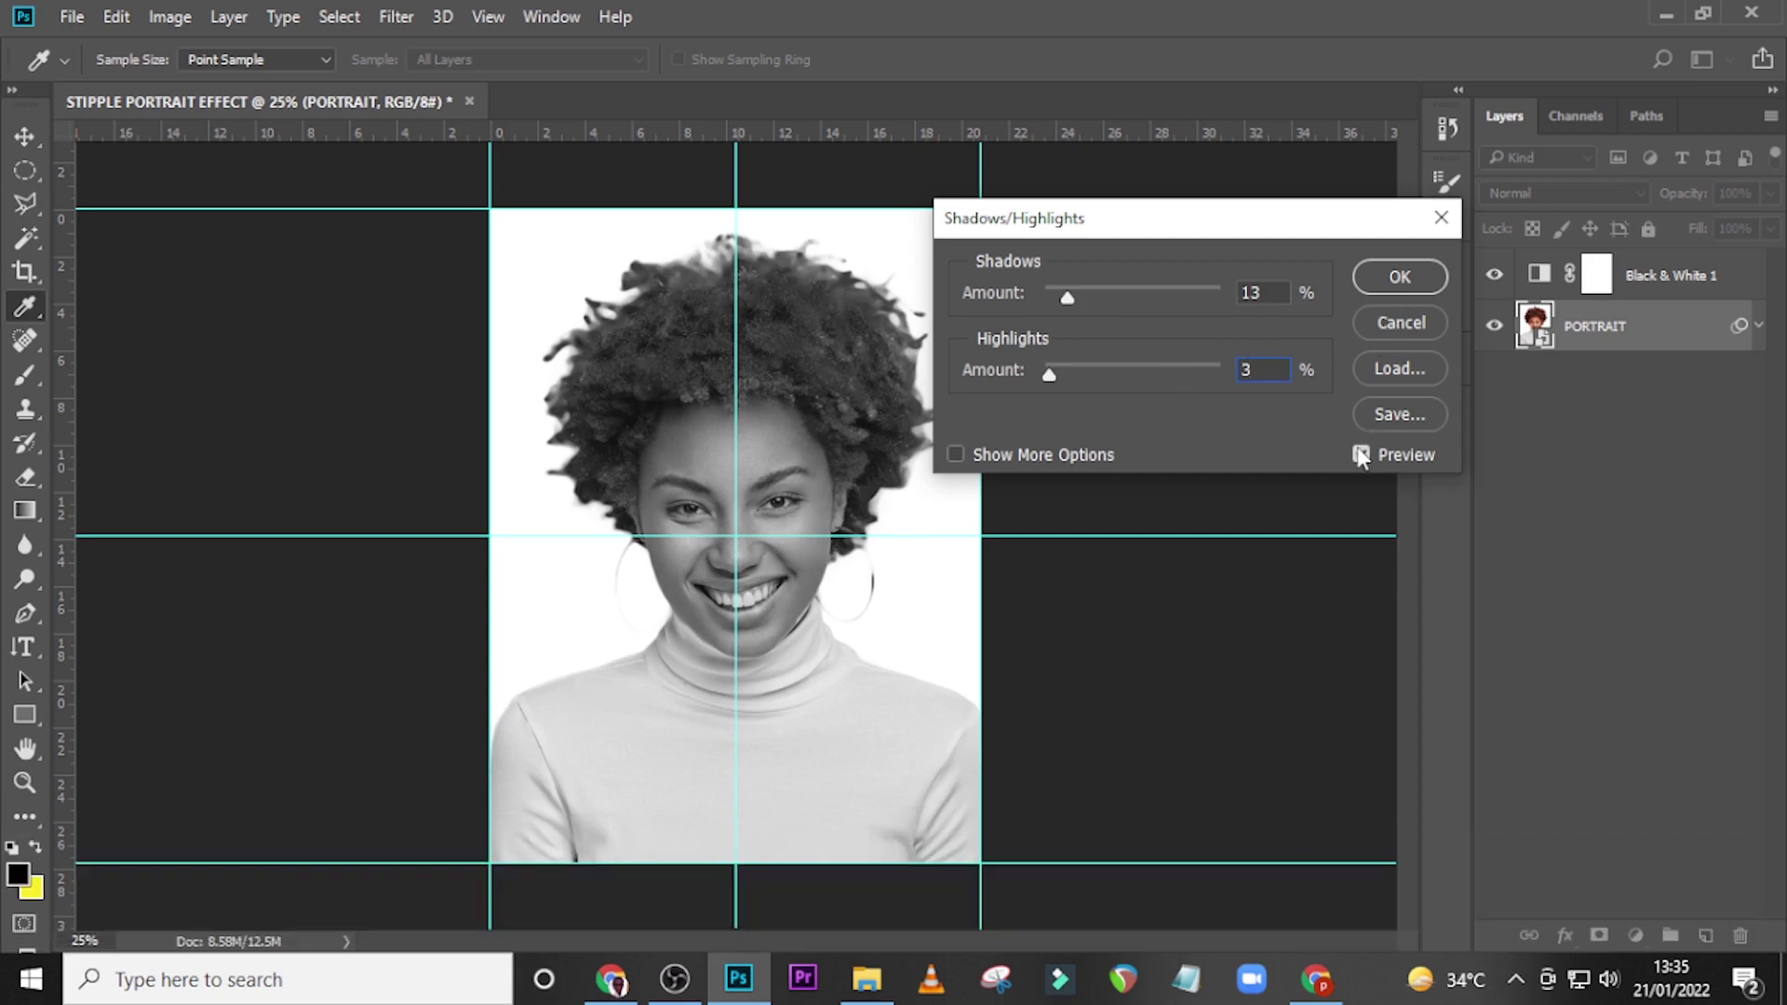
click(1359, 456)
click(1359, 456)
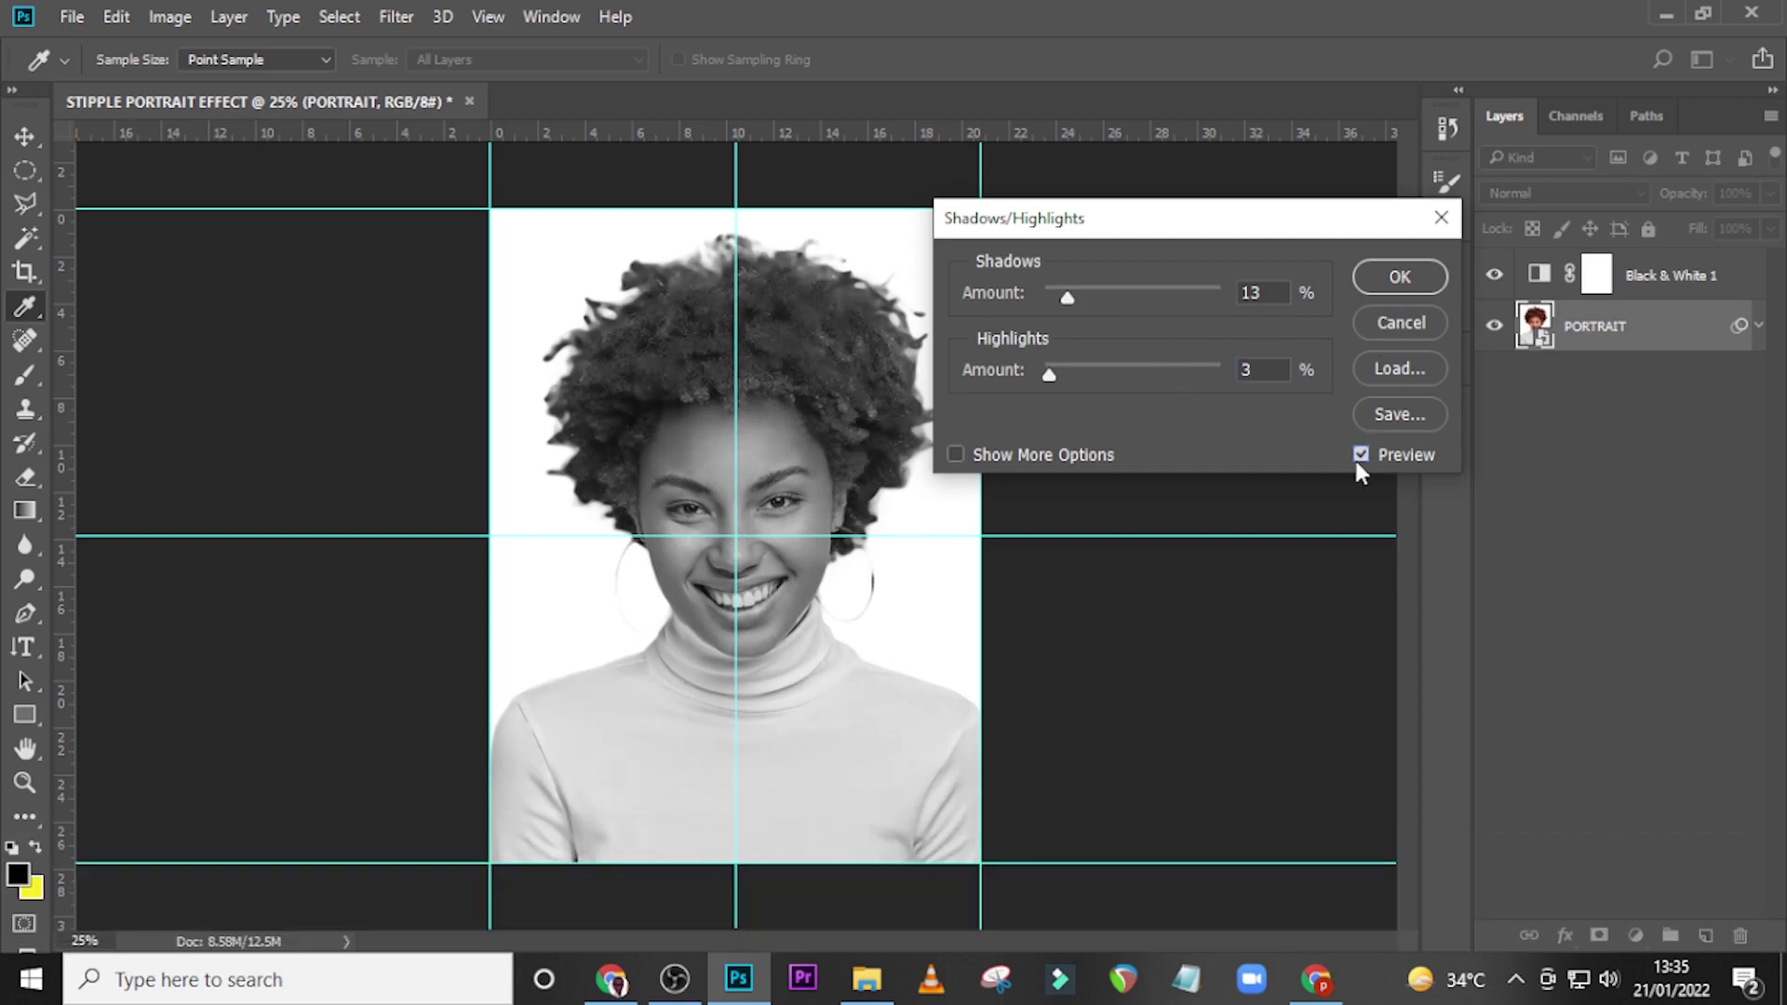
click(1393, 279)
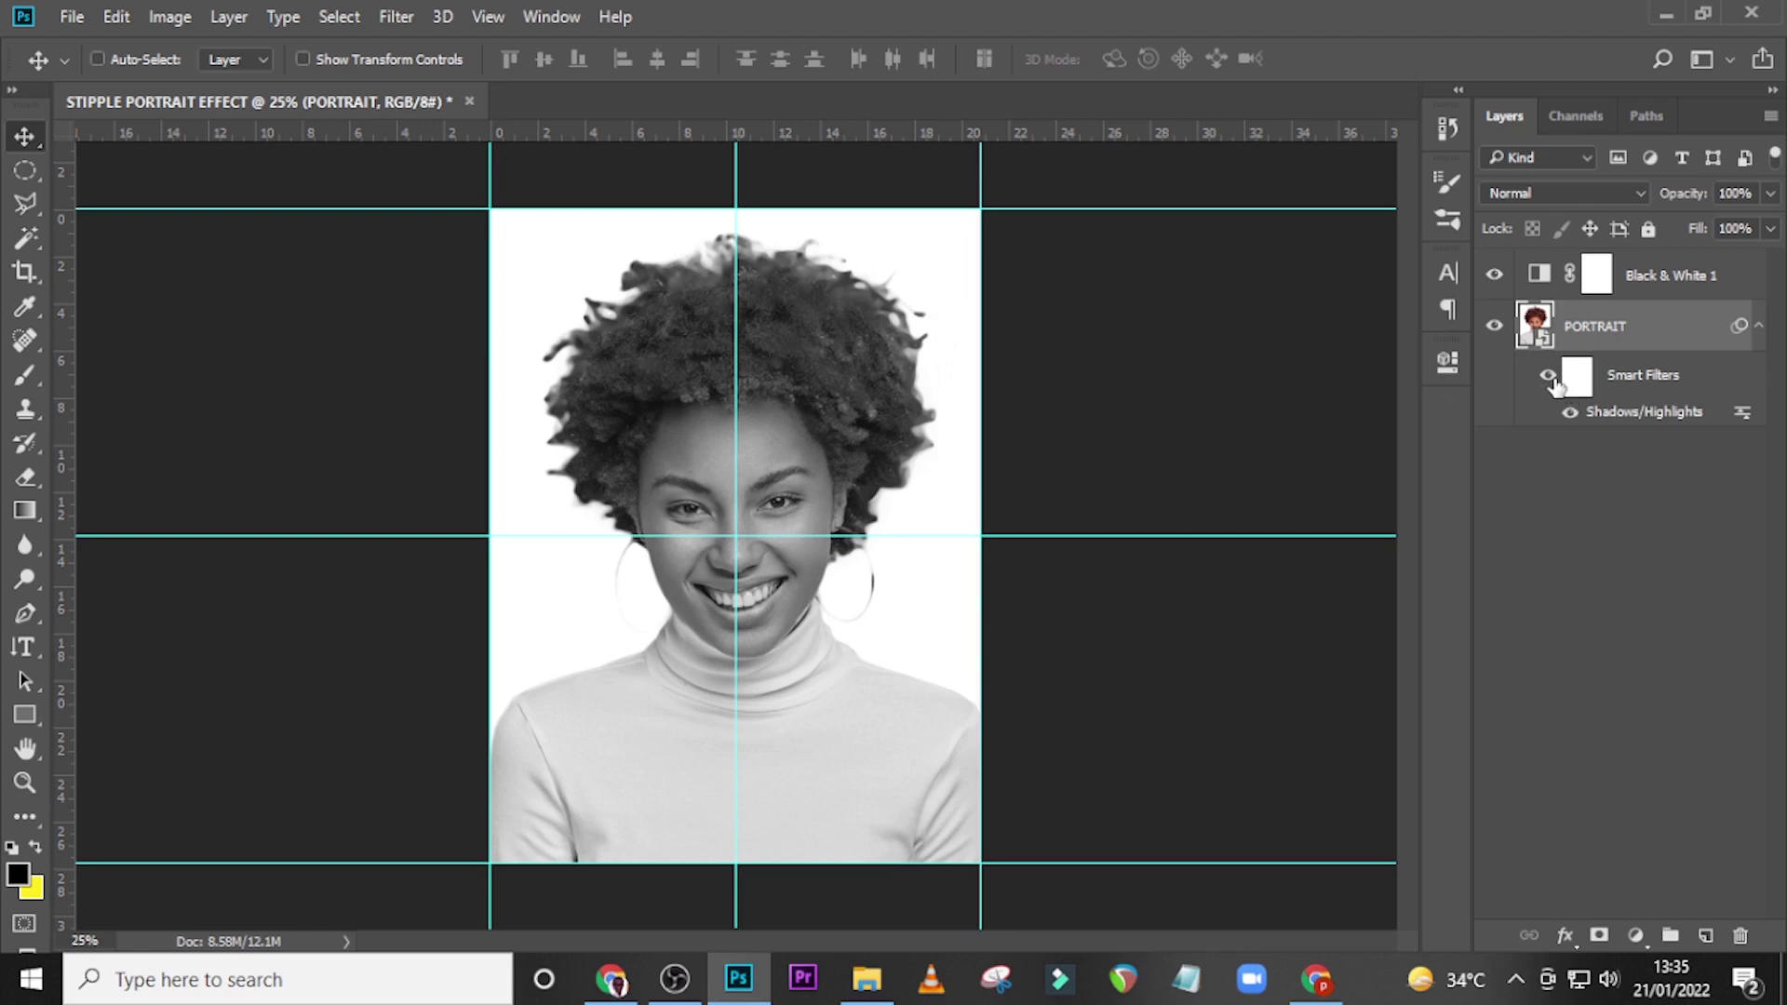
Toggle the Shadows/Highlights filter to compare, then collapse PORTRAIT's filter list.
click(1570, 410)
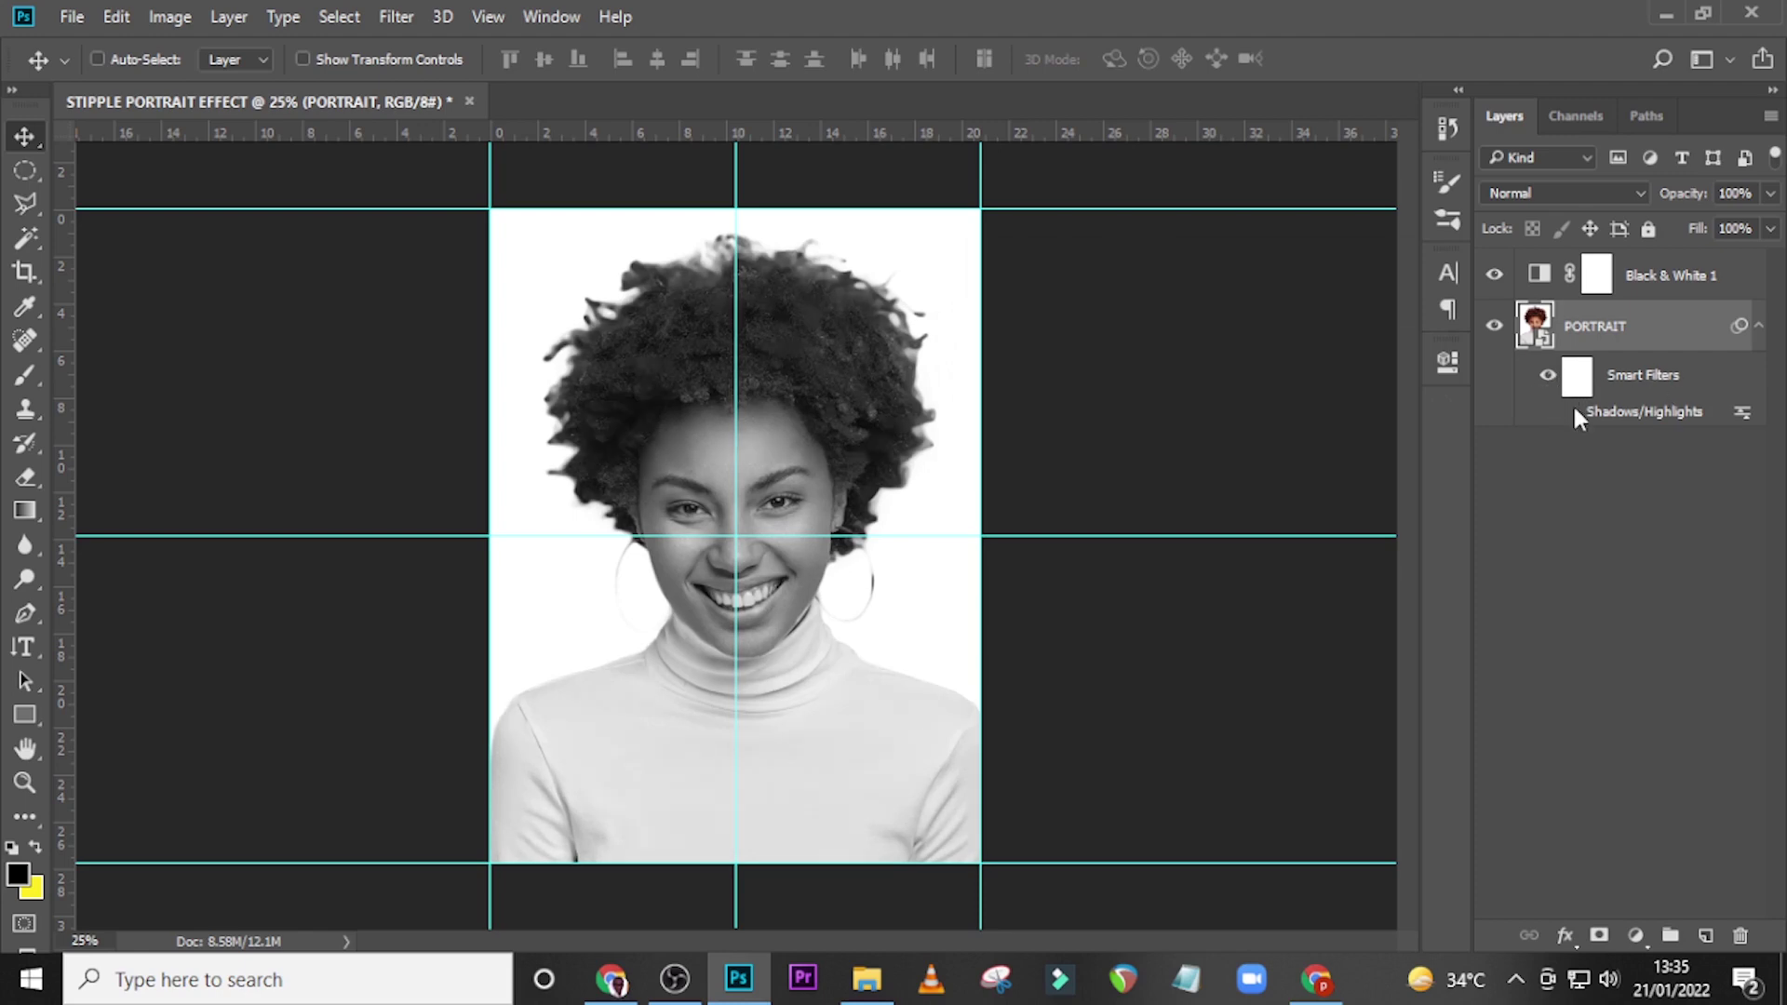
click(1758, 327)
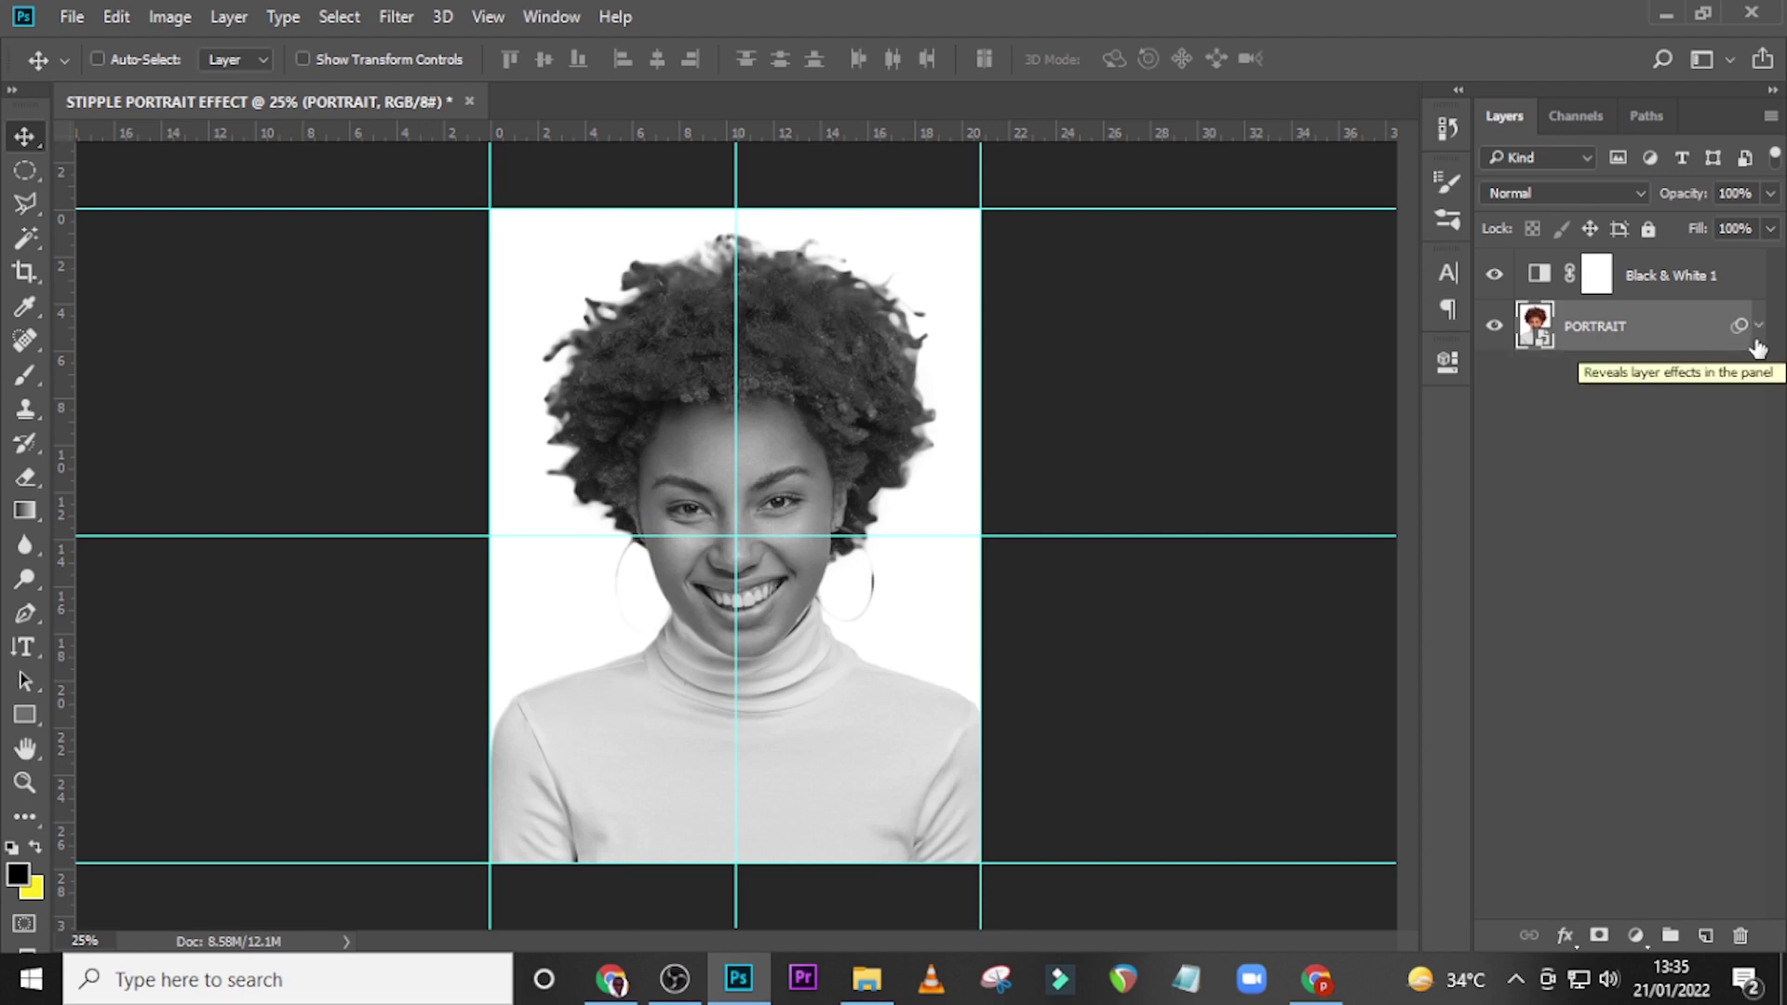
click(151, 15)
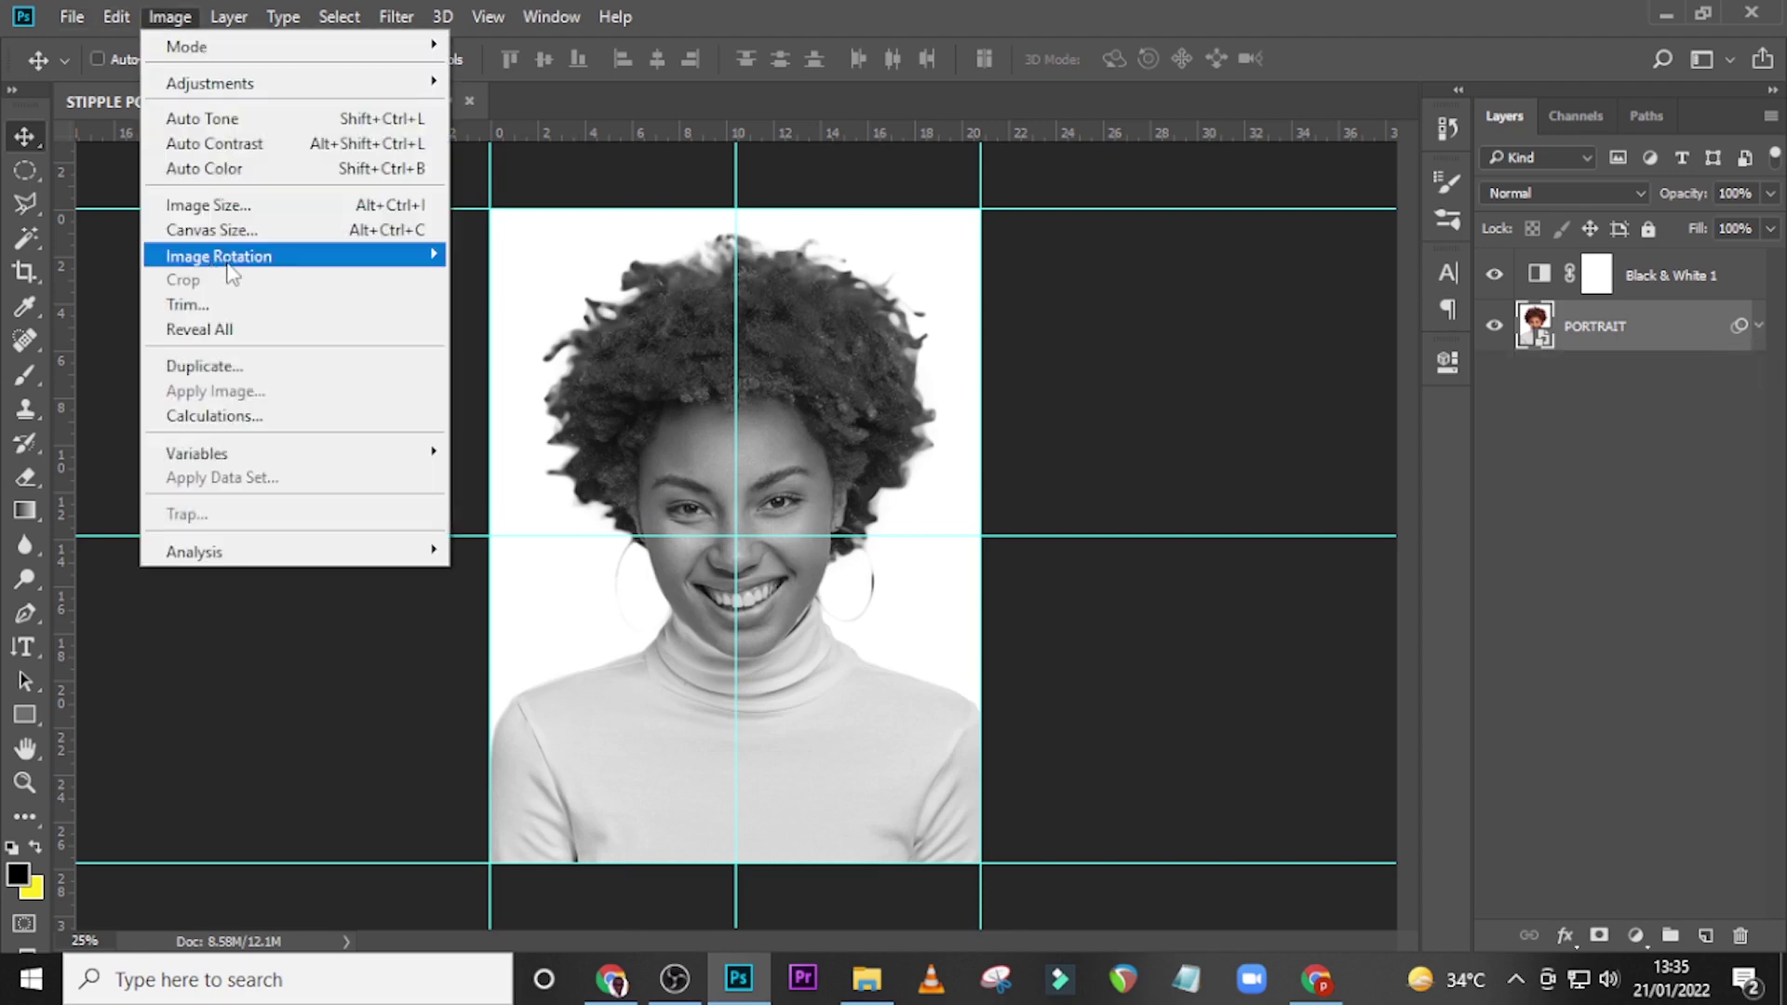
click(986, 13)
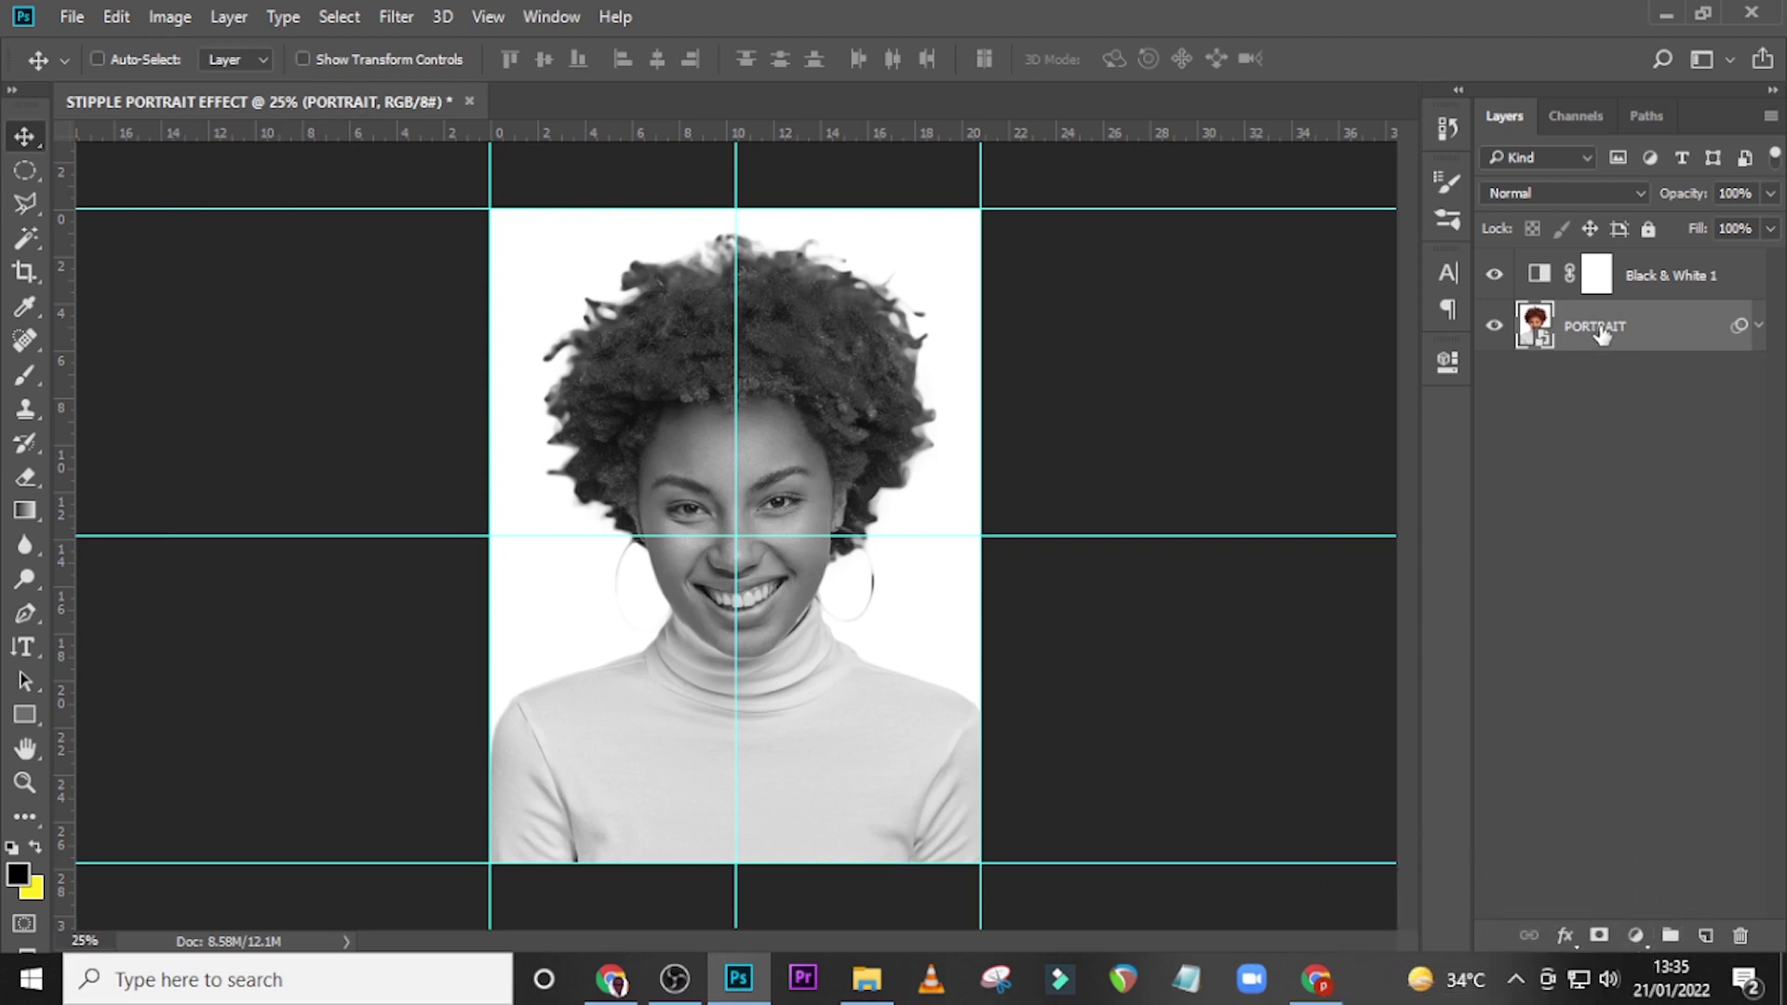
Apply Artistic > Paint Daubs with brush size 1, sharpness 35 and Simple brush type.
click(394, 17)
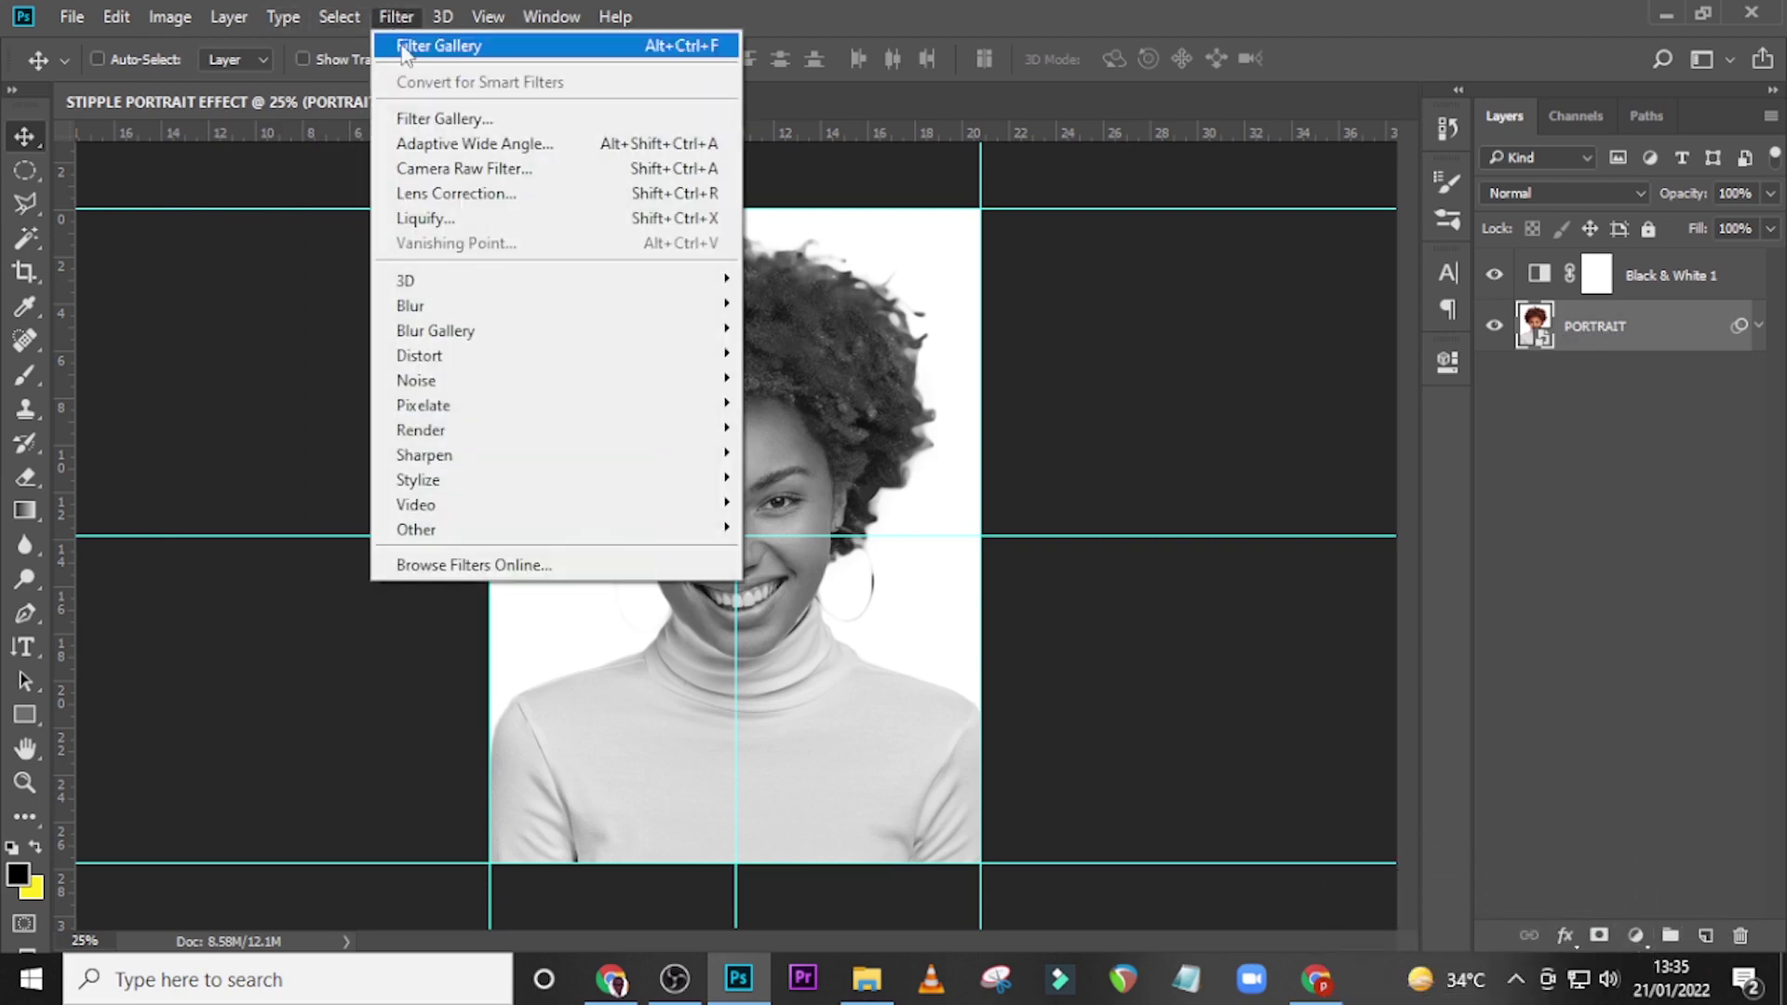
click(421, 120)
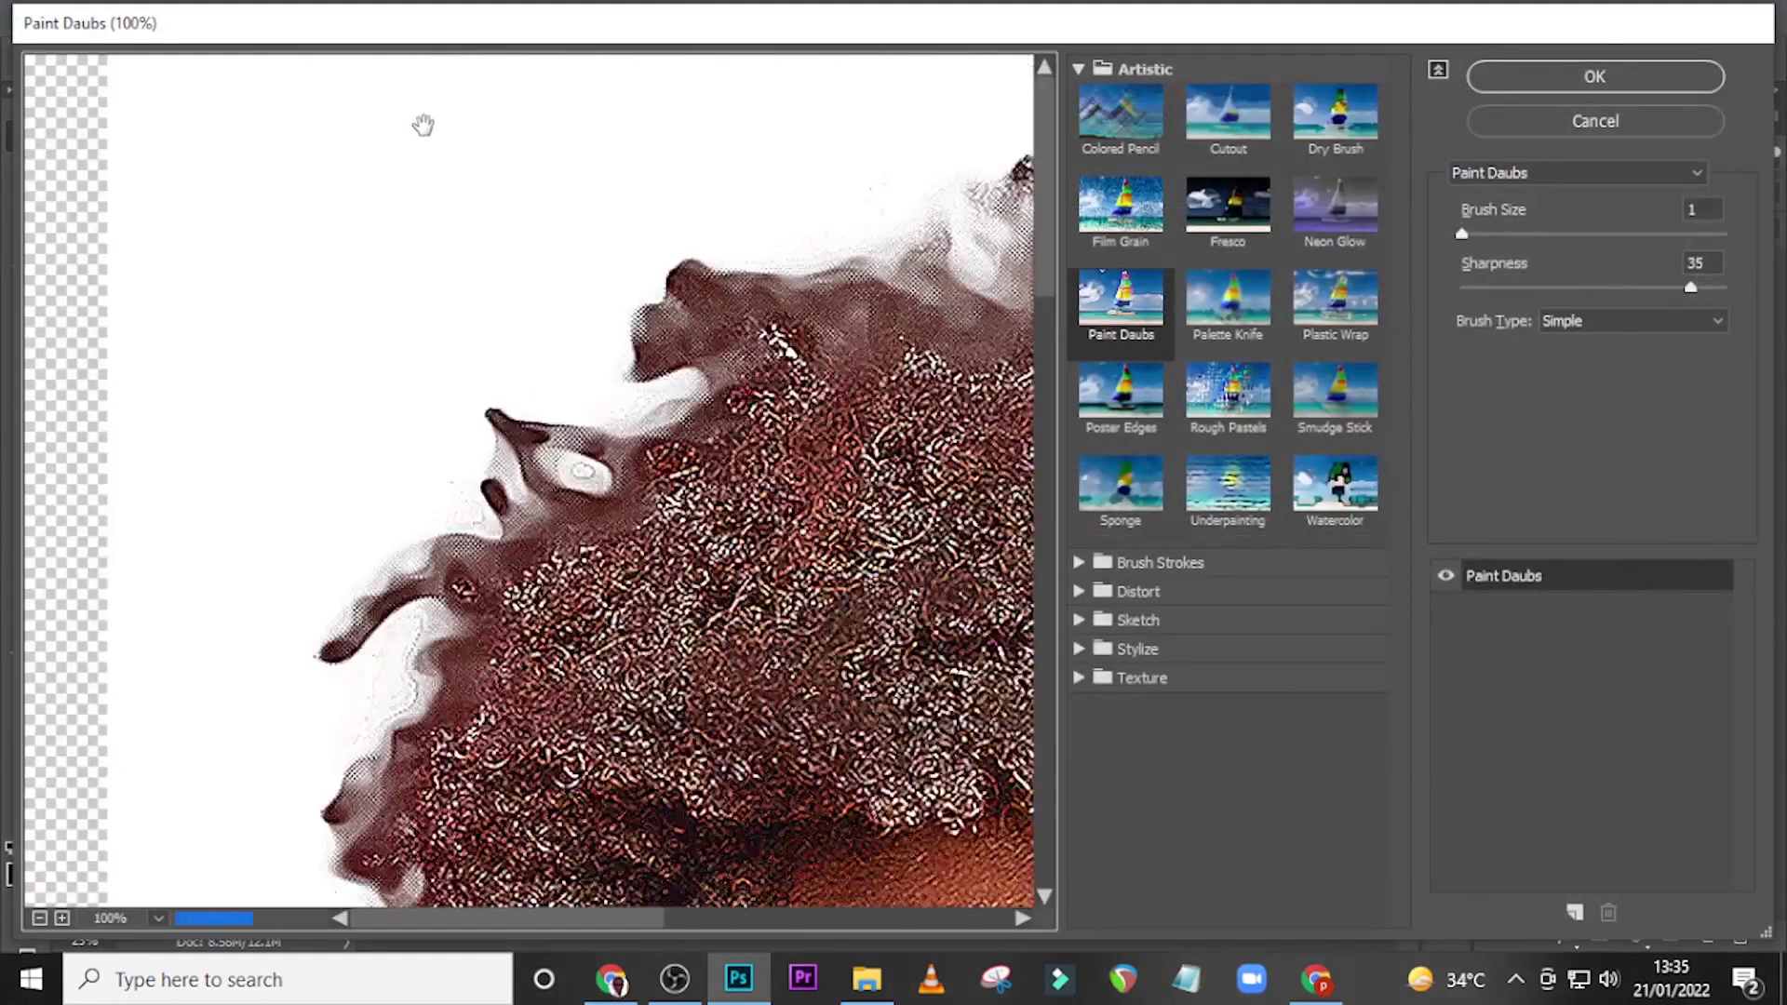
click(1094, 71)
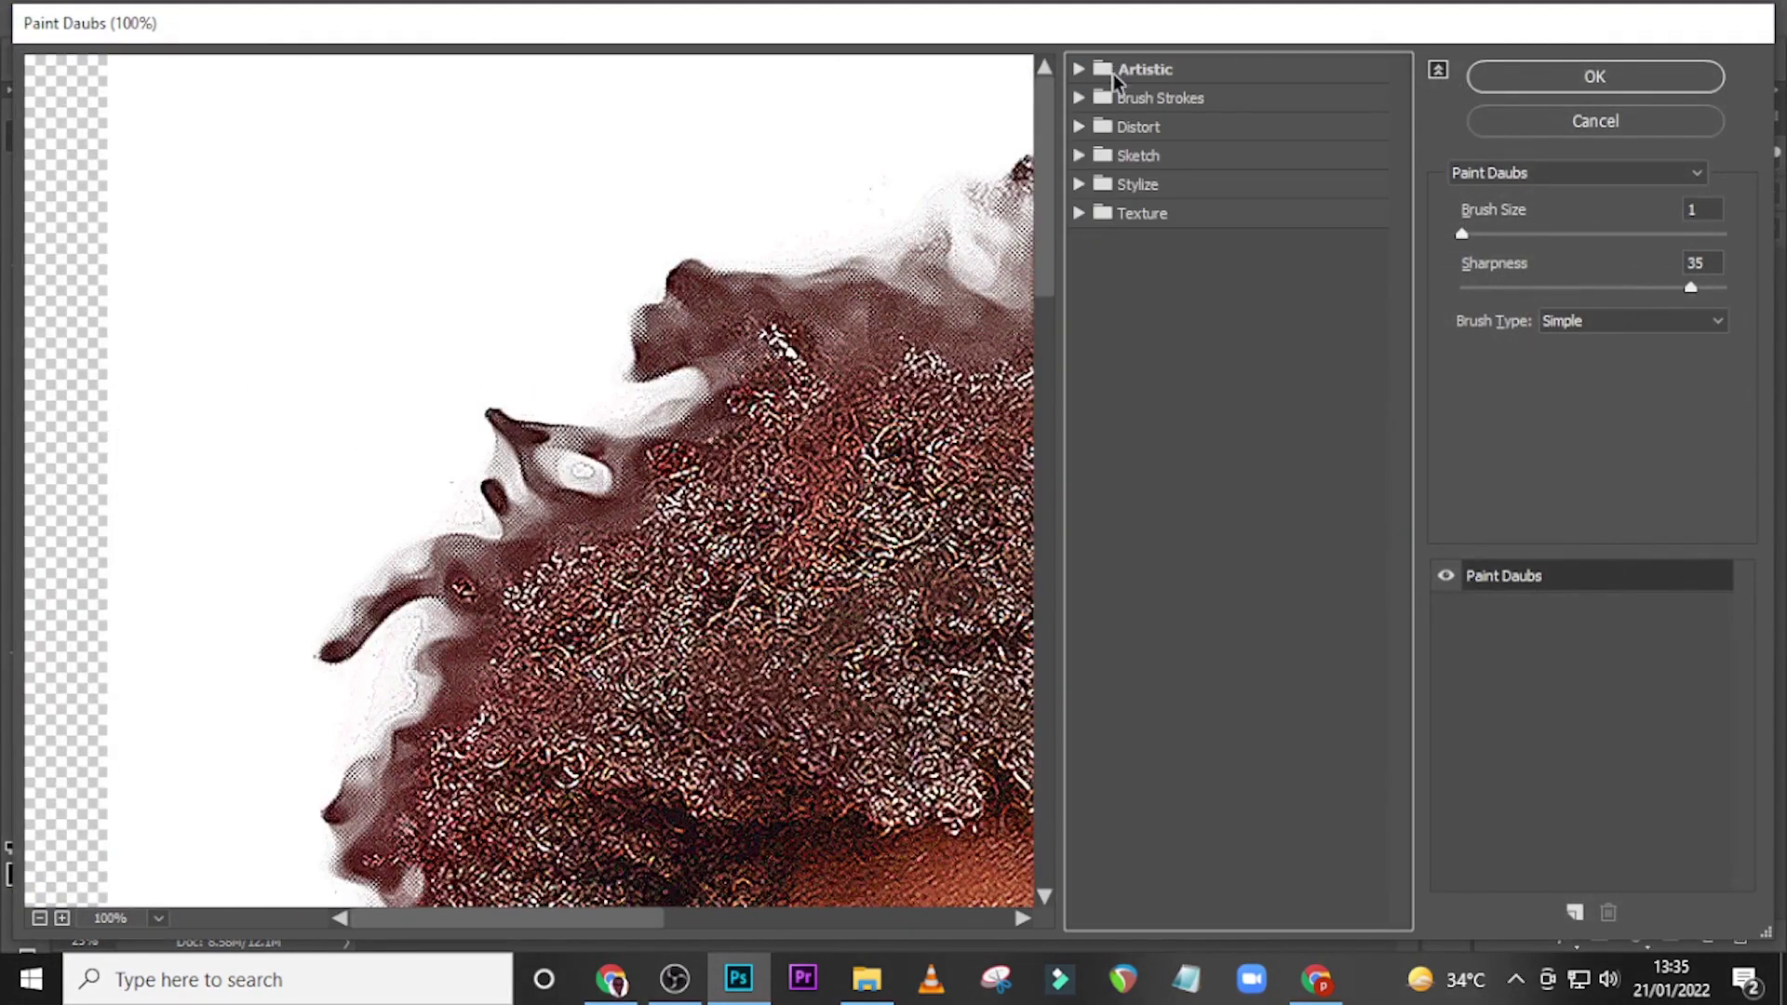
click(1079, 70)
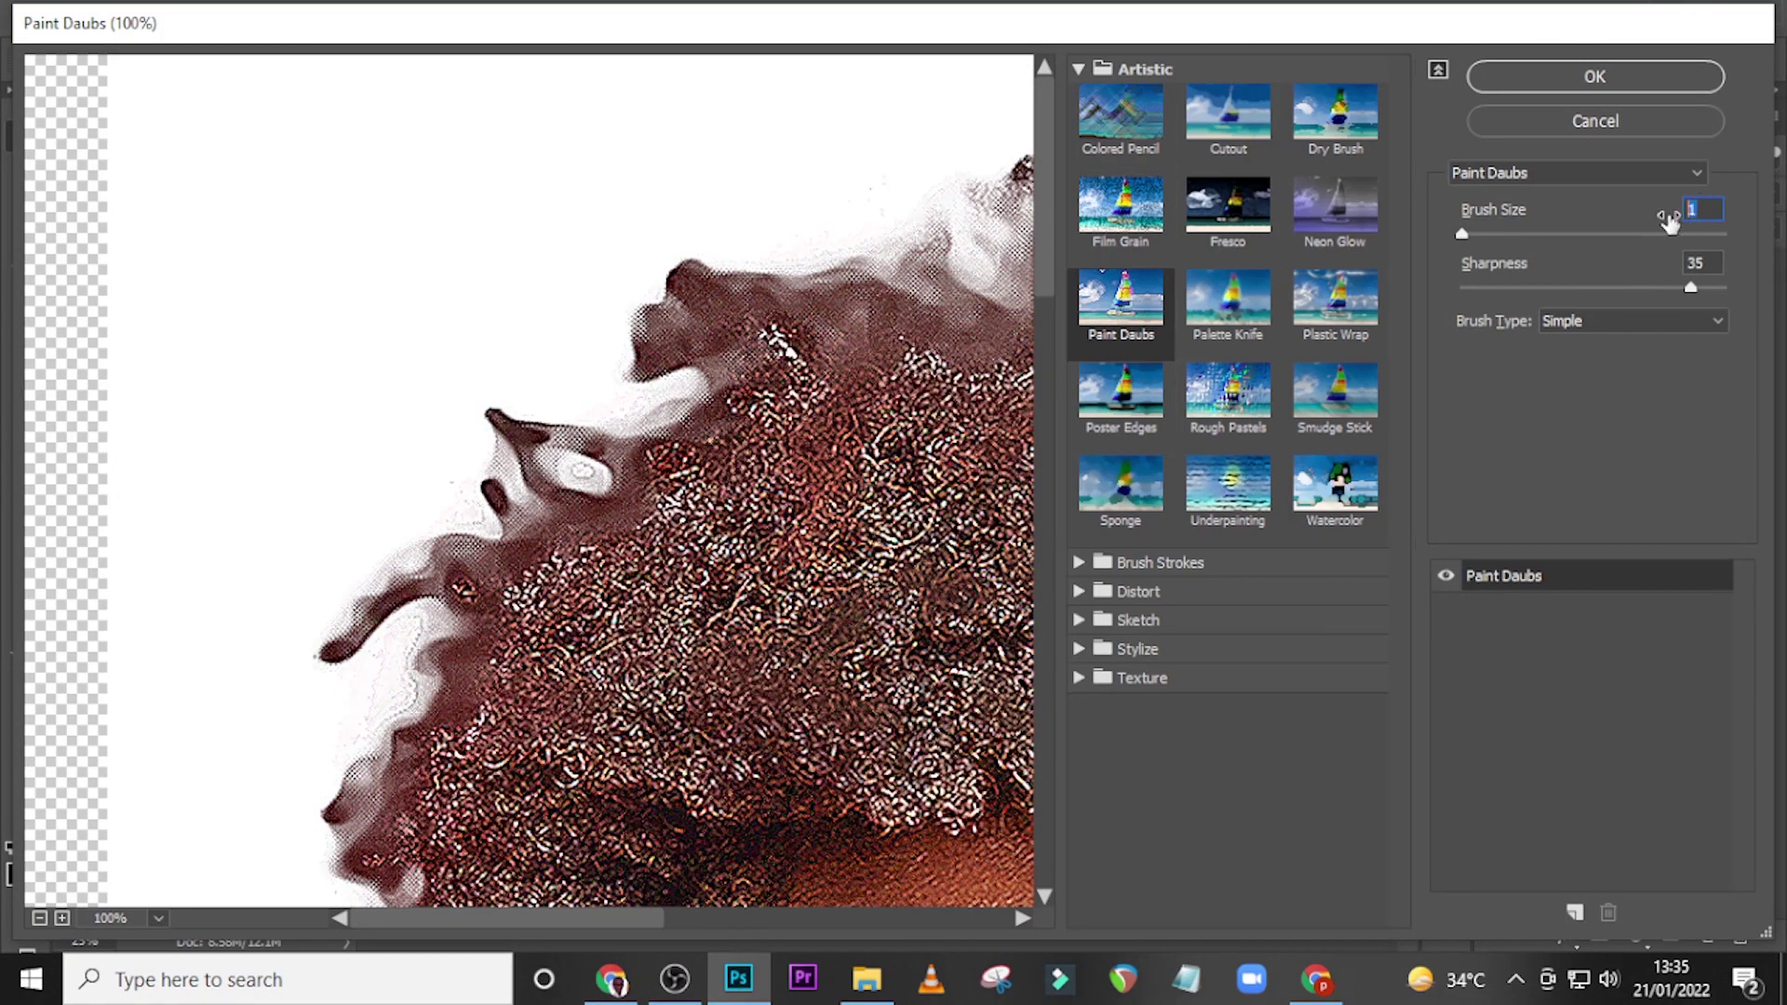
click(1692, 265)
click(1647, 318)
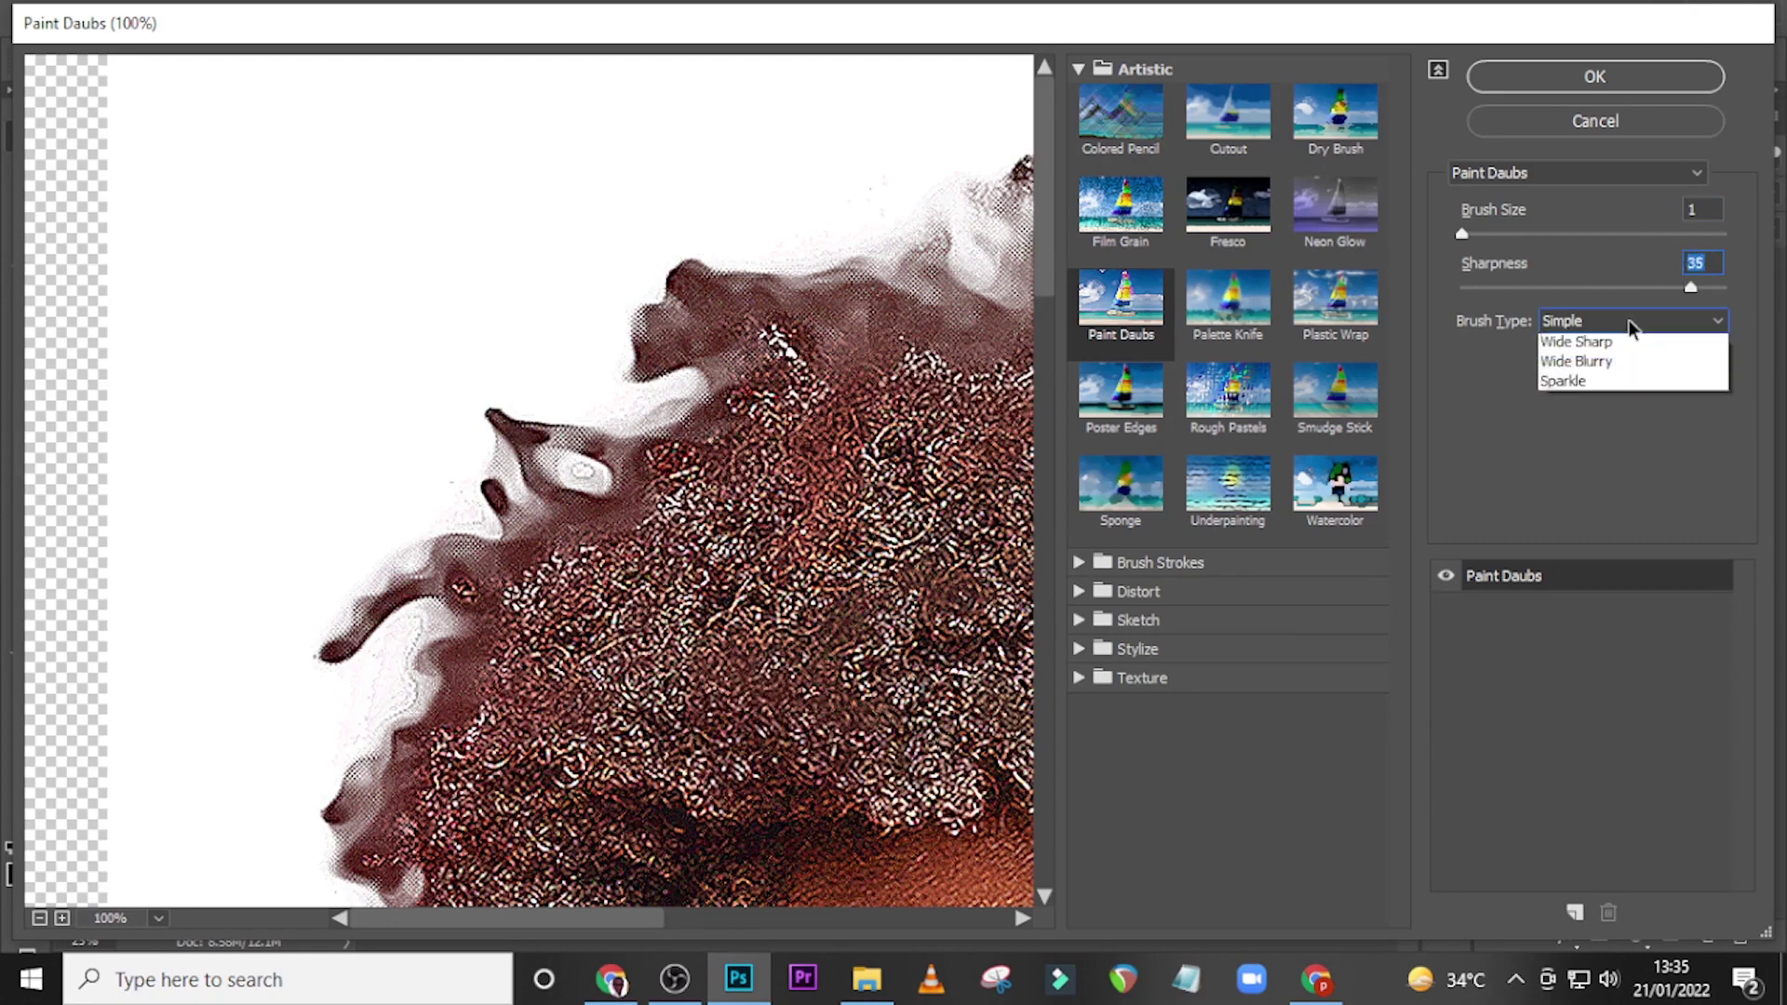
click(1582, 351)
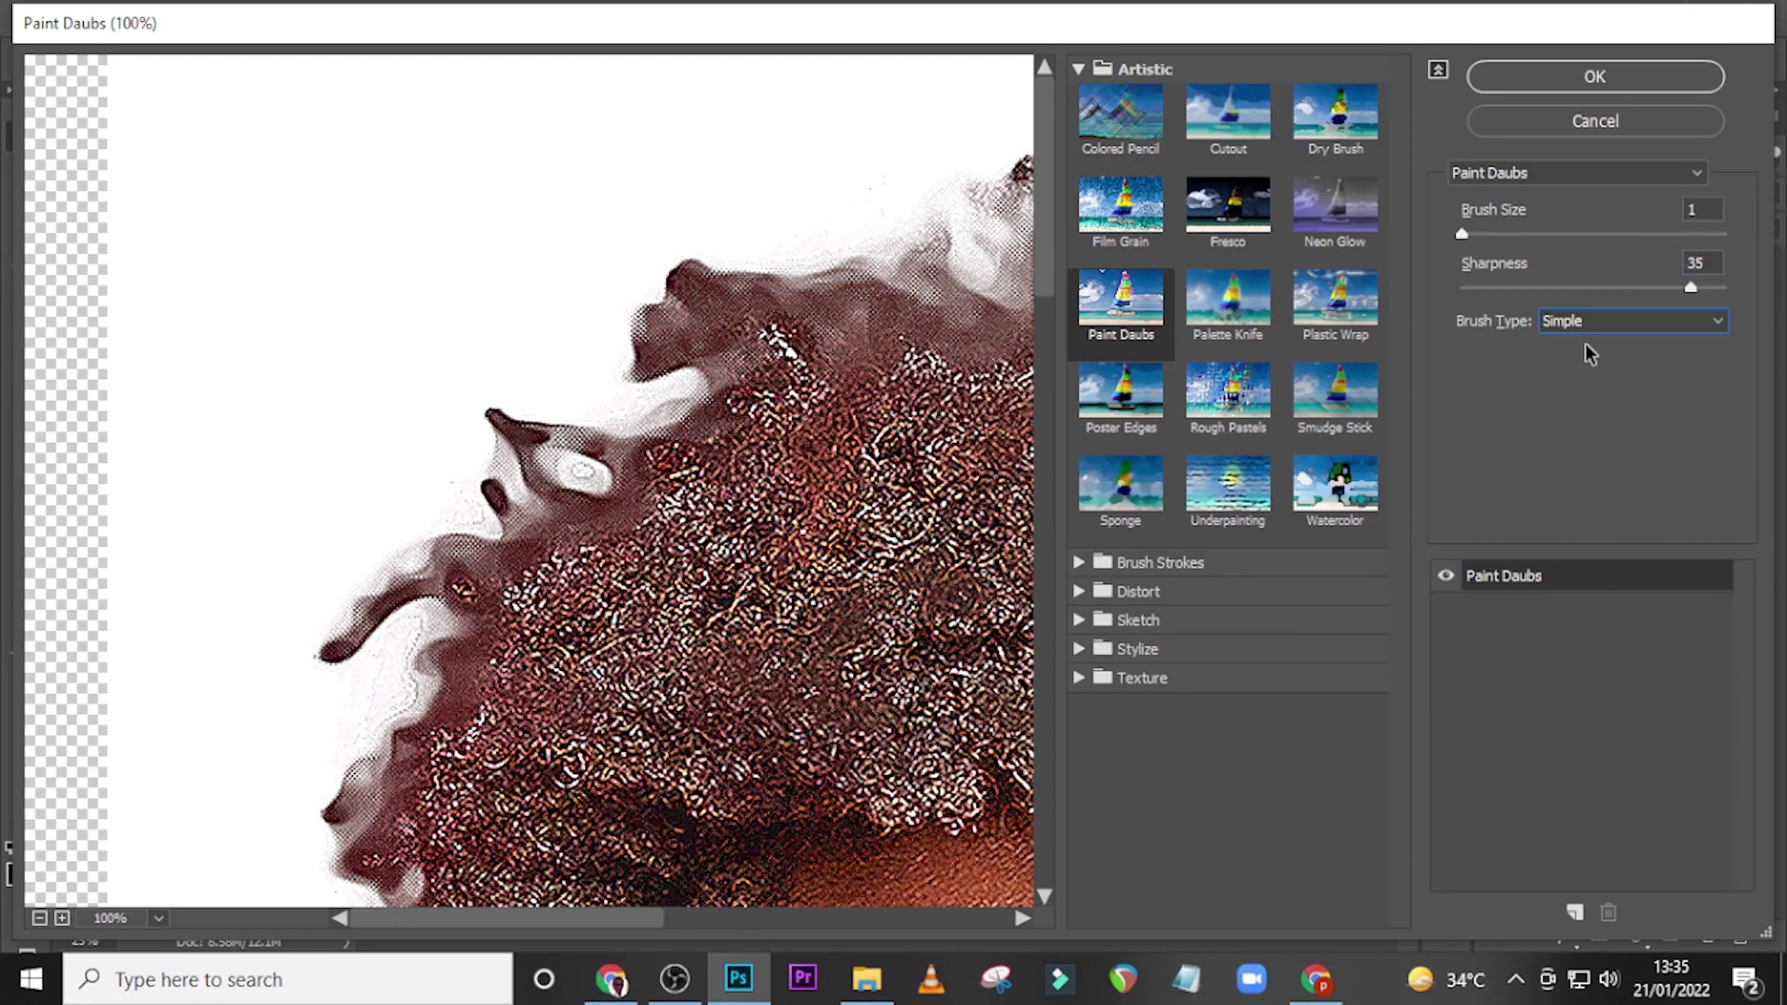
click(39, 918)
click(39, 917)
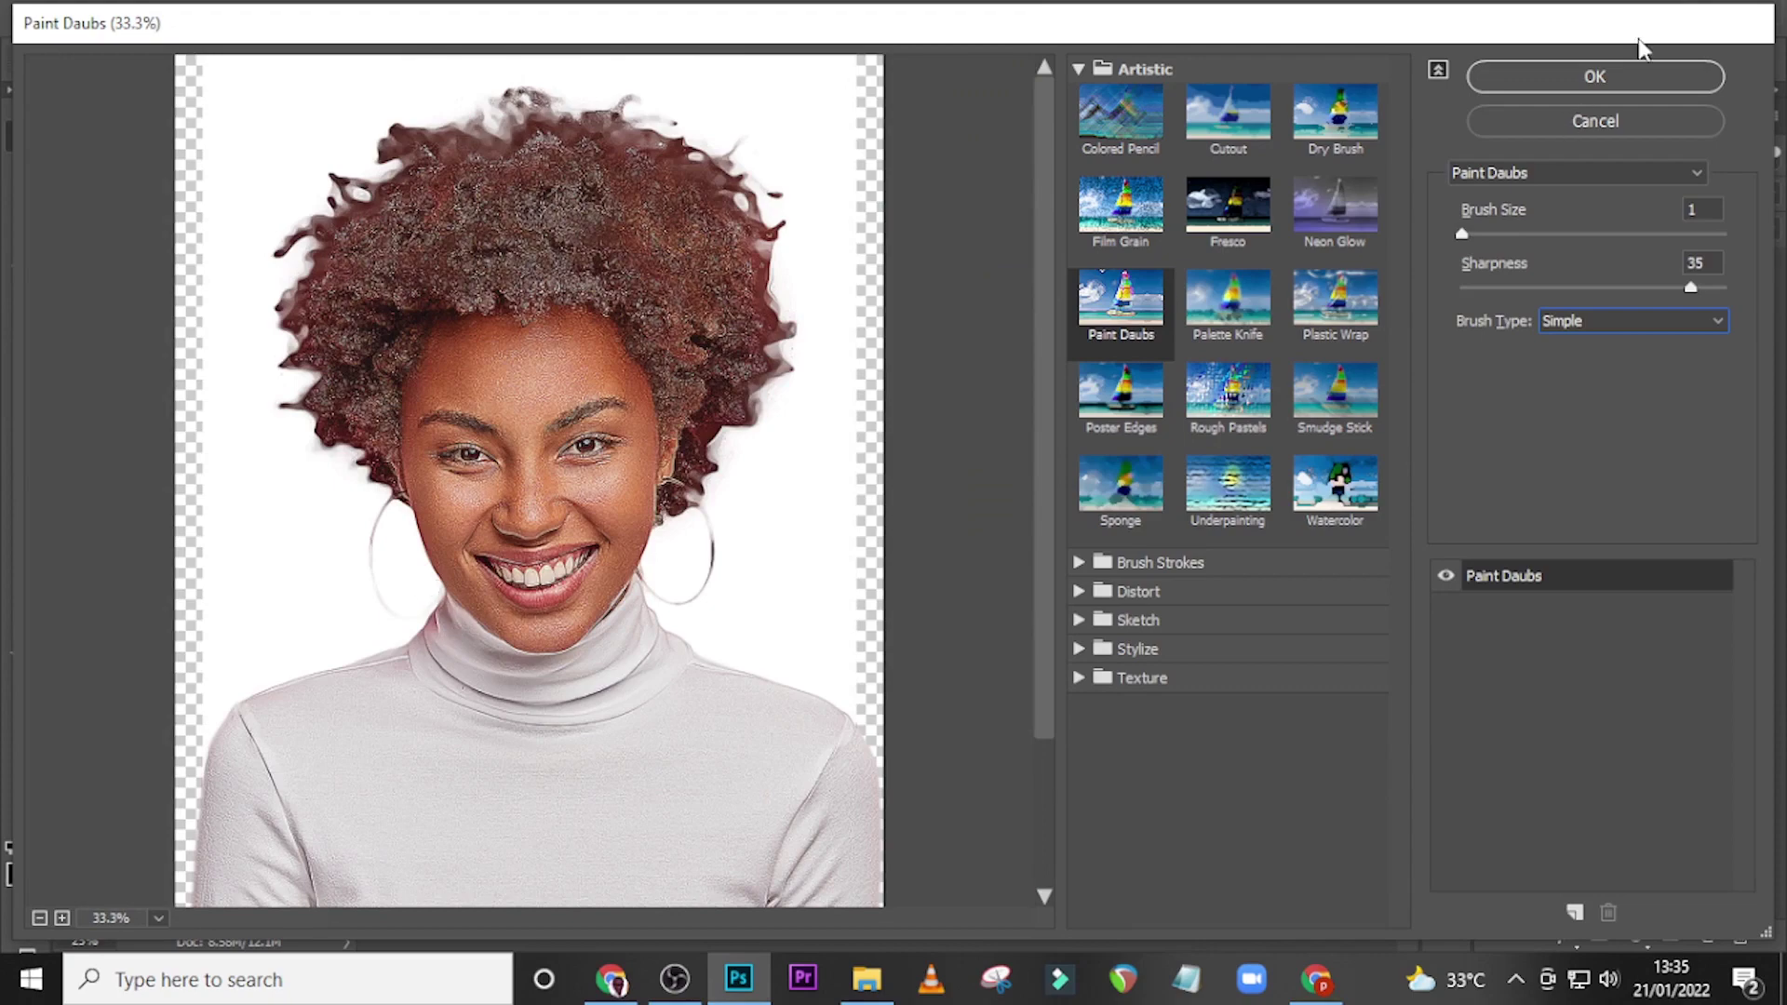
click(1595, 78)
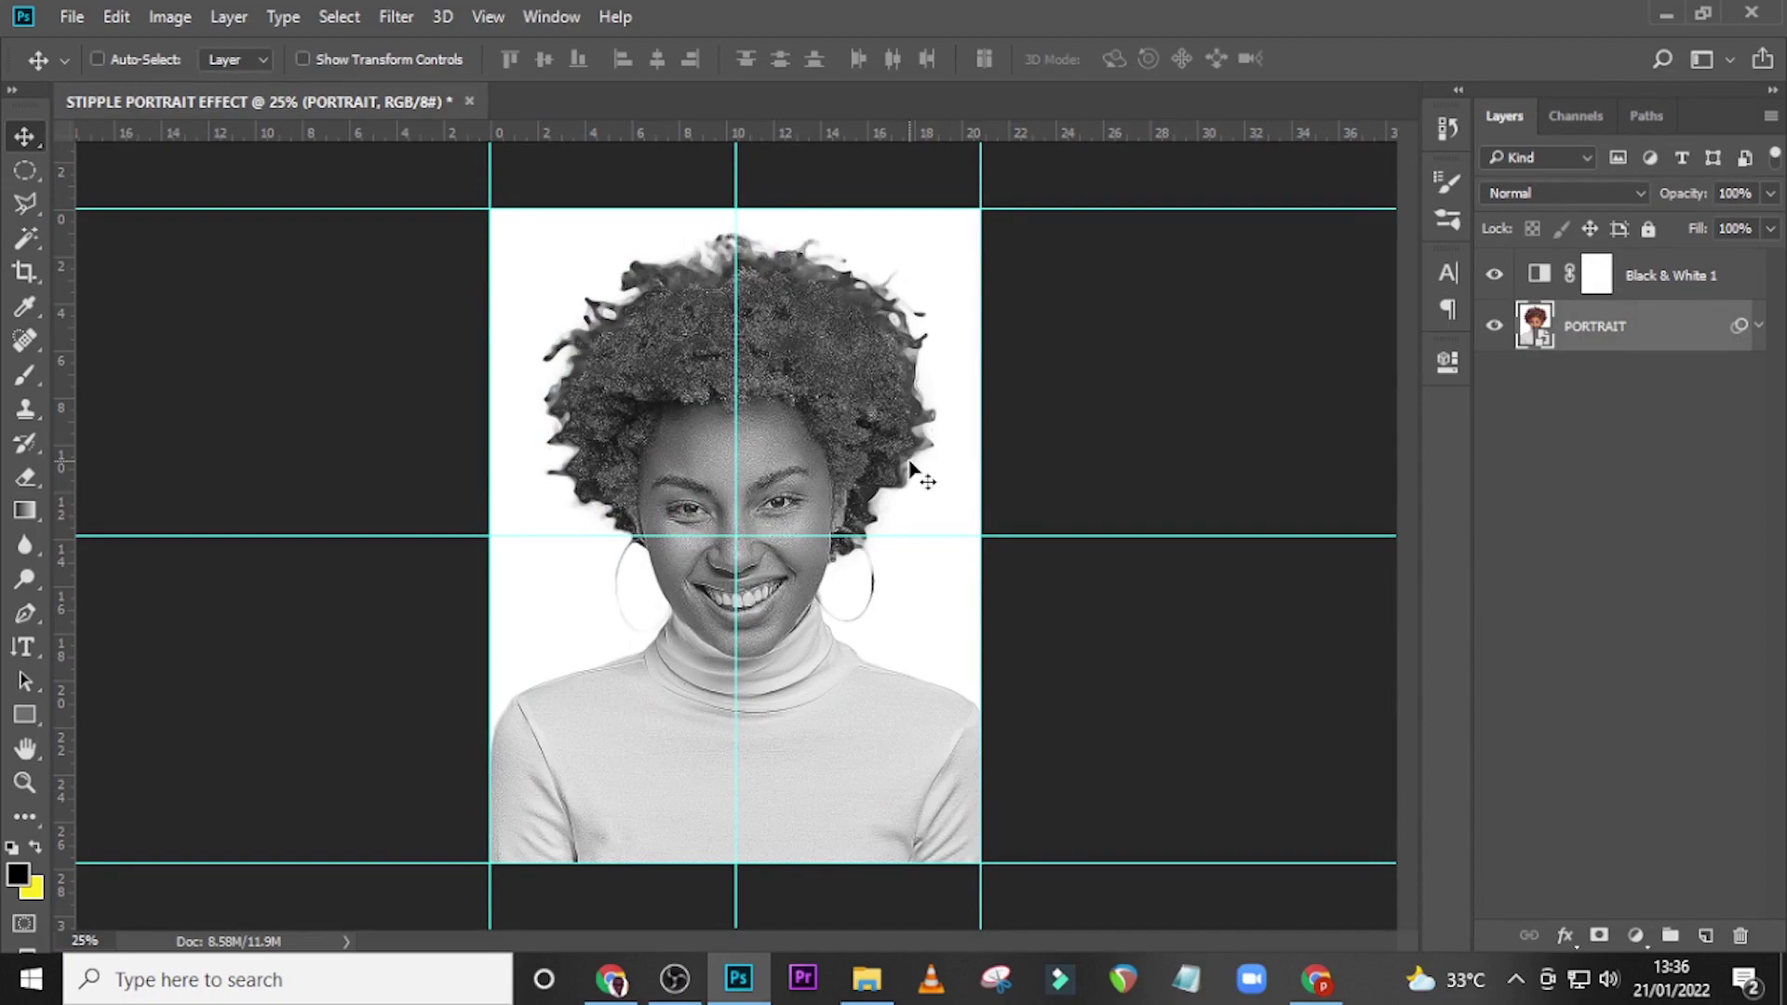
At 33.3% zoom, duplicate PORTRAIT as PORTRAIT copy and expand its smart filters.
key(ctrl+1)
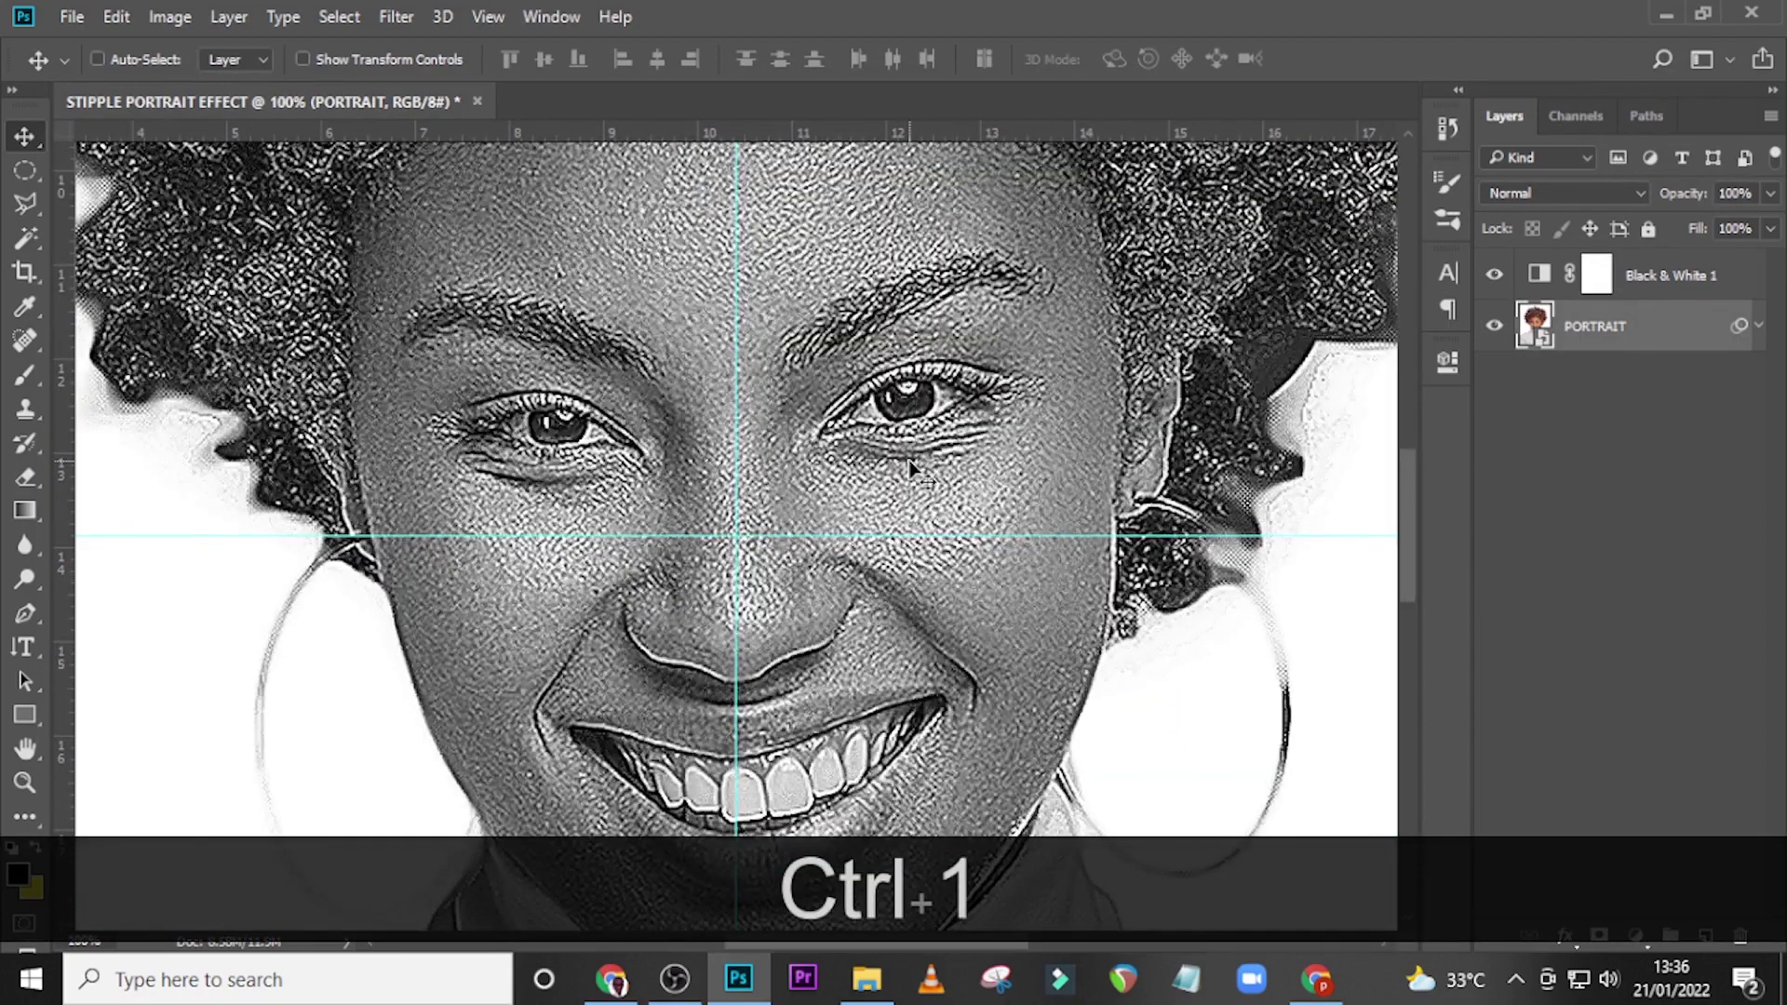
key(ctrl+minus)
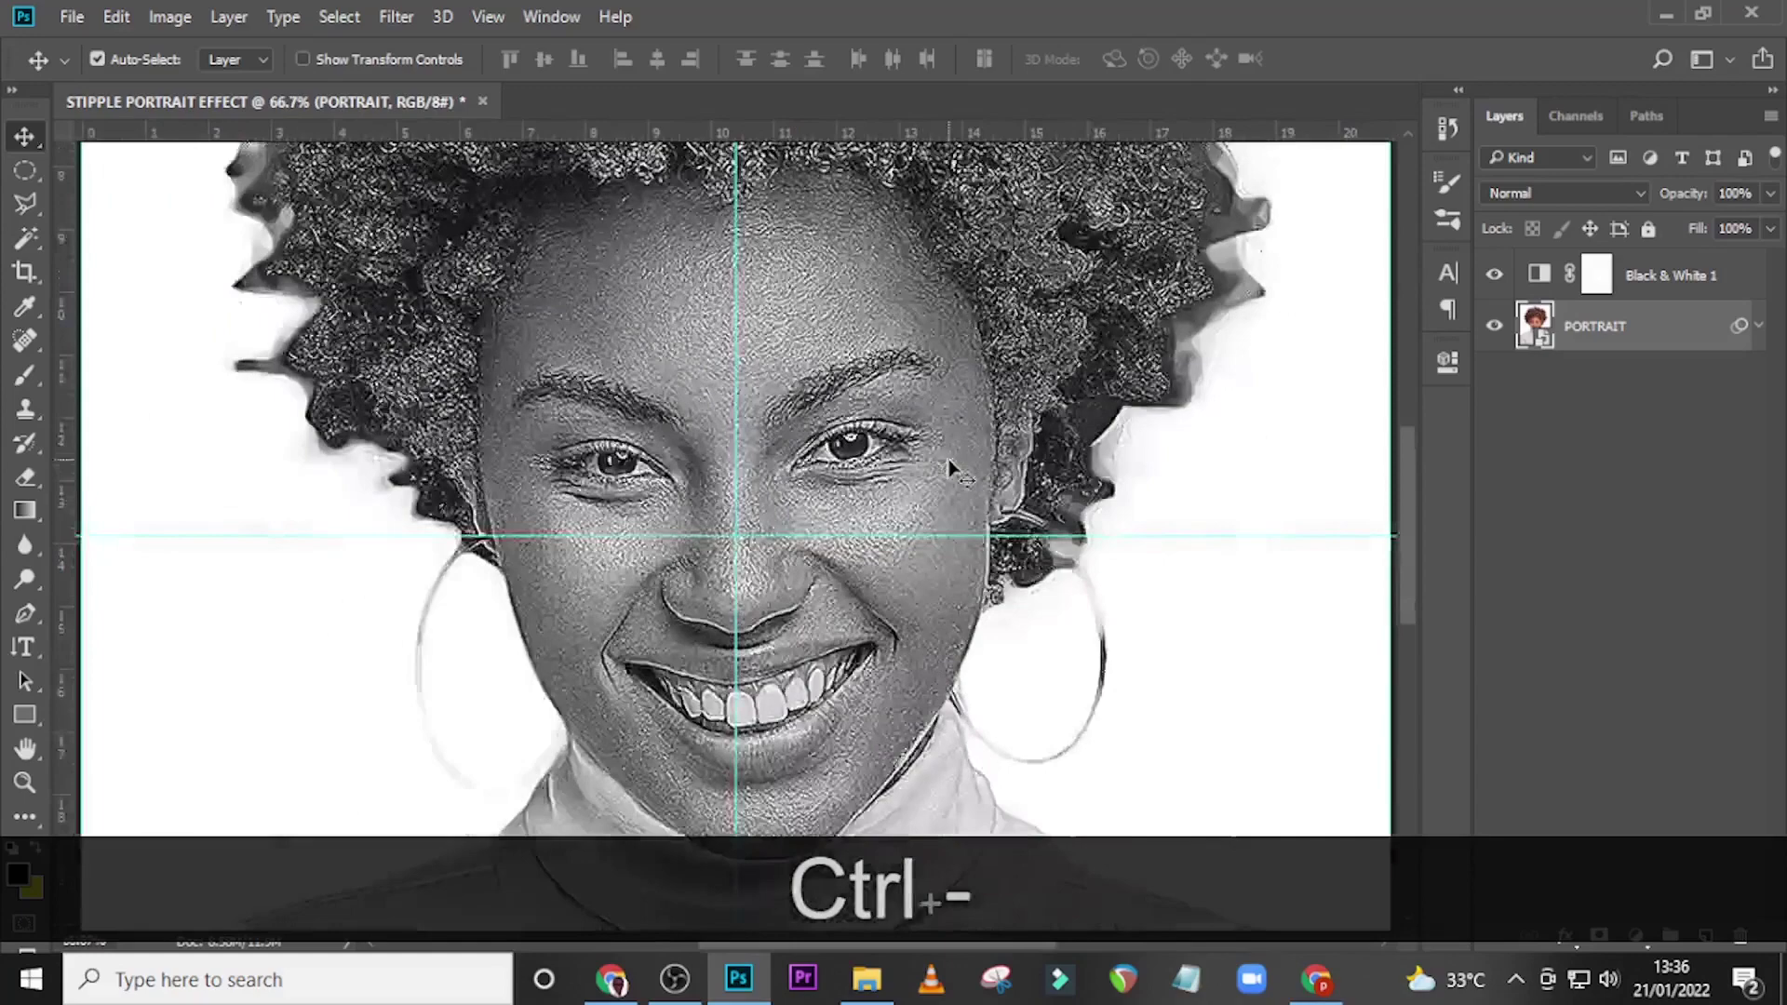
key(ctrl+minus)
key(ctrl+minus)
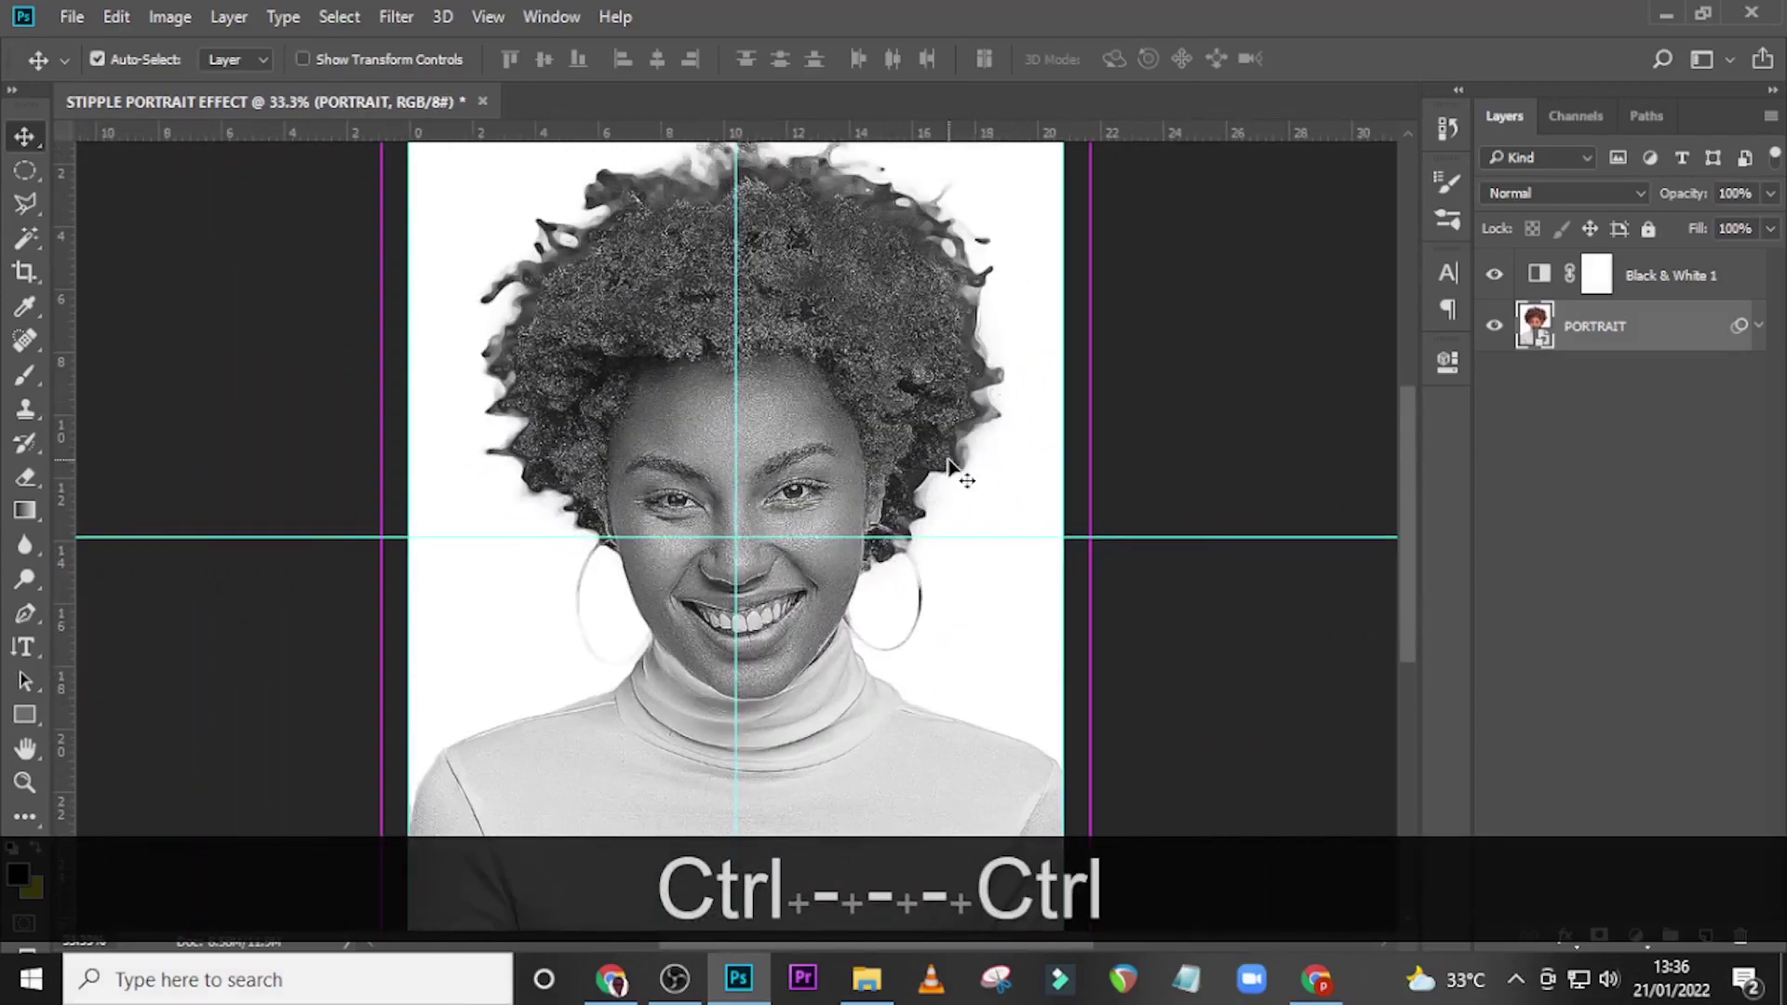
key(ctrl+minus)
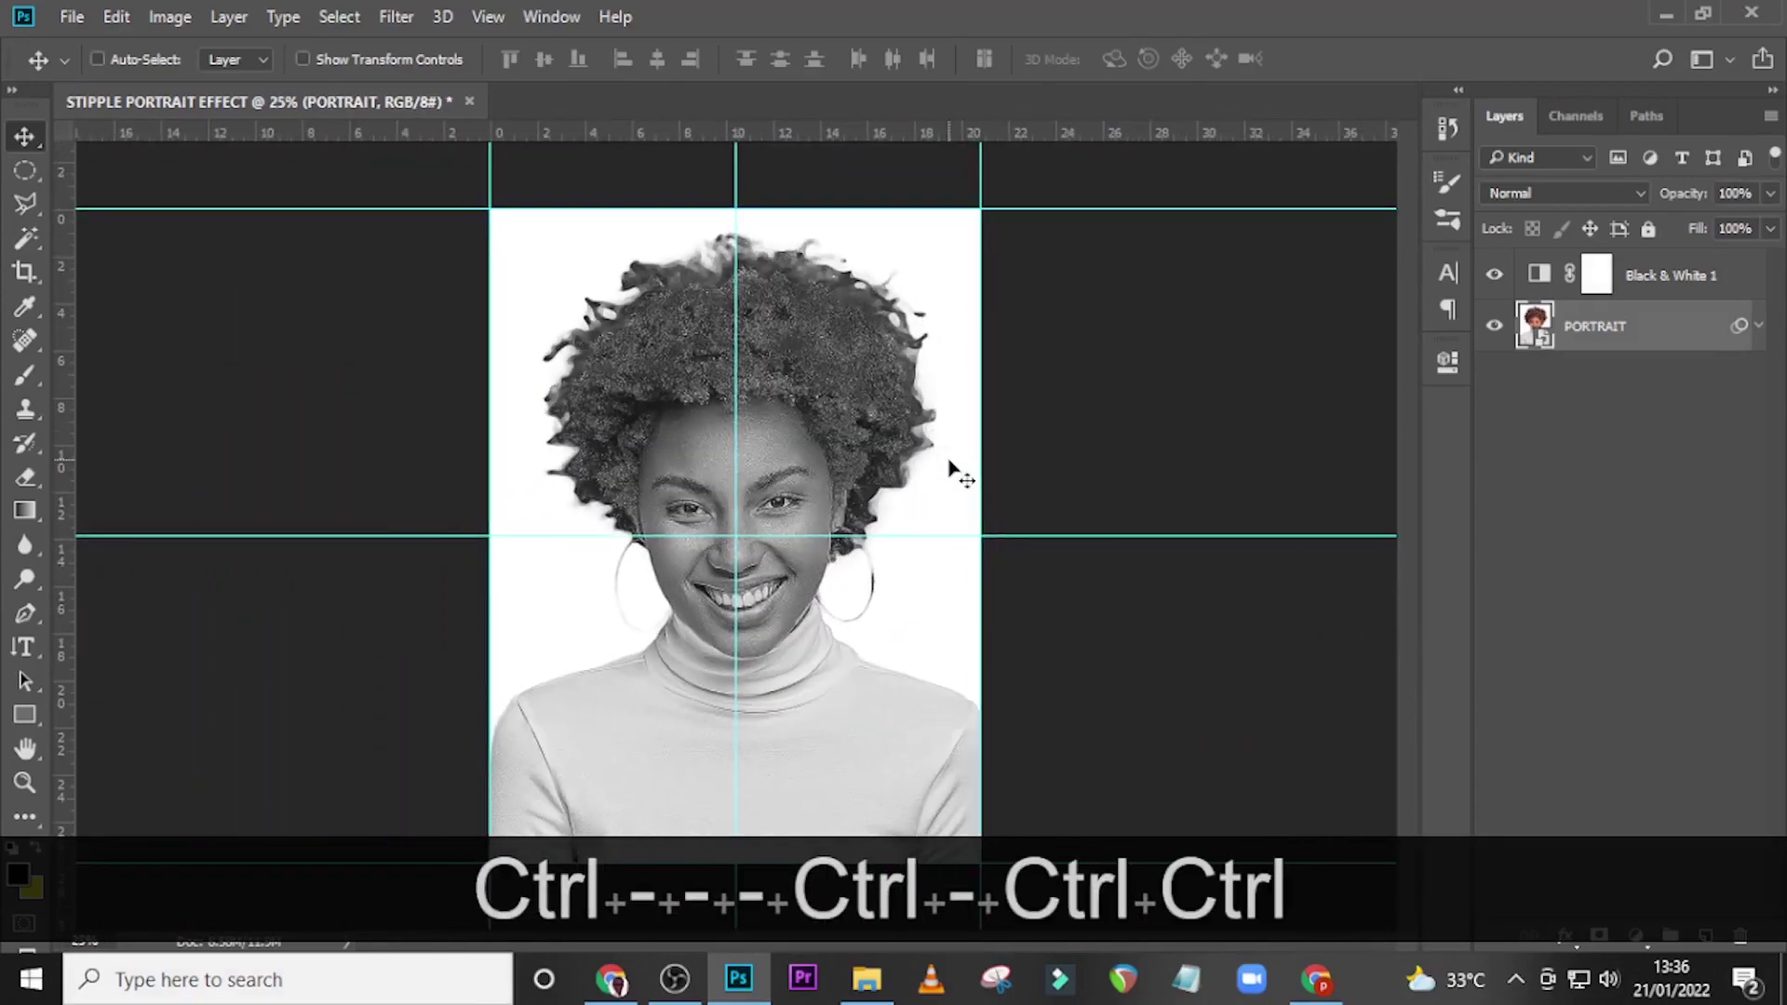
key(ctrl+equal)
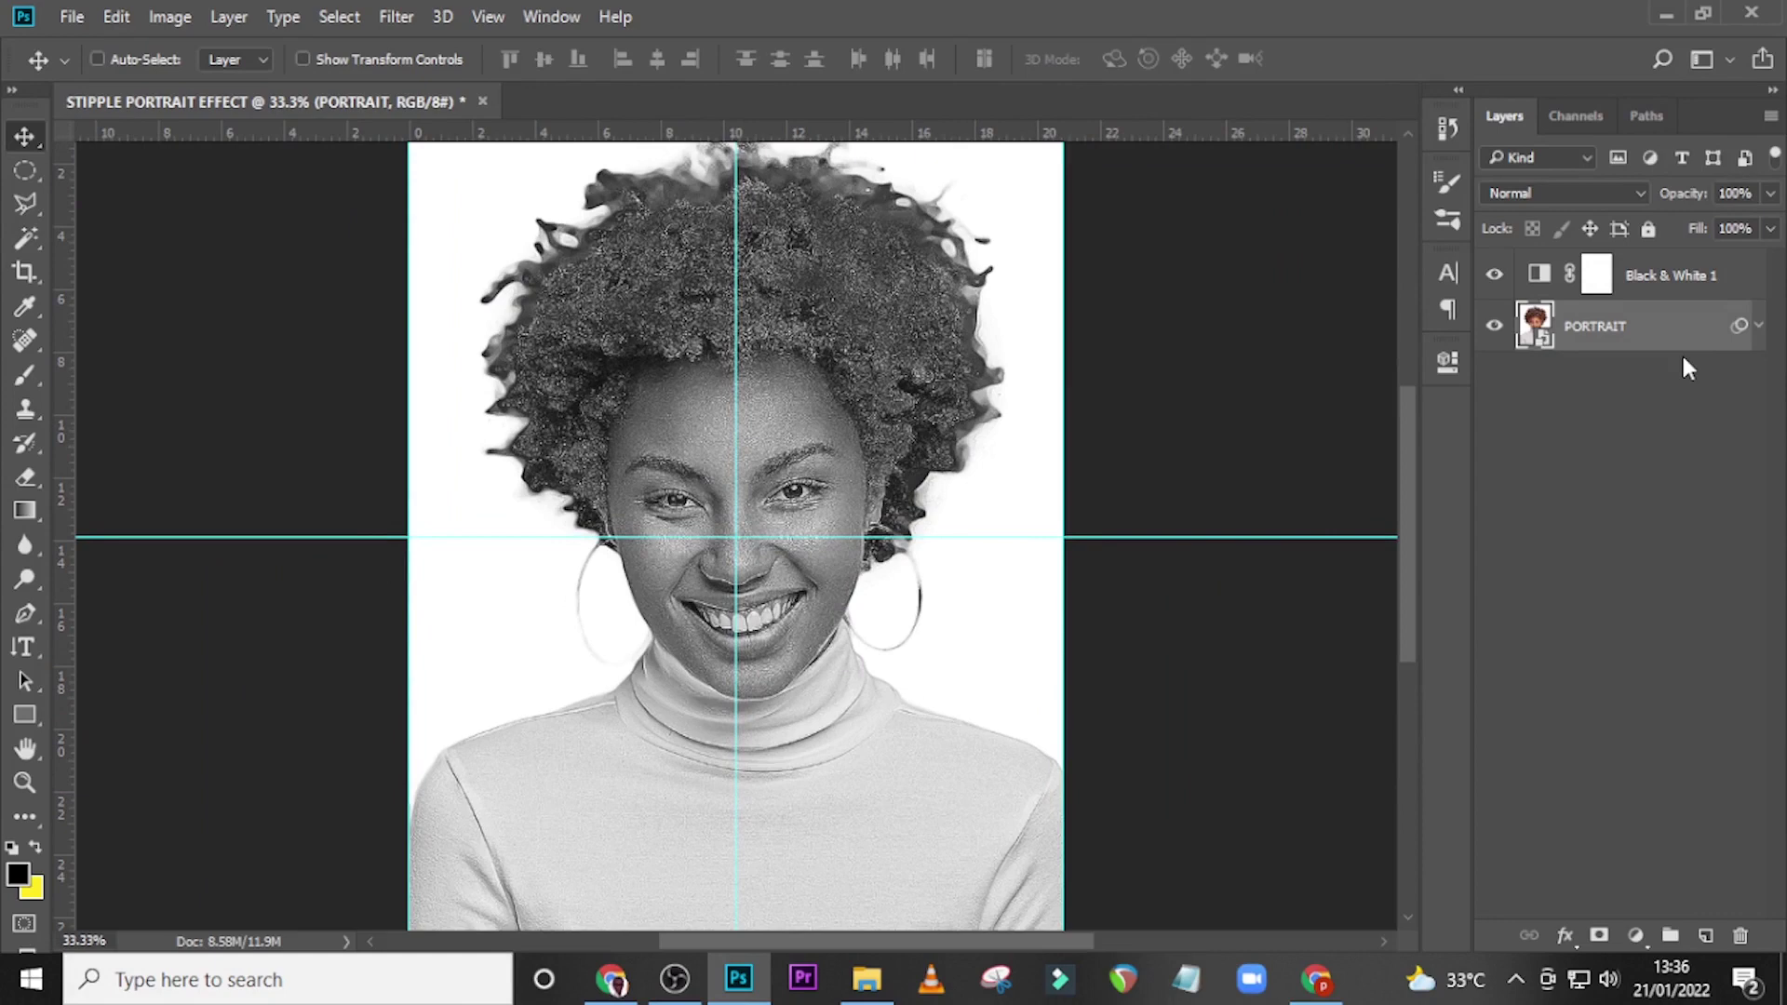
key(ctrl+j)
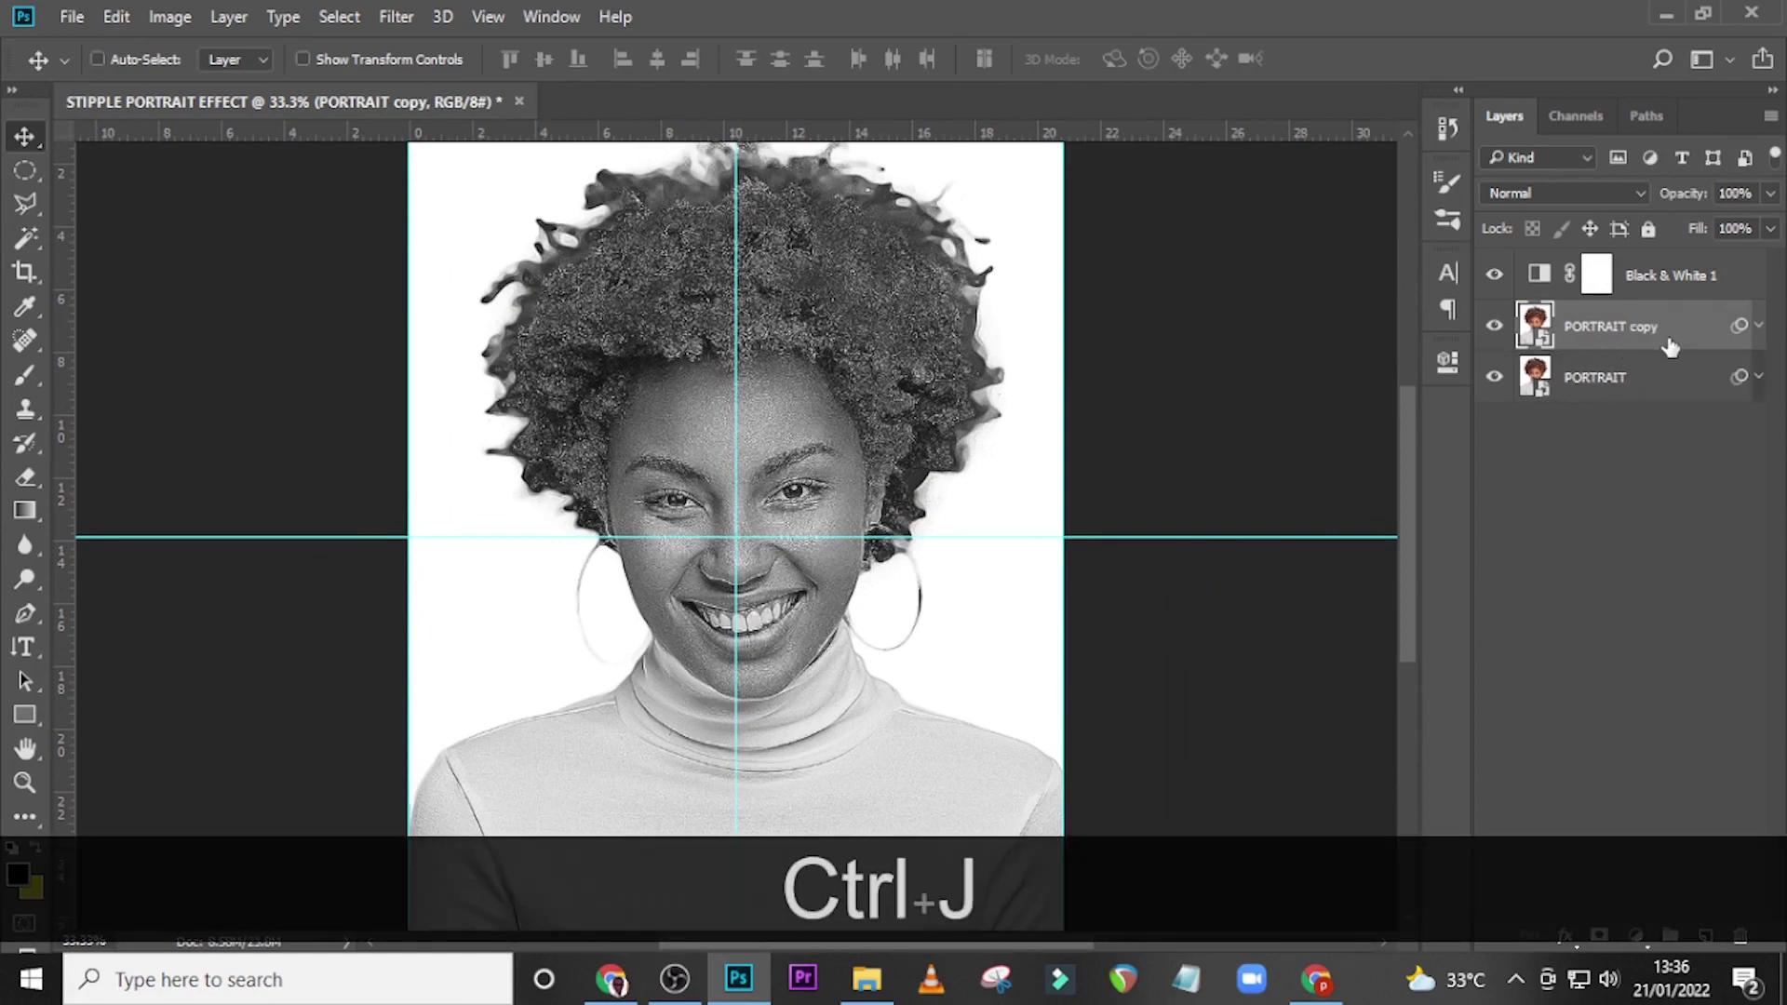
click(1757, 326)
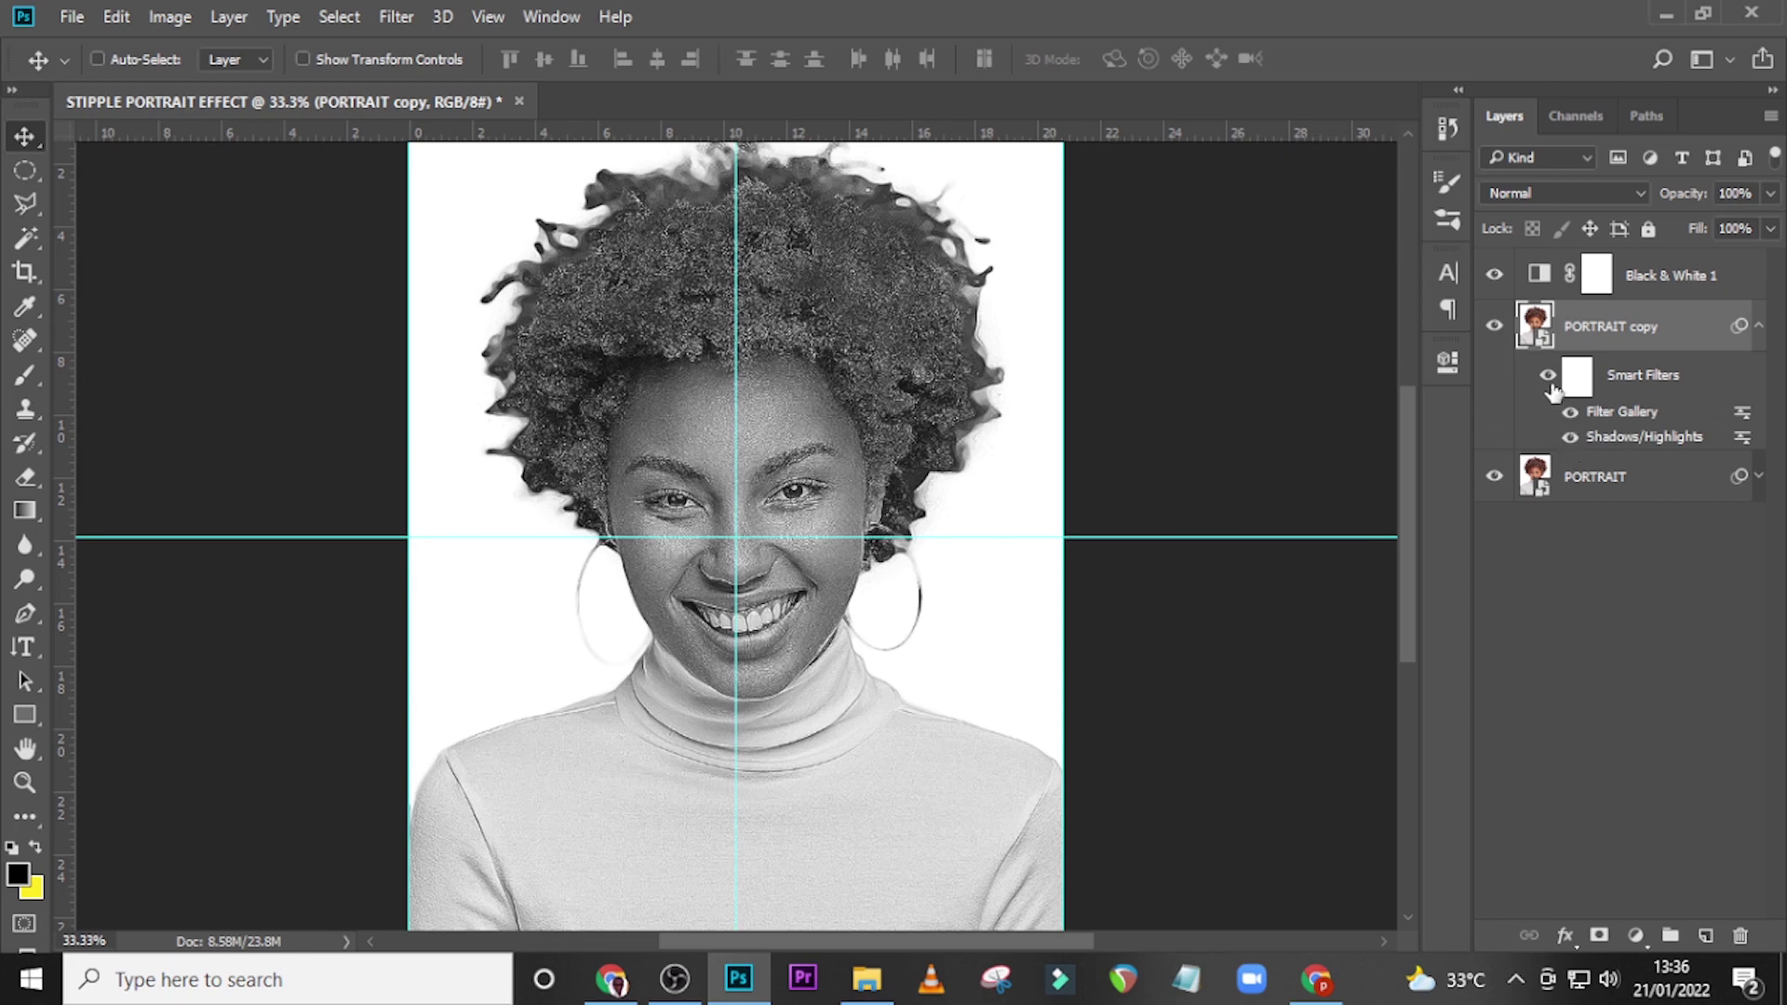
Hide the copy's Filter Gallery and reset its Shadows/Highlights to 71% shadows, 0% highlights.
click(1570, 411)
double_click(1618, 446)
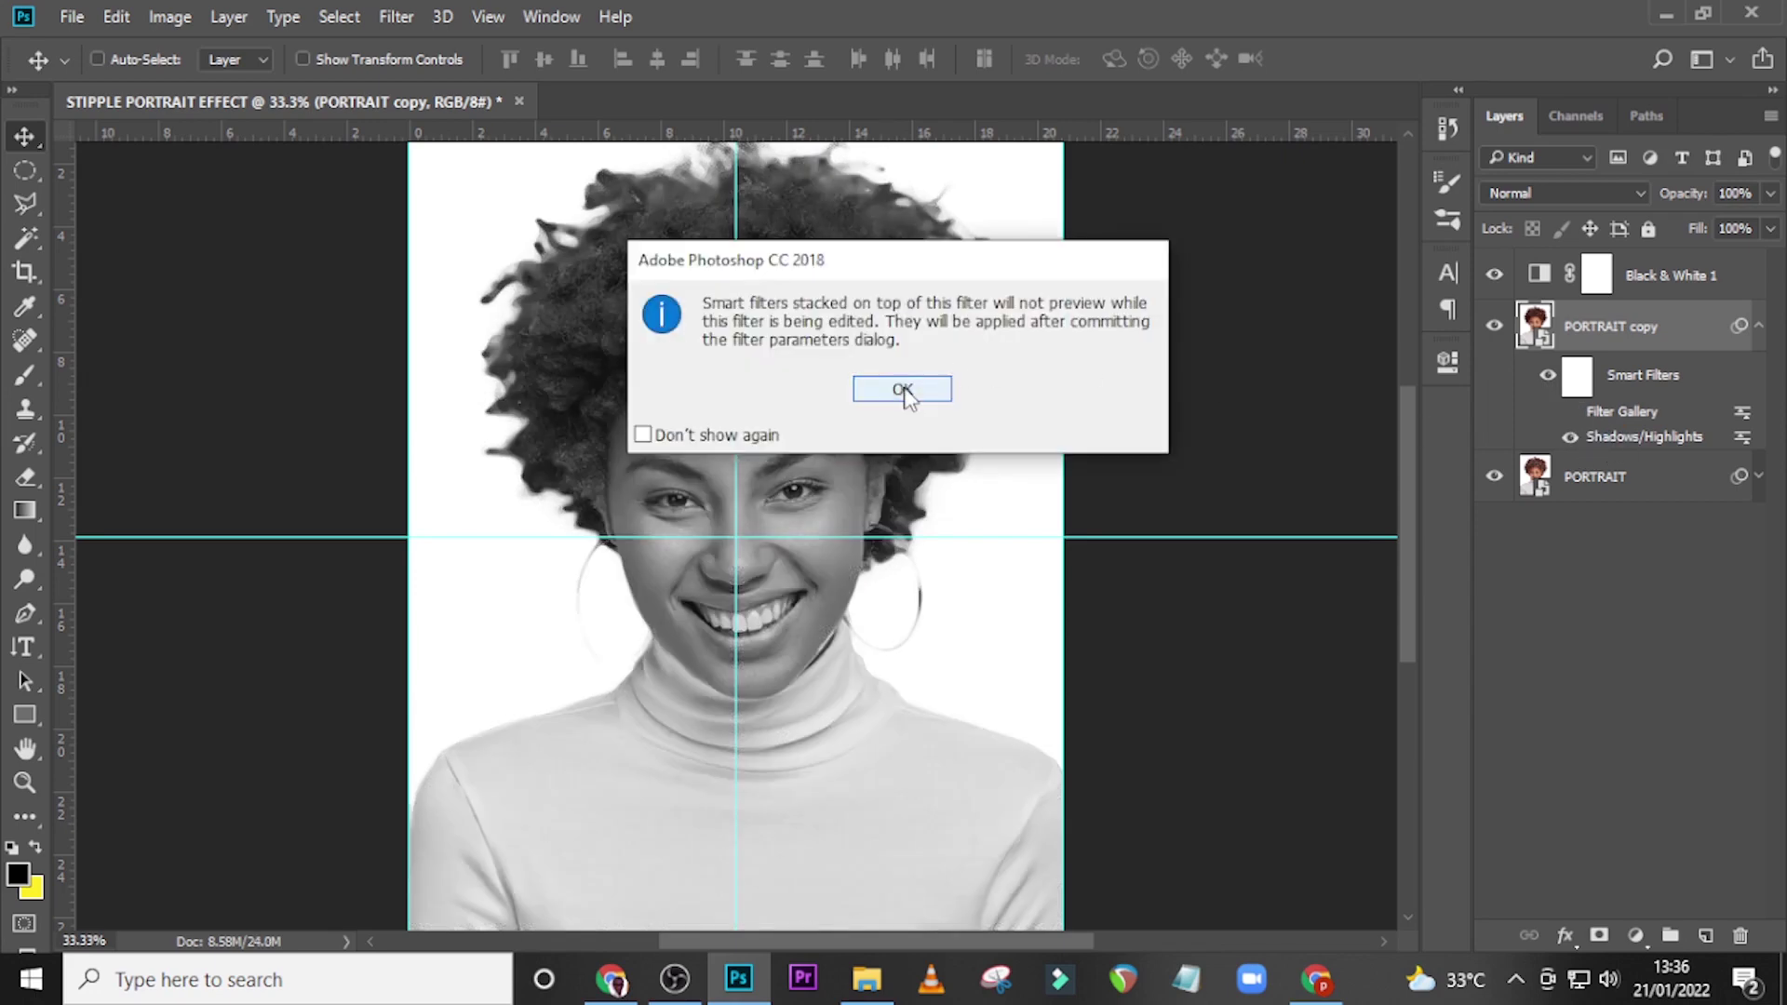
click(938, 385)
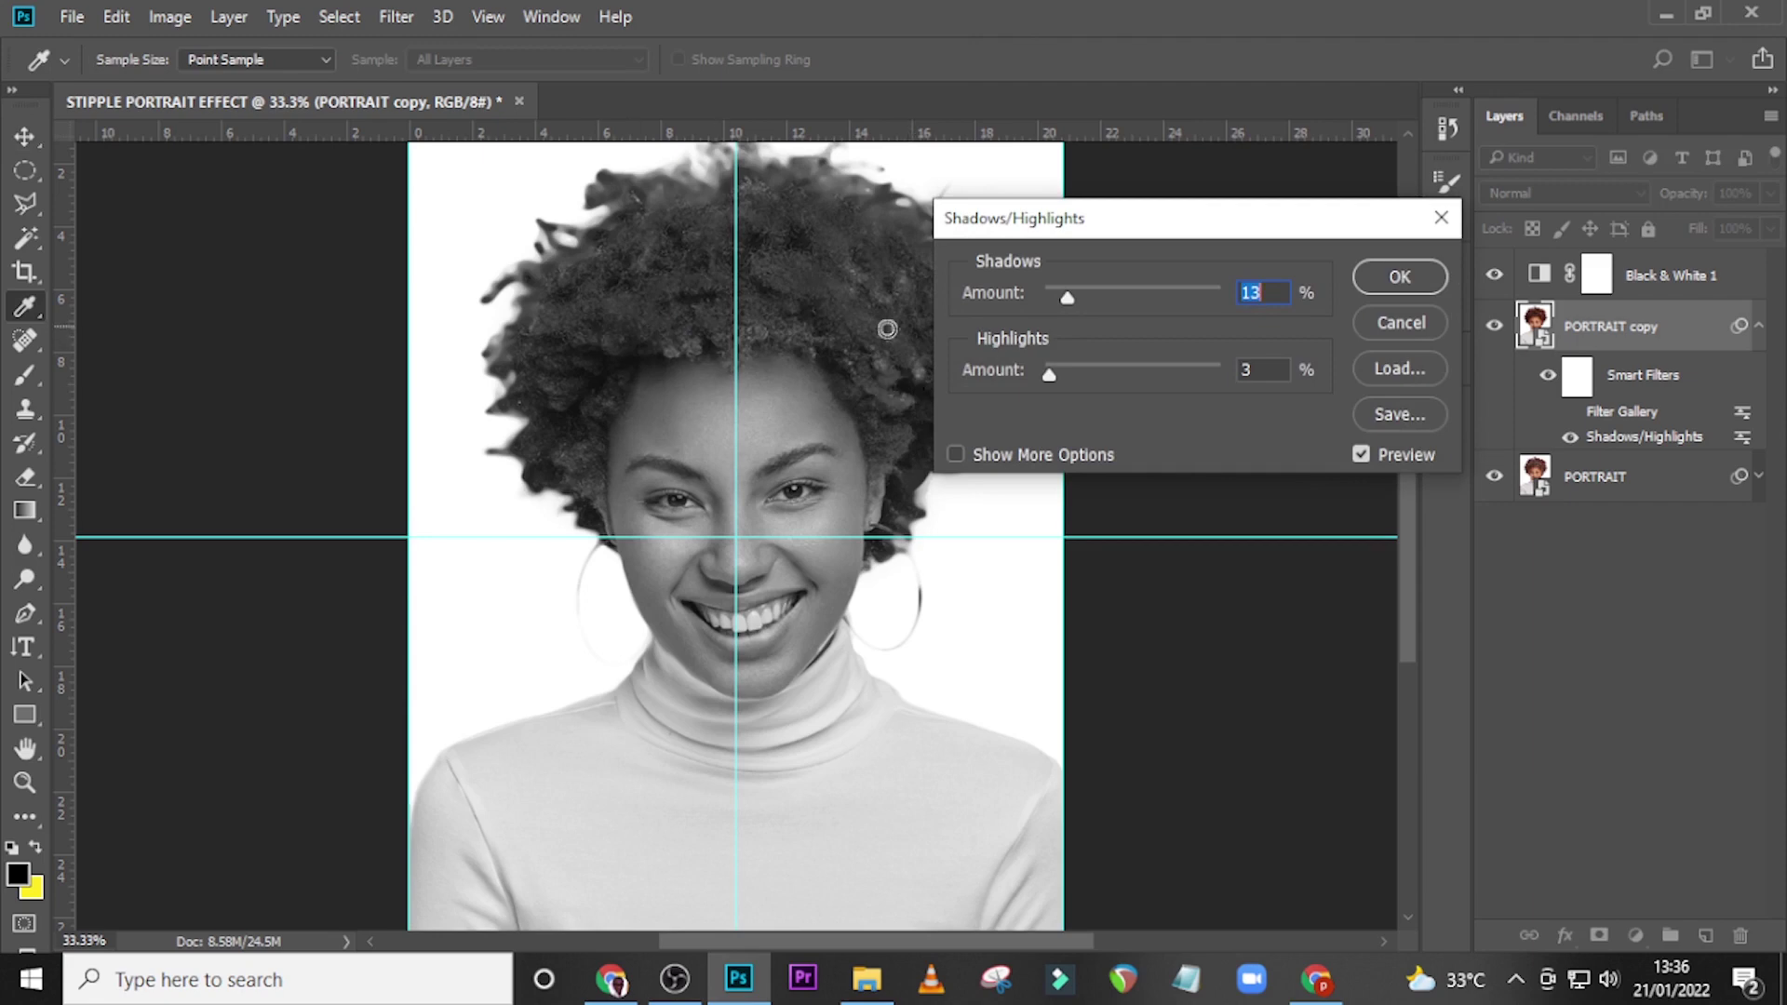
drag(1070, 293, 1134, 297)
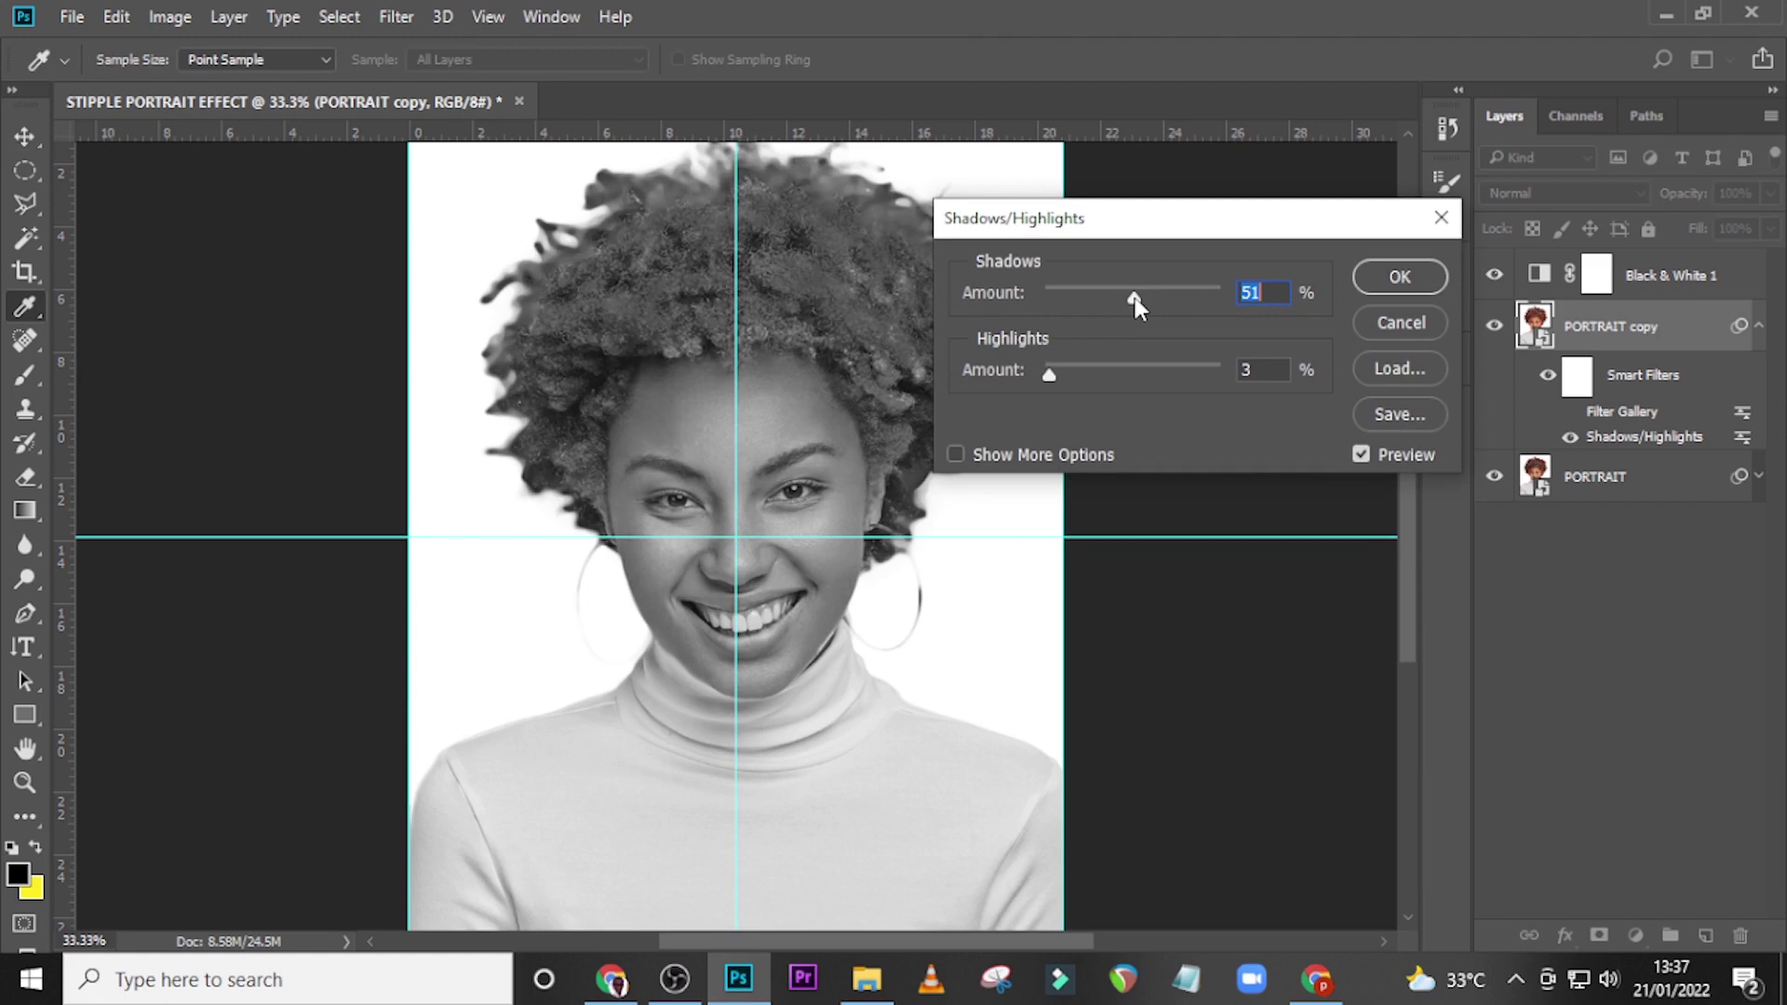
drag(1049, 373, 1043, 373)
drag(1134, 298, 1170, 307)
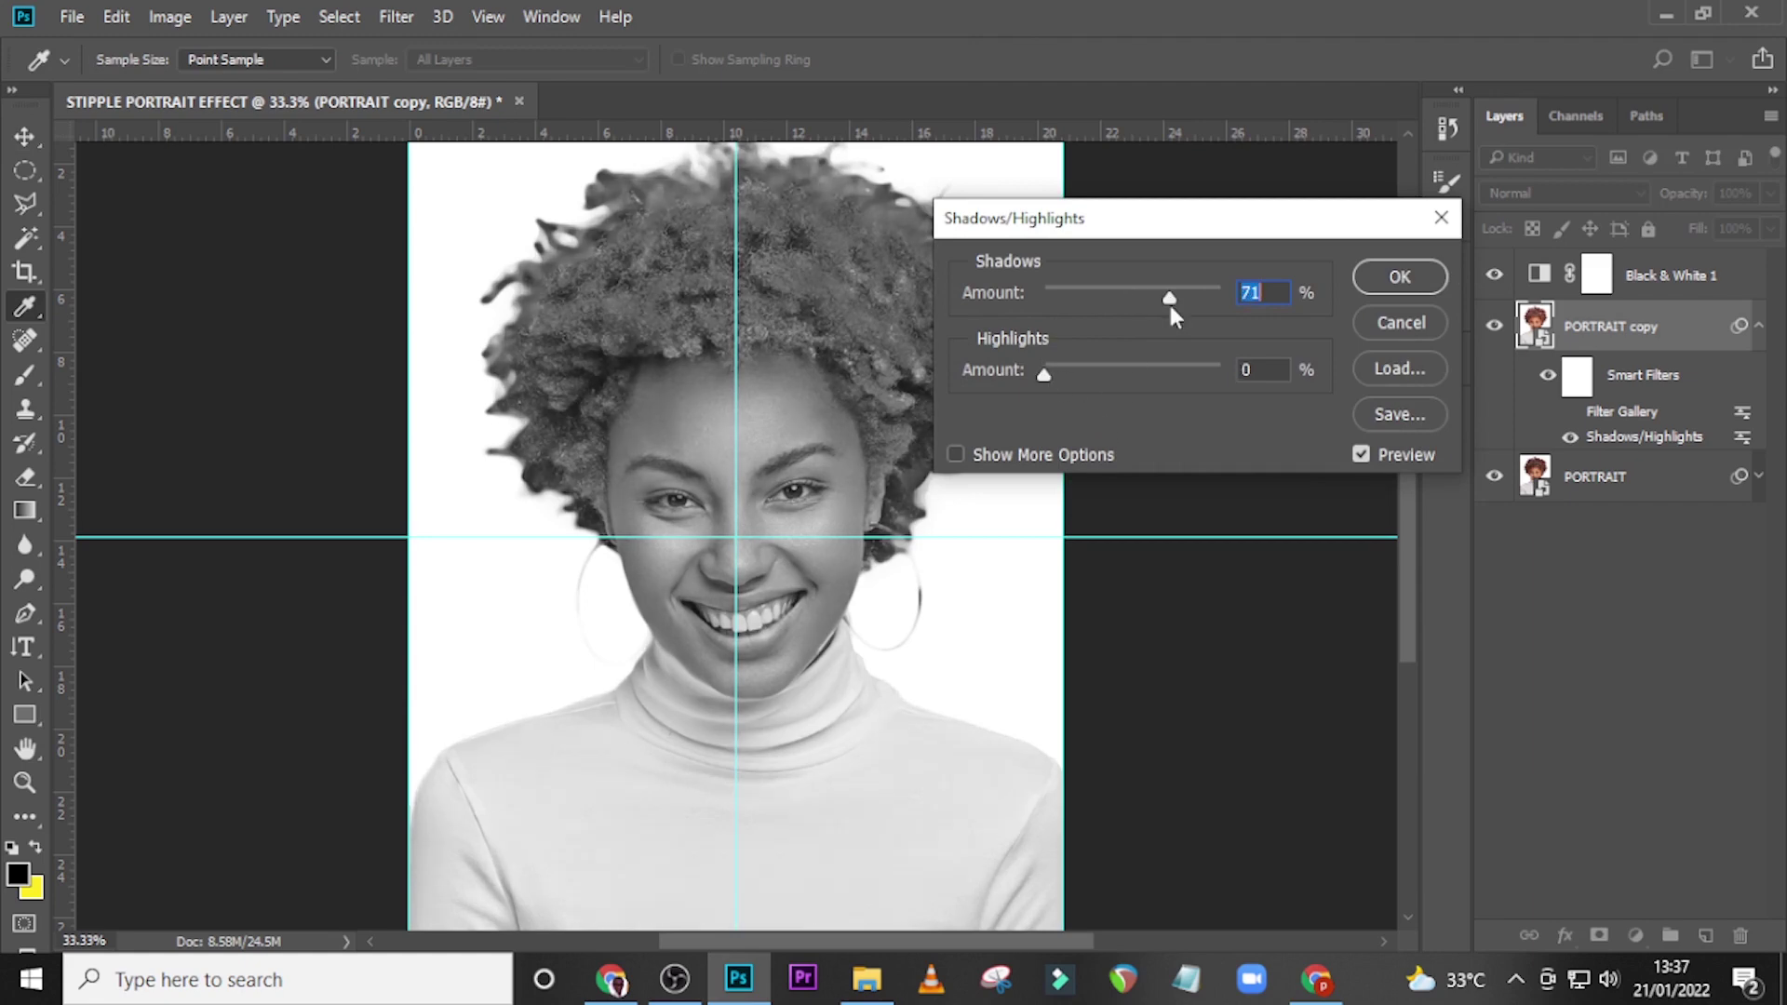
click(1397, 276)
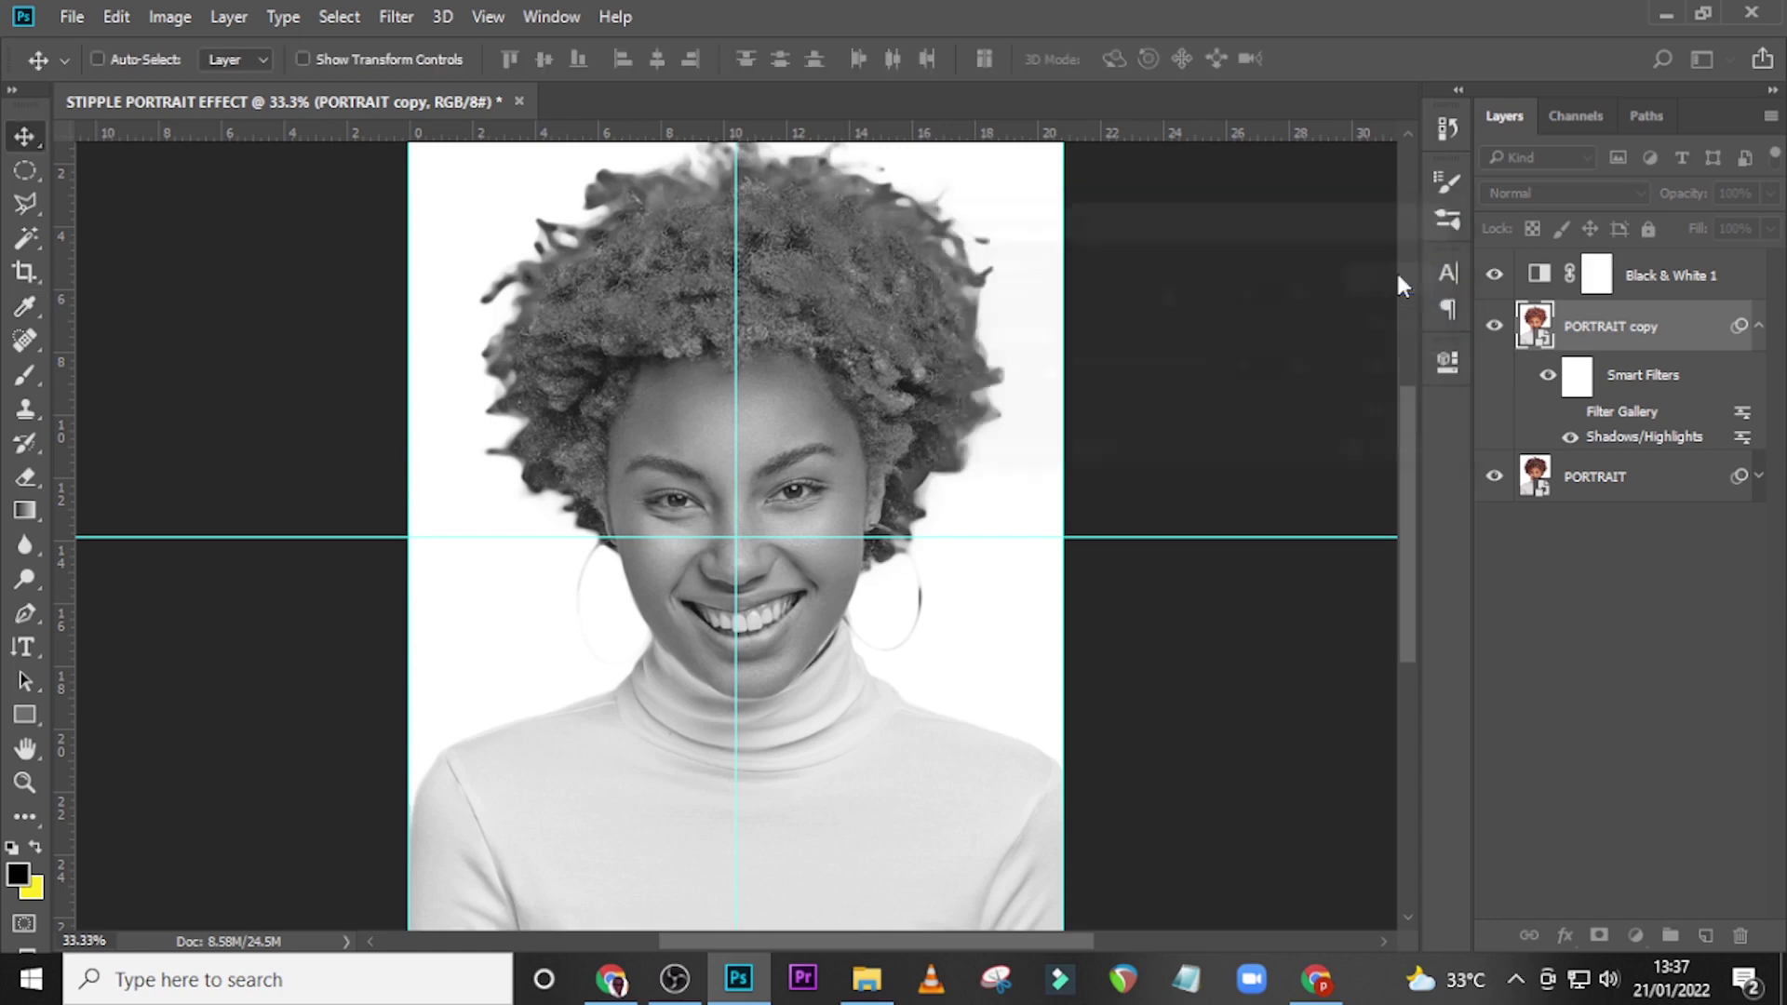
Set the PORTRAIT copy layer's blend mode to Darken.
click(1573, 194)
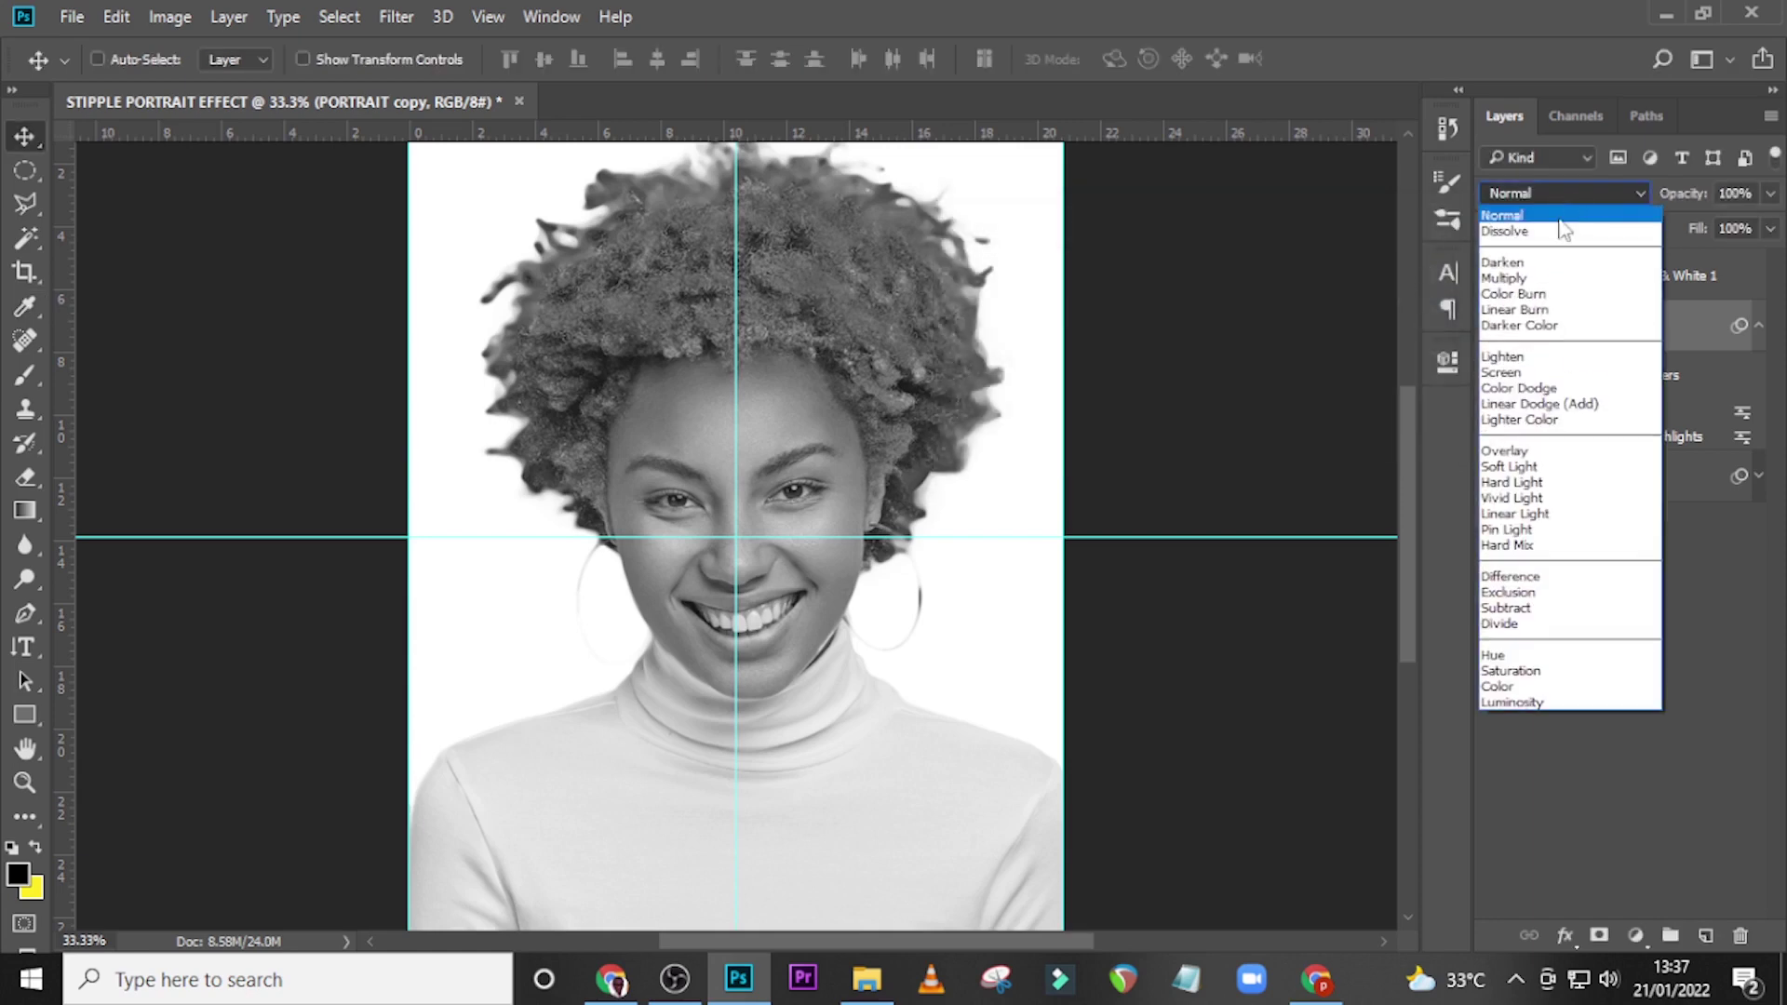
click(1514, 264)
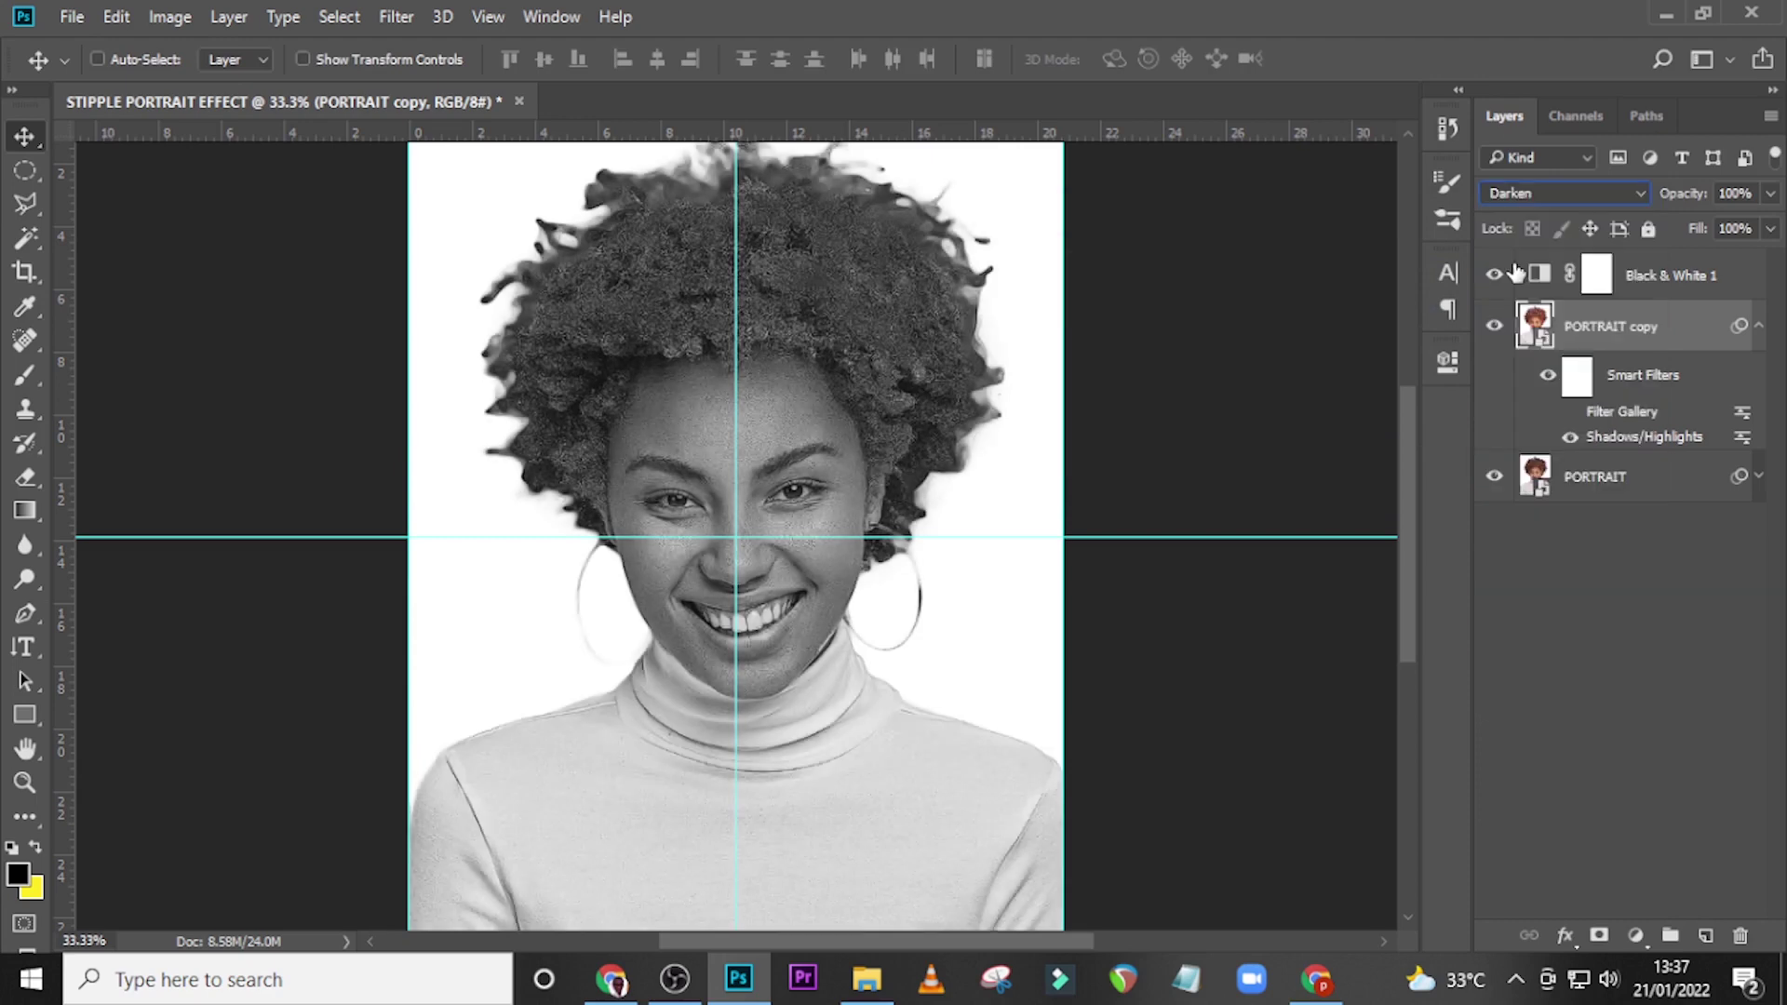
click(1757, 325)
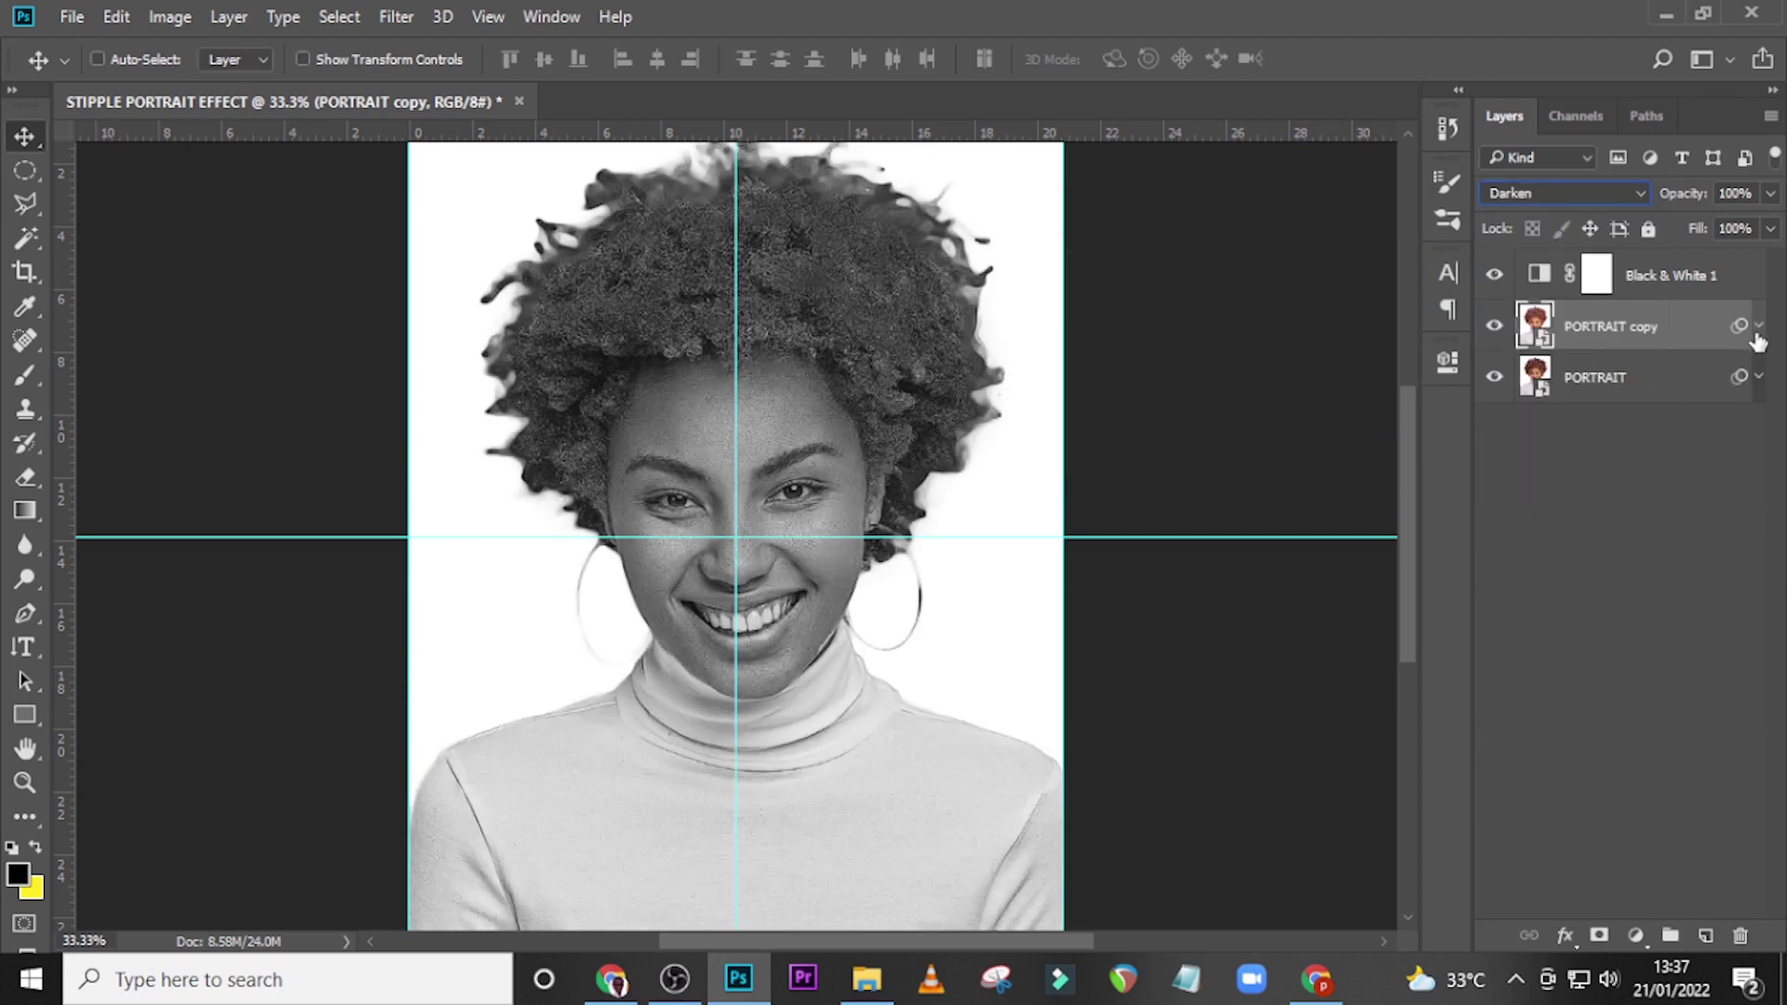
Add a Levels adjustment above Black & White 1 with input levels 0, 0.45, 131.
click(1666, 278)
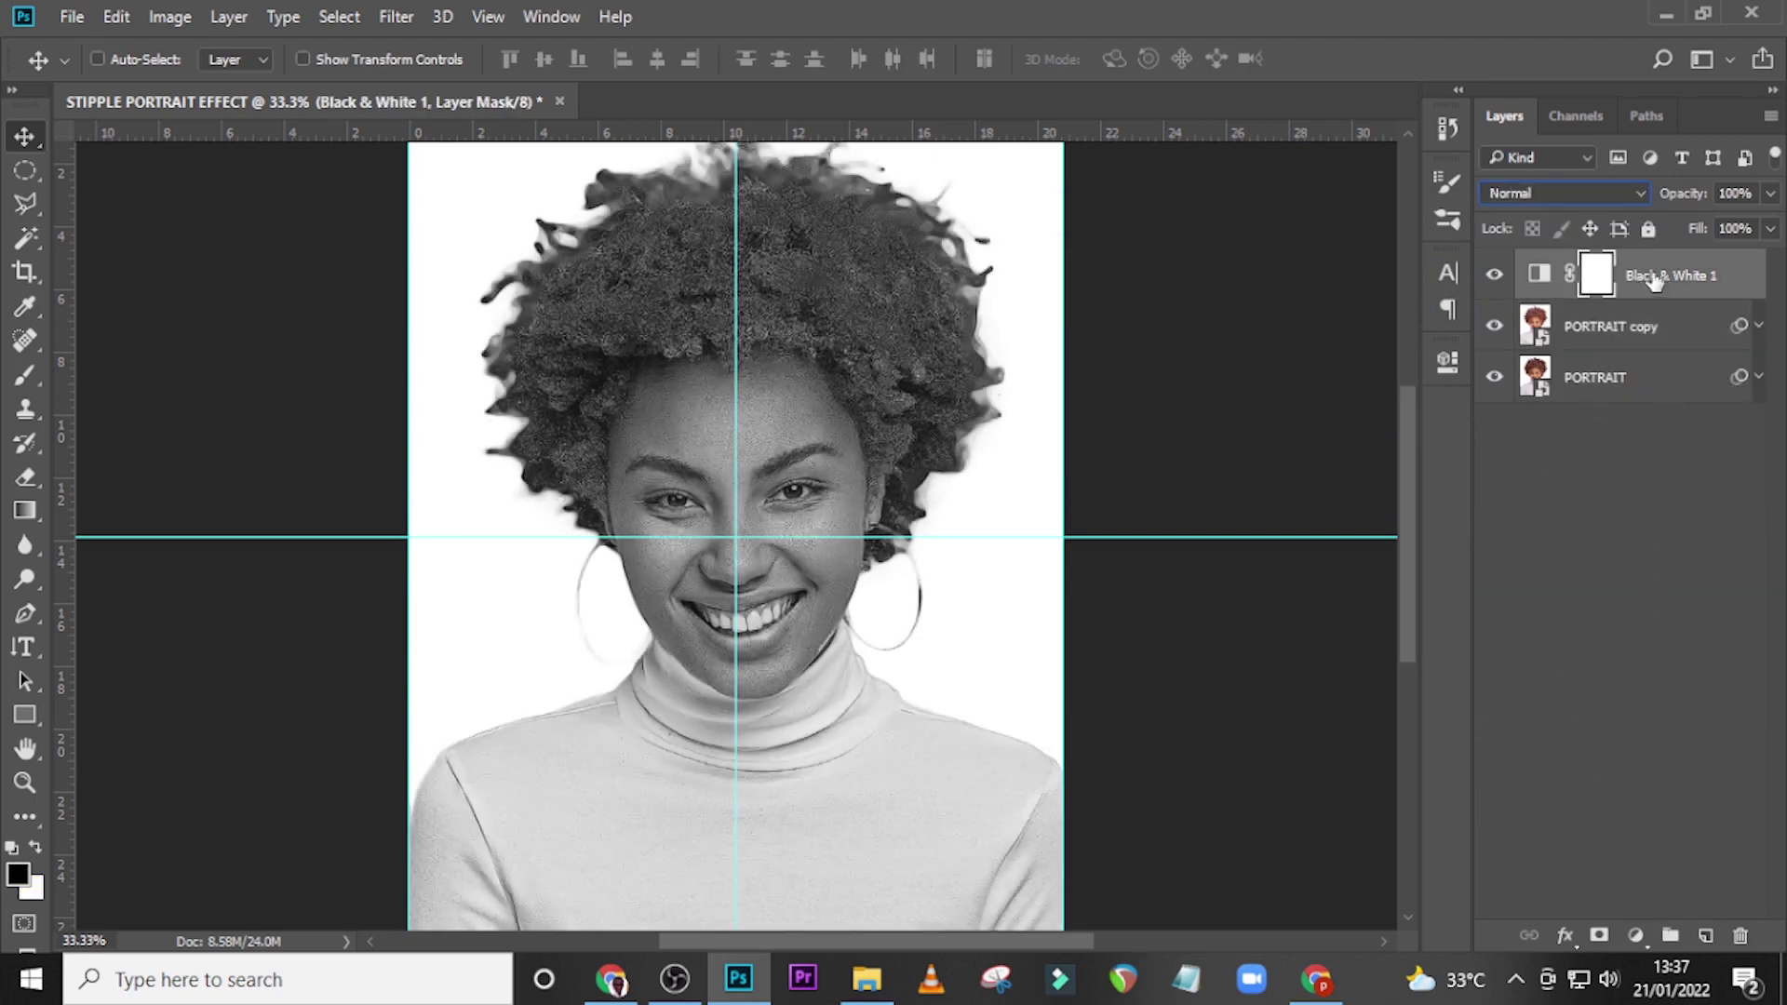
click(1634, 934)
click(1592, 495)
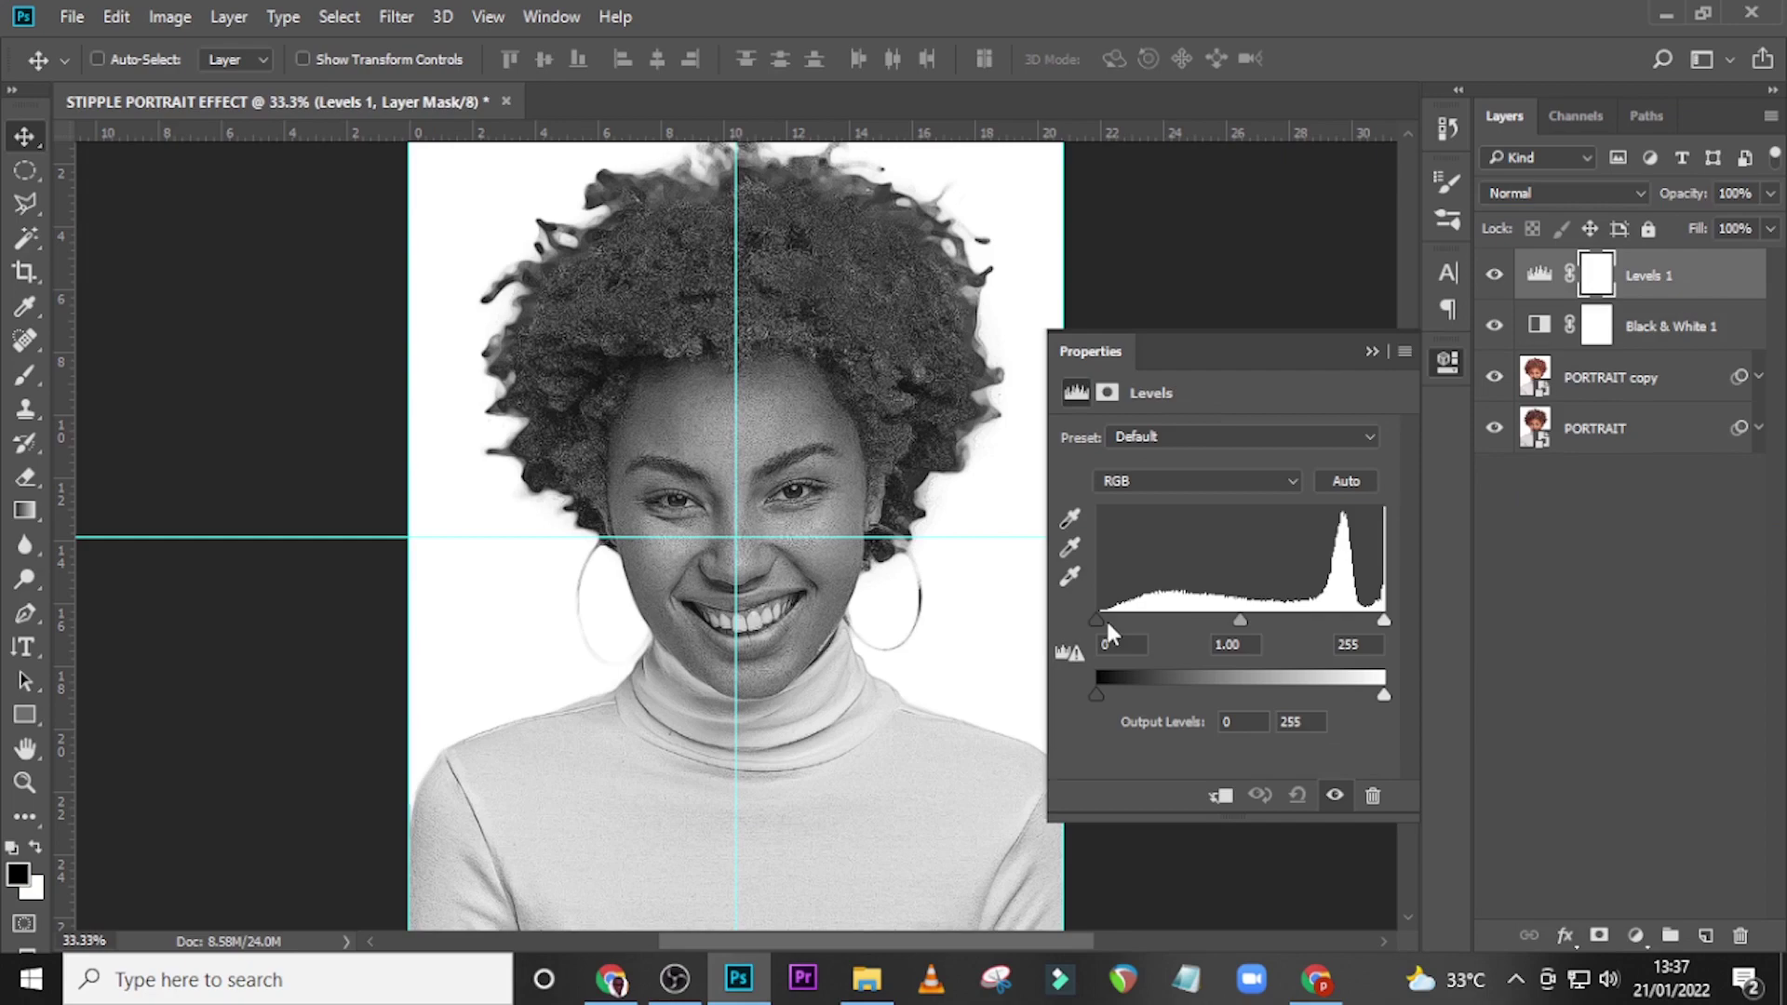
mouse_move(1239, 616)
mouse_down()
mouse_move(1317, 622)
mouse_move(1221, 612)
mouse_move(1243, 623)
mouse_up()
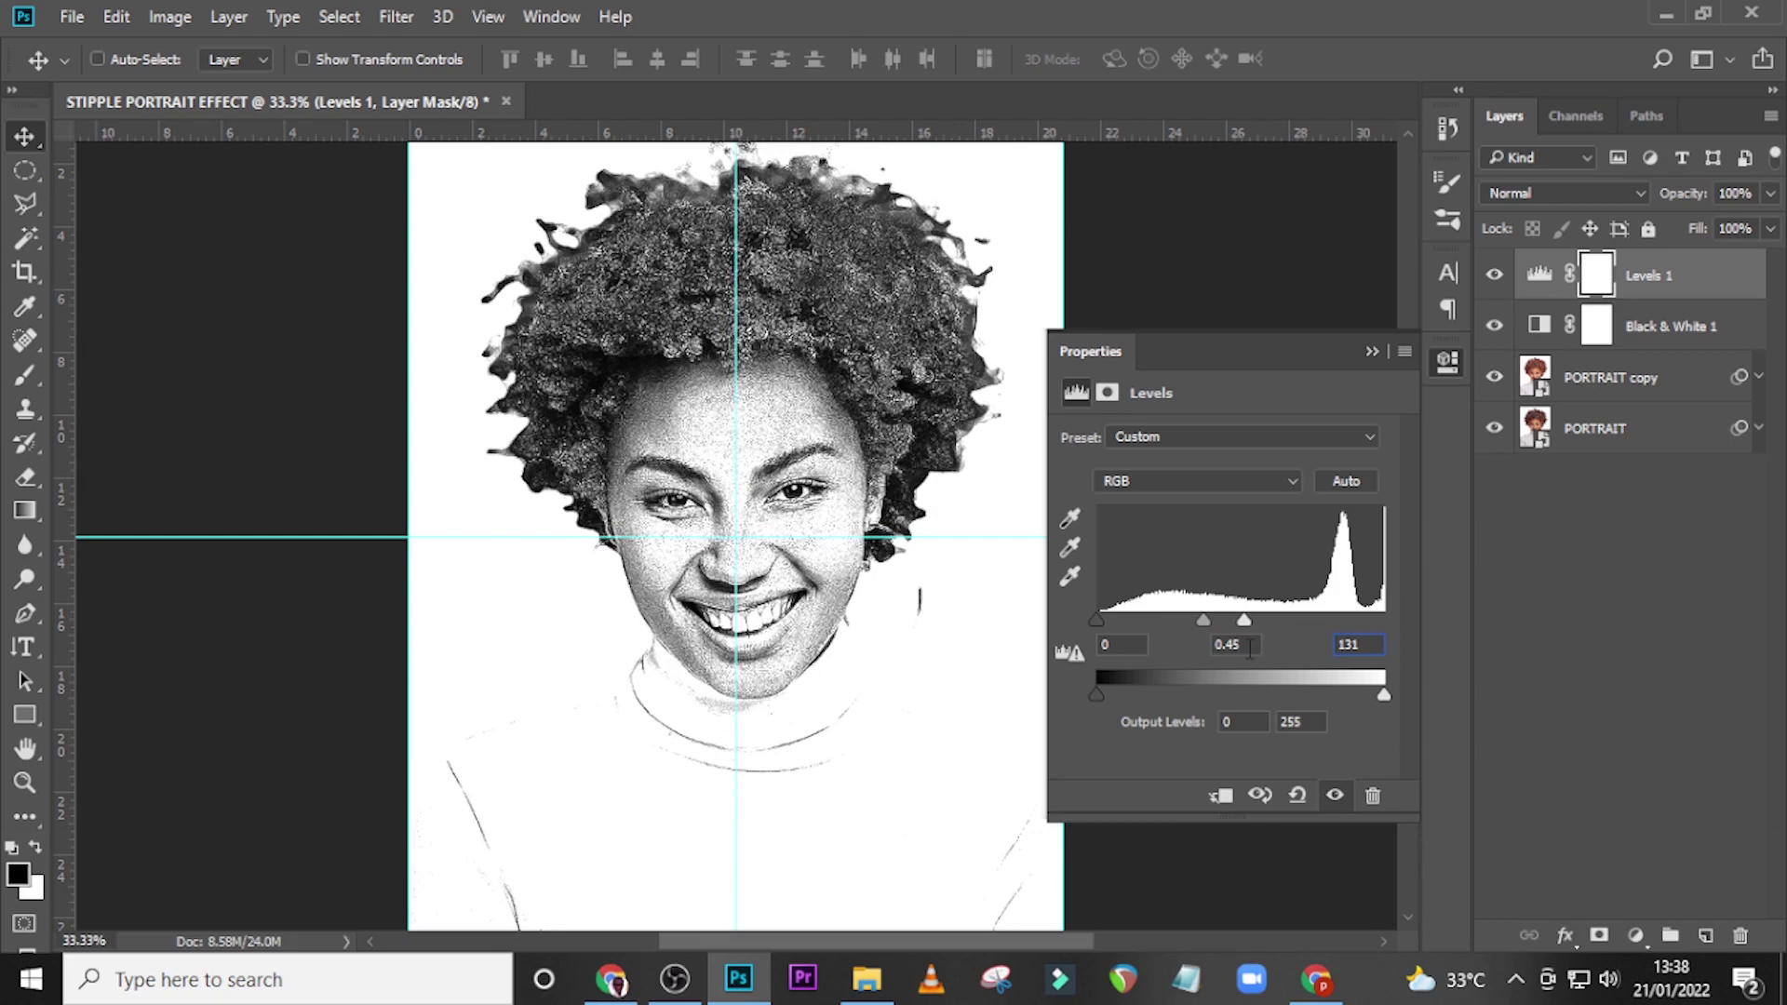
drag(1227, 645, 1214, 645)
Stamp all visible layers onto a new Layer 1 above Levels 1 with Ctrl+Shift+Alt+E.
click(1370, 350)
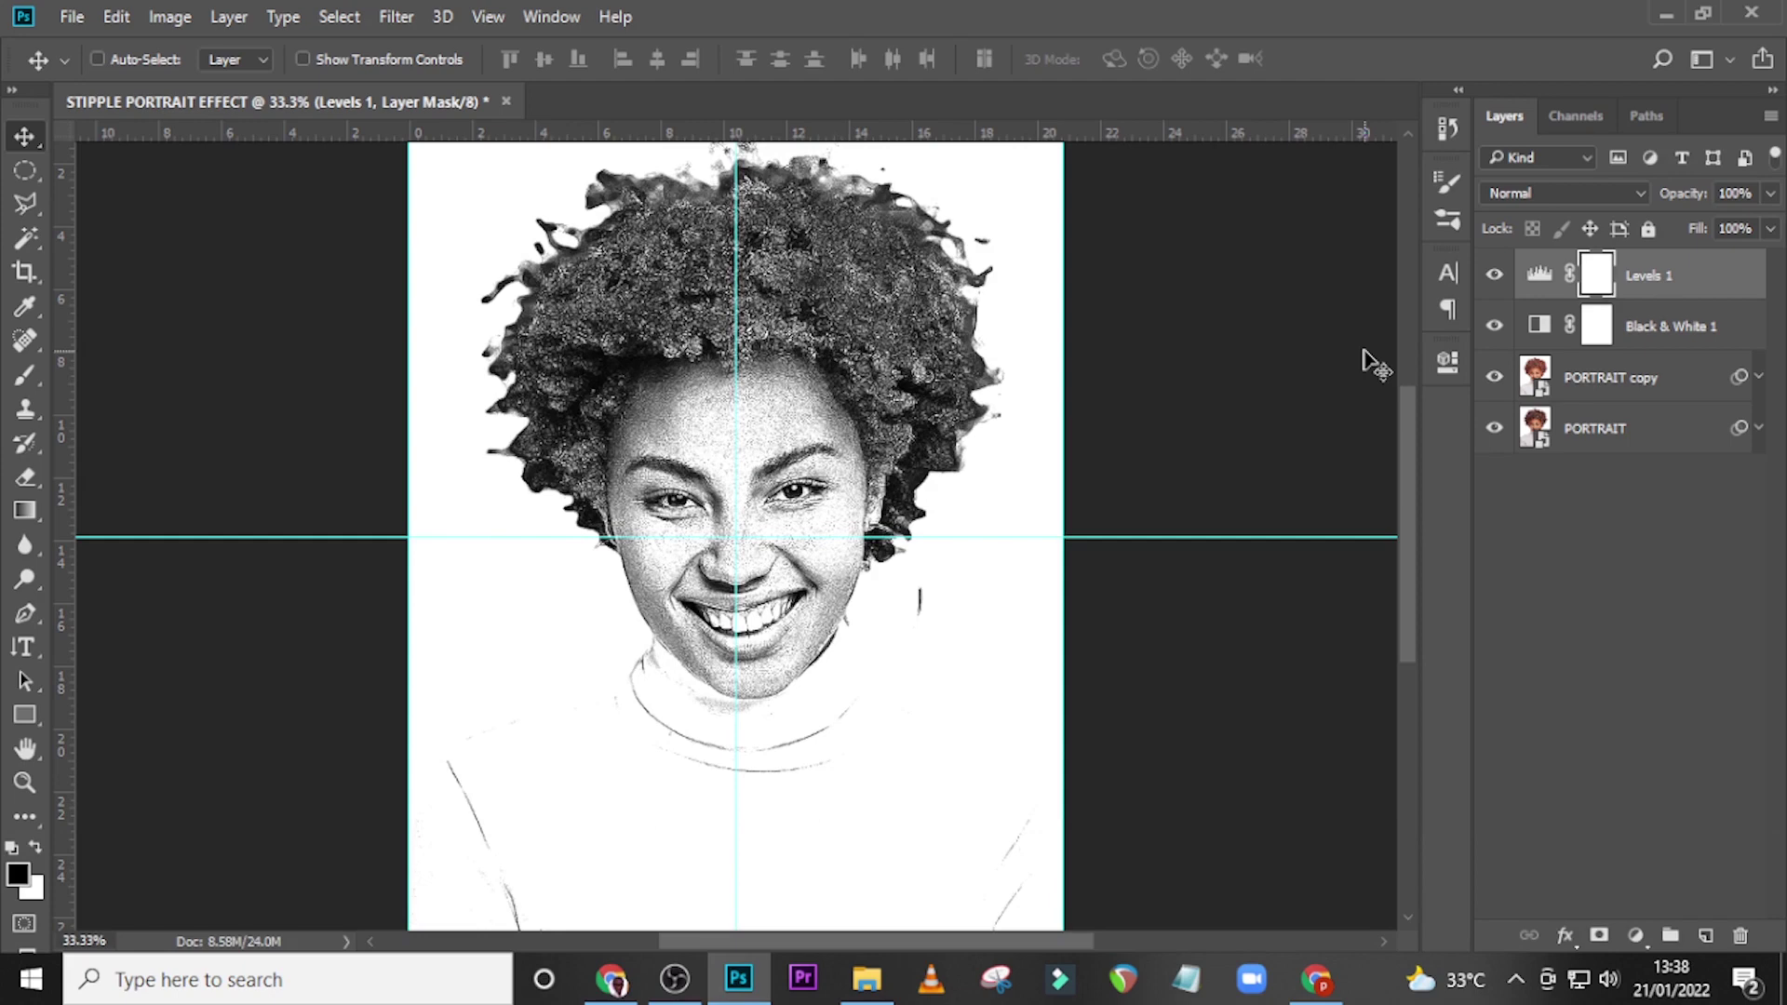
click(1665, 281)
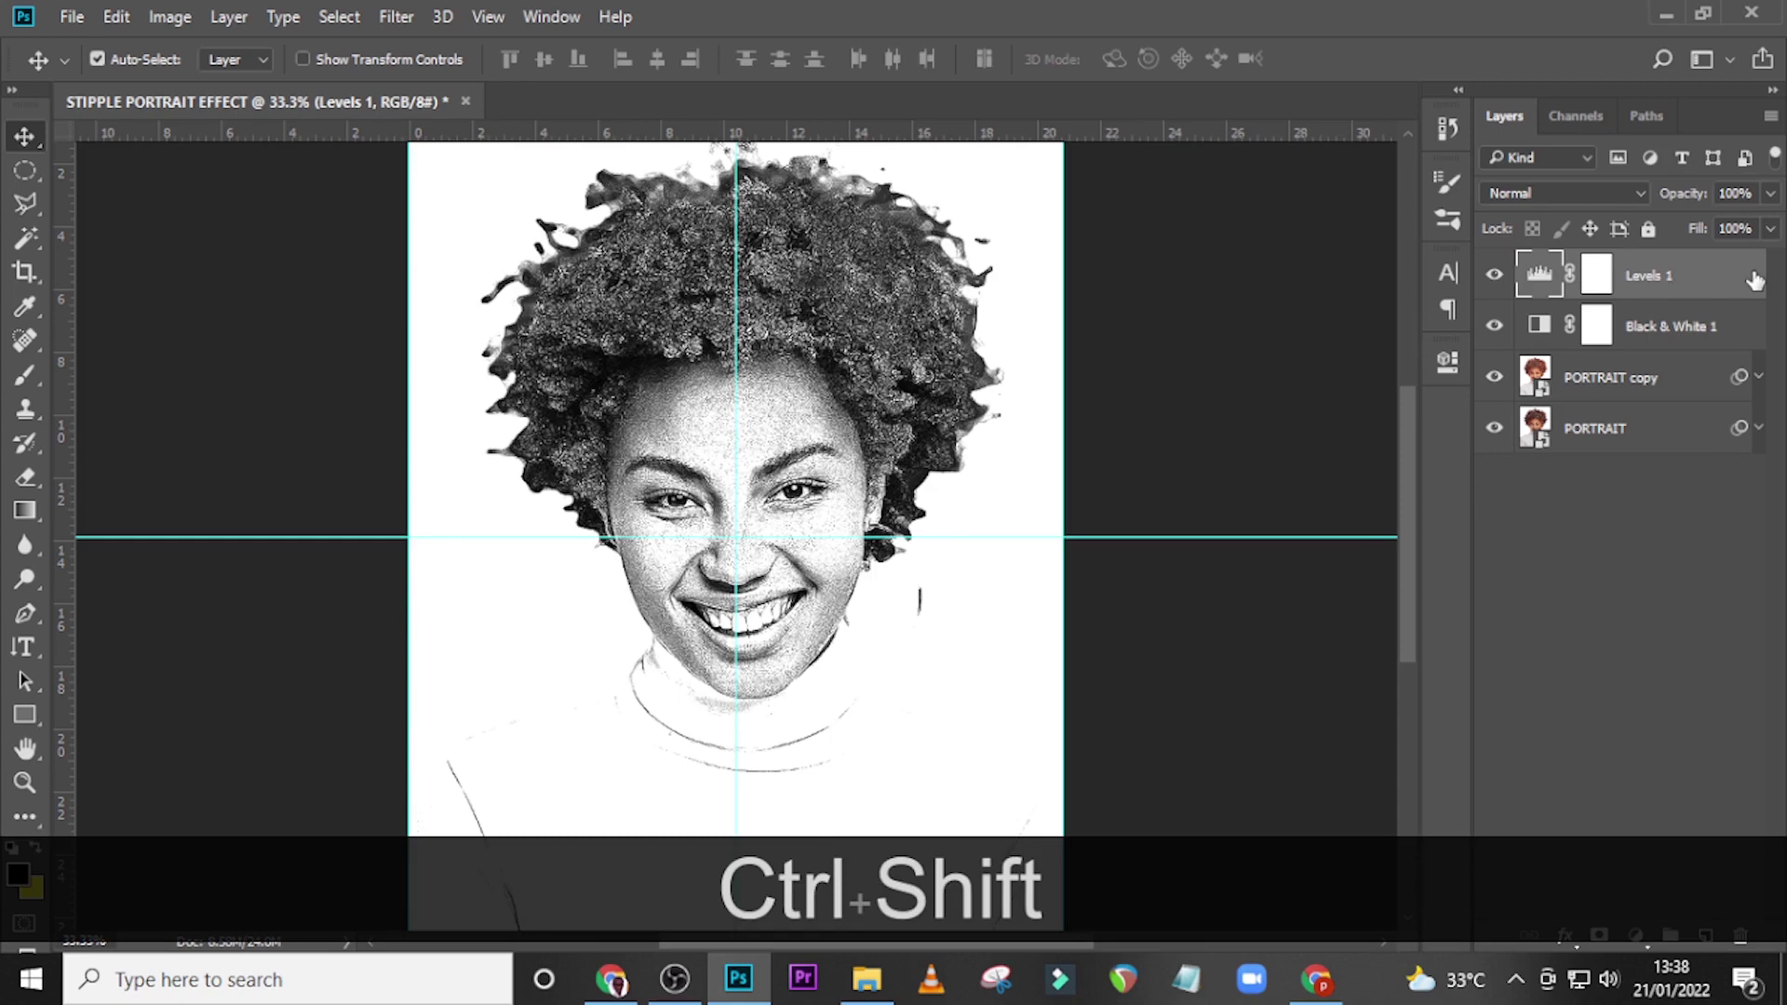
key(ctrl+shift+alt+e)
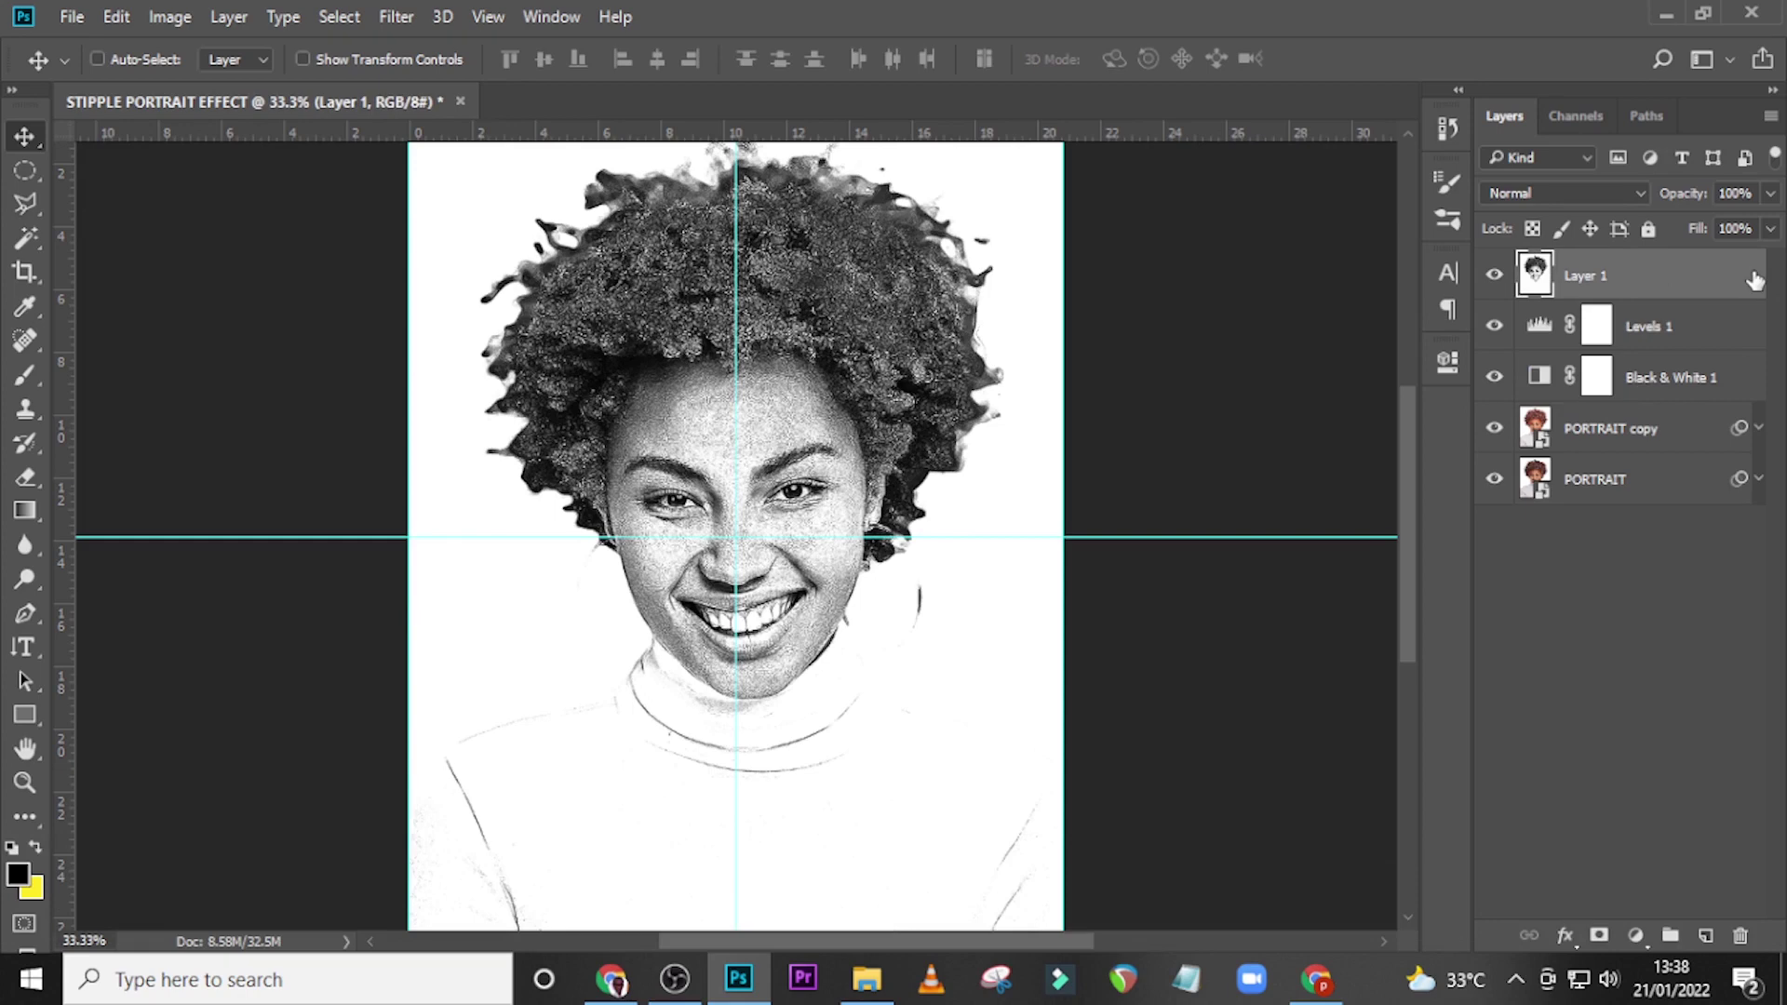
Rename the merged Layer 1 to EFFECT.
double_click(1586, 276)
text(EFFECT)
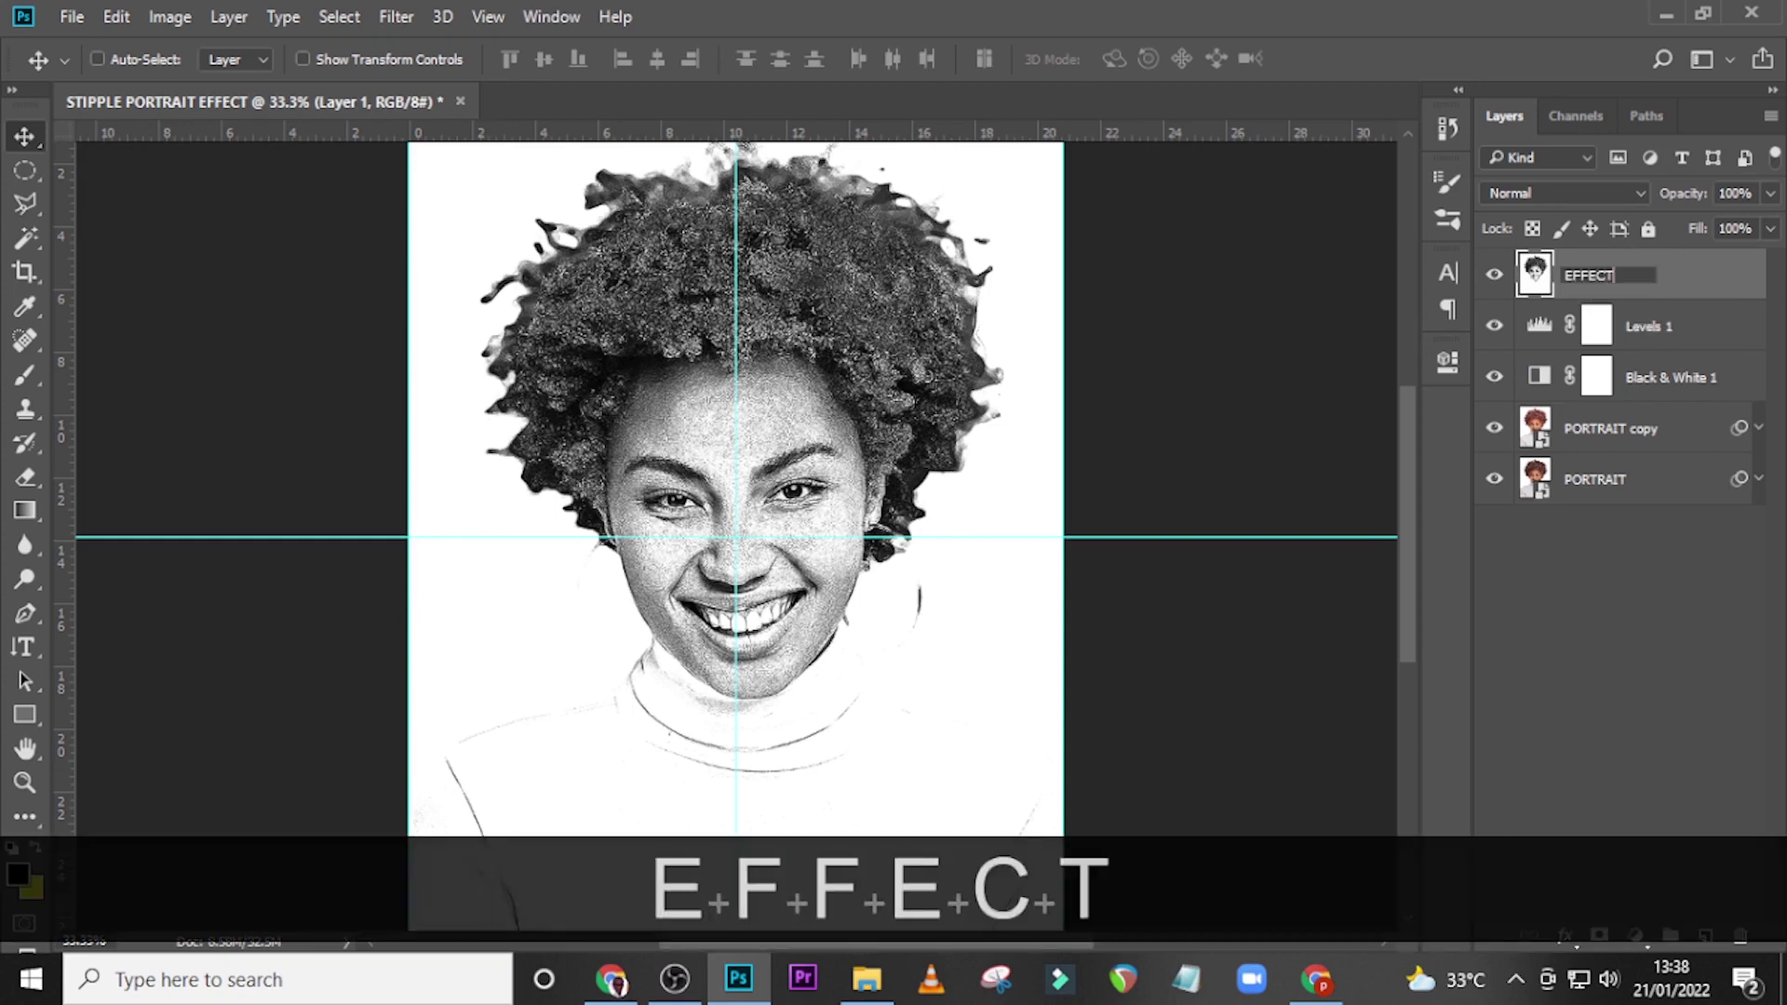
key(Return)
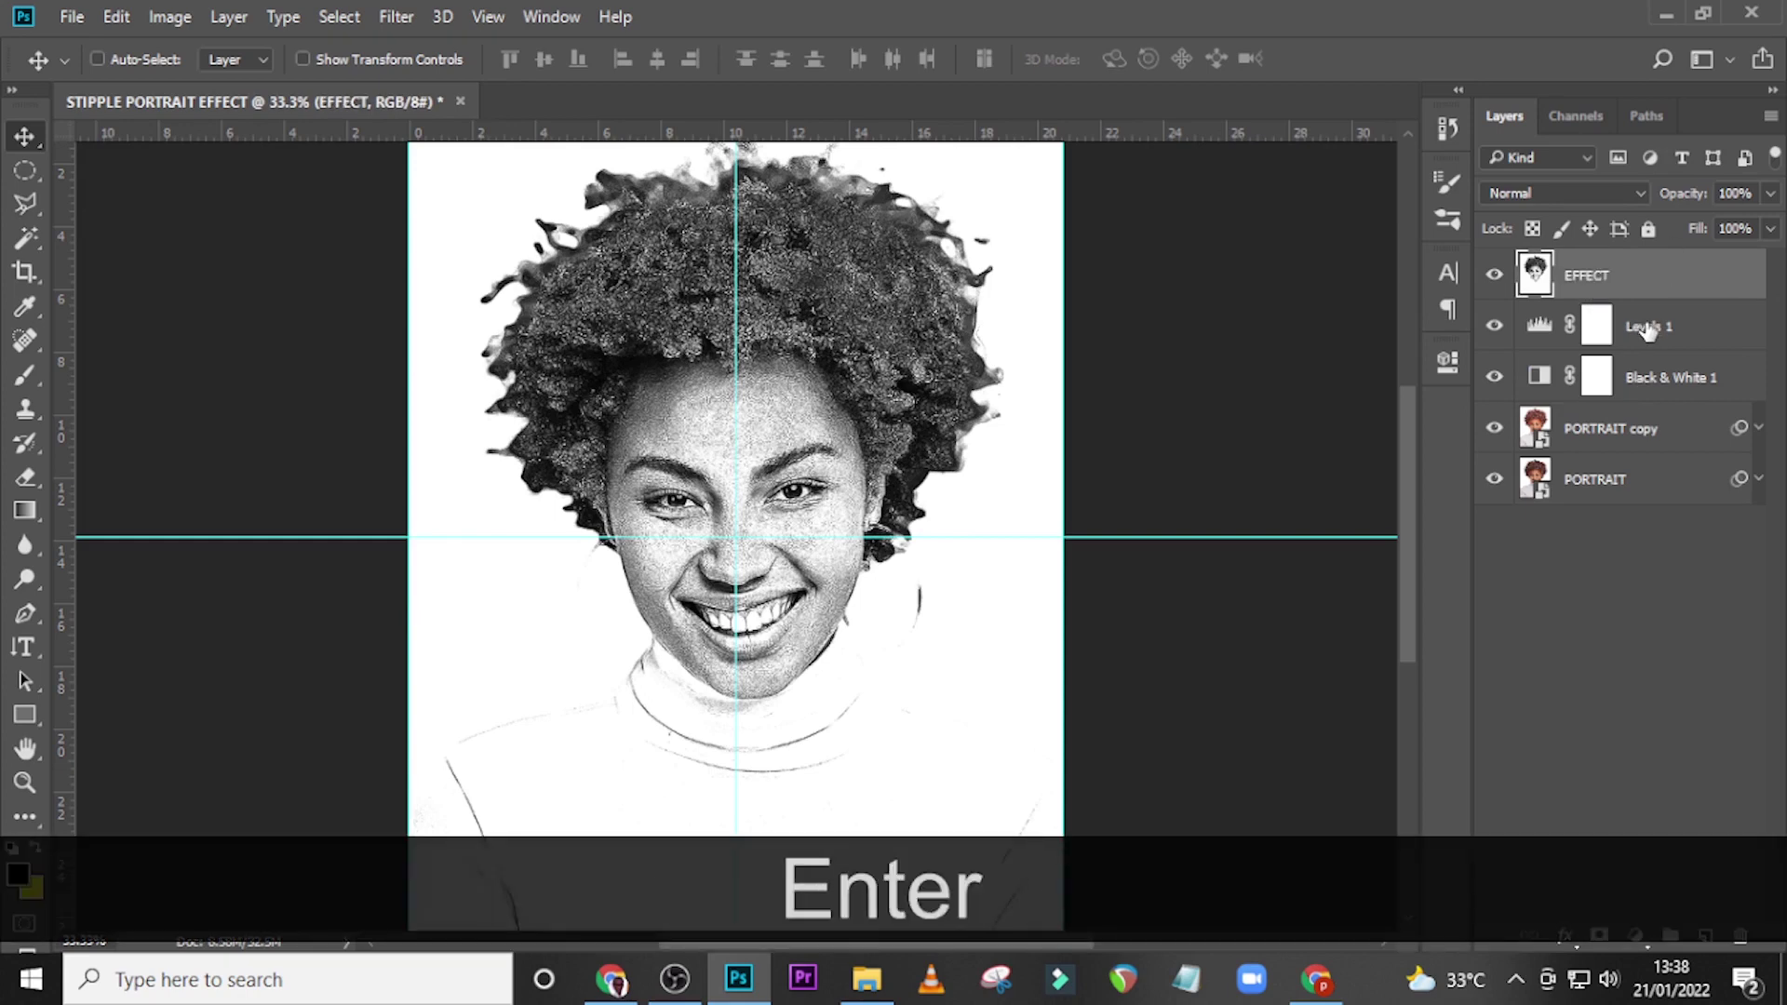
Duplicate the EFFECT layer into a new document named PORTRAIT EFFECT.
right_click(1681, 290)
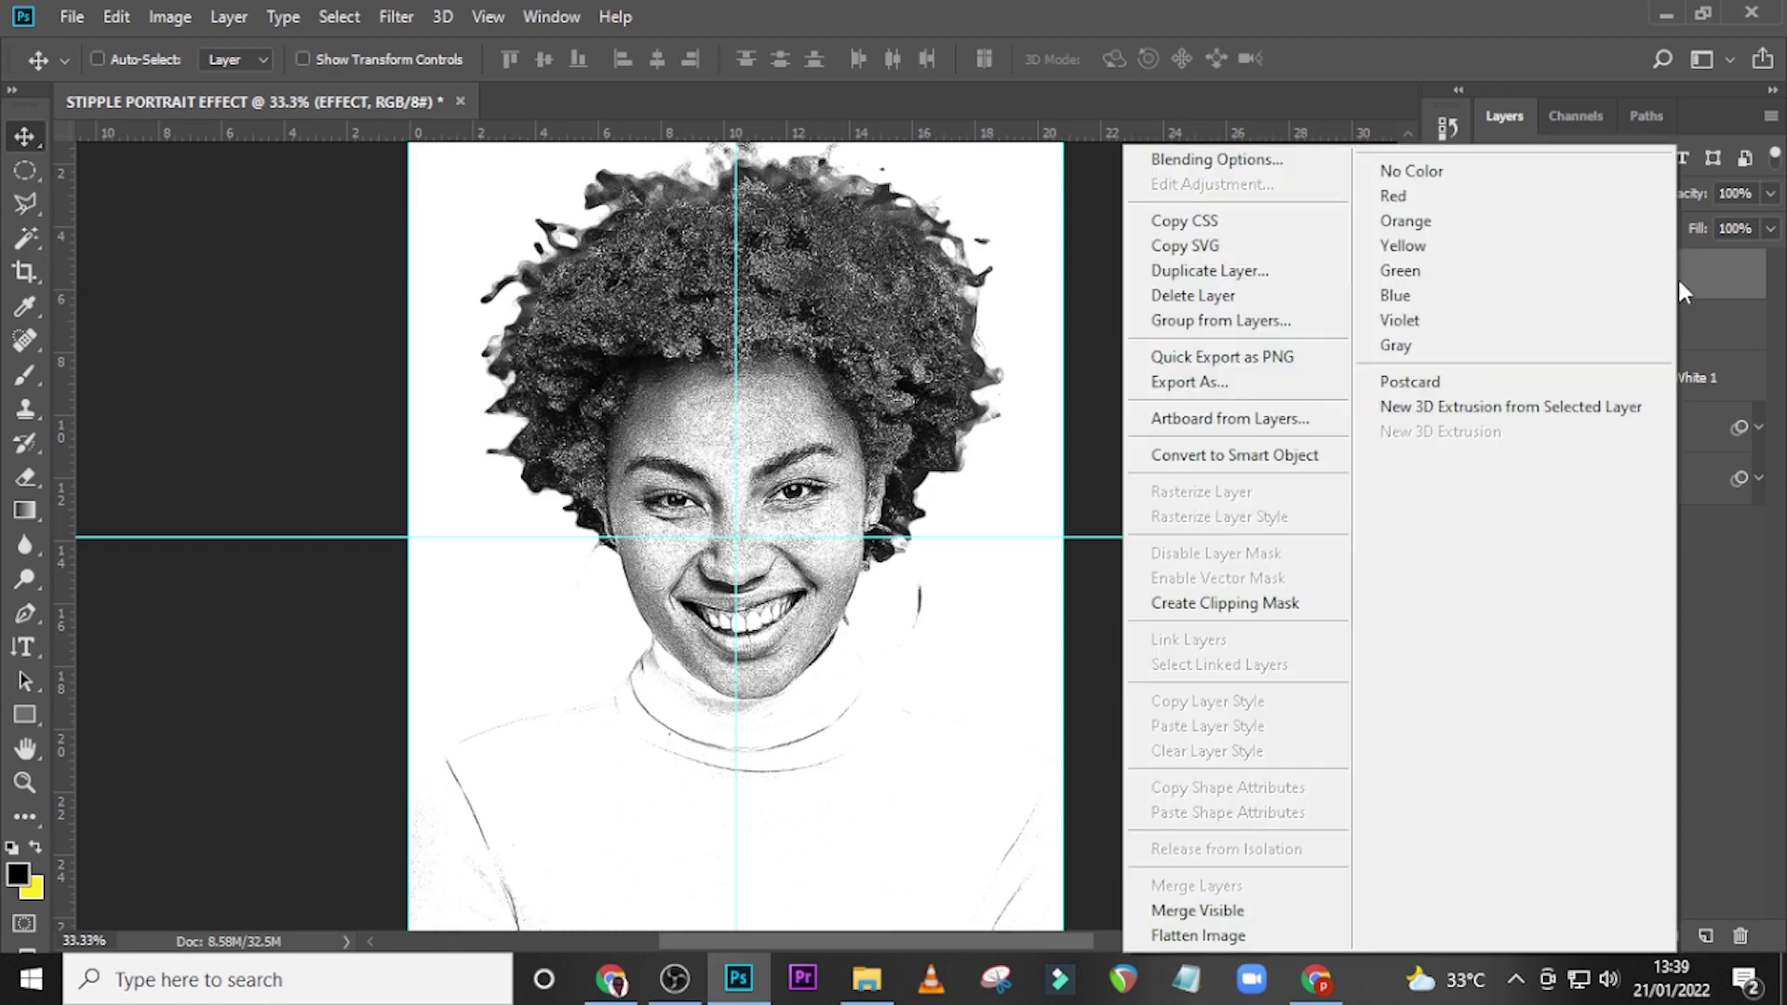
click(1238, 276)
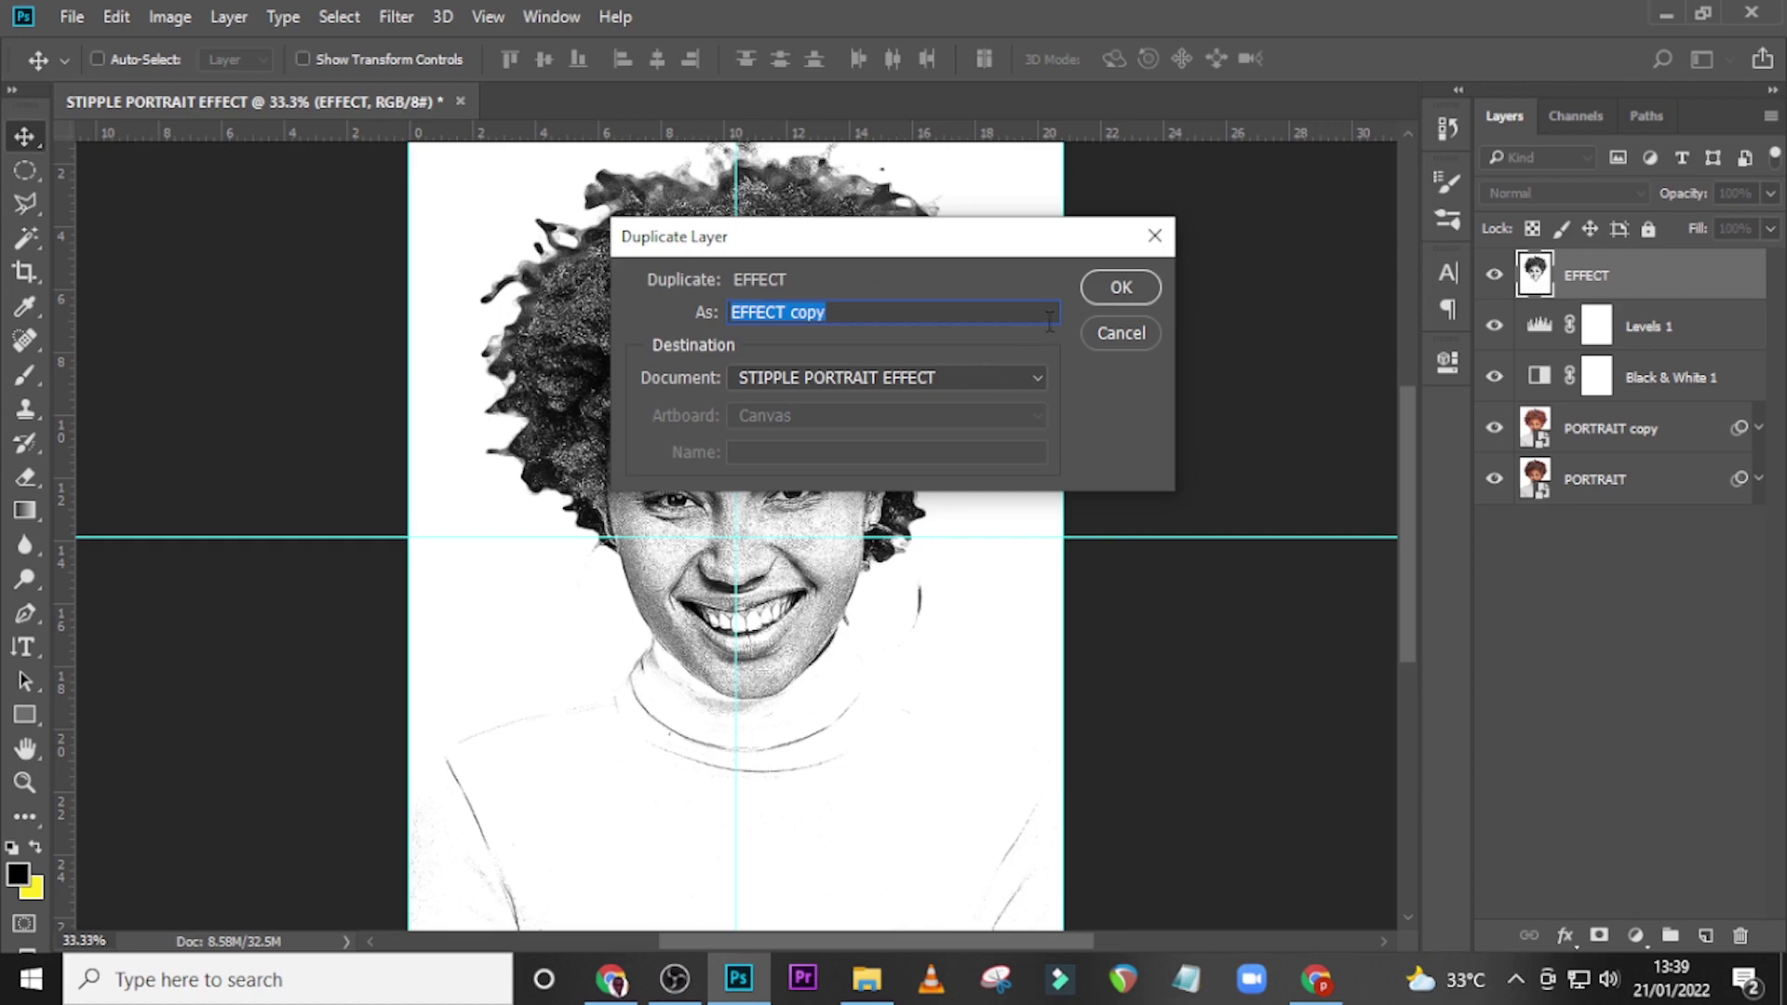
click(981, 374)
click(934, 415)
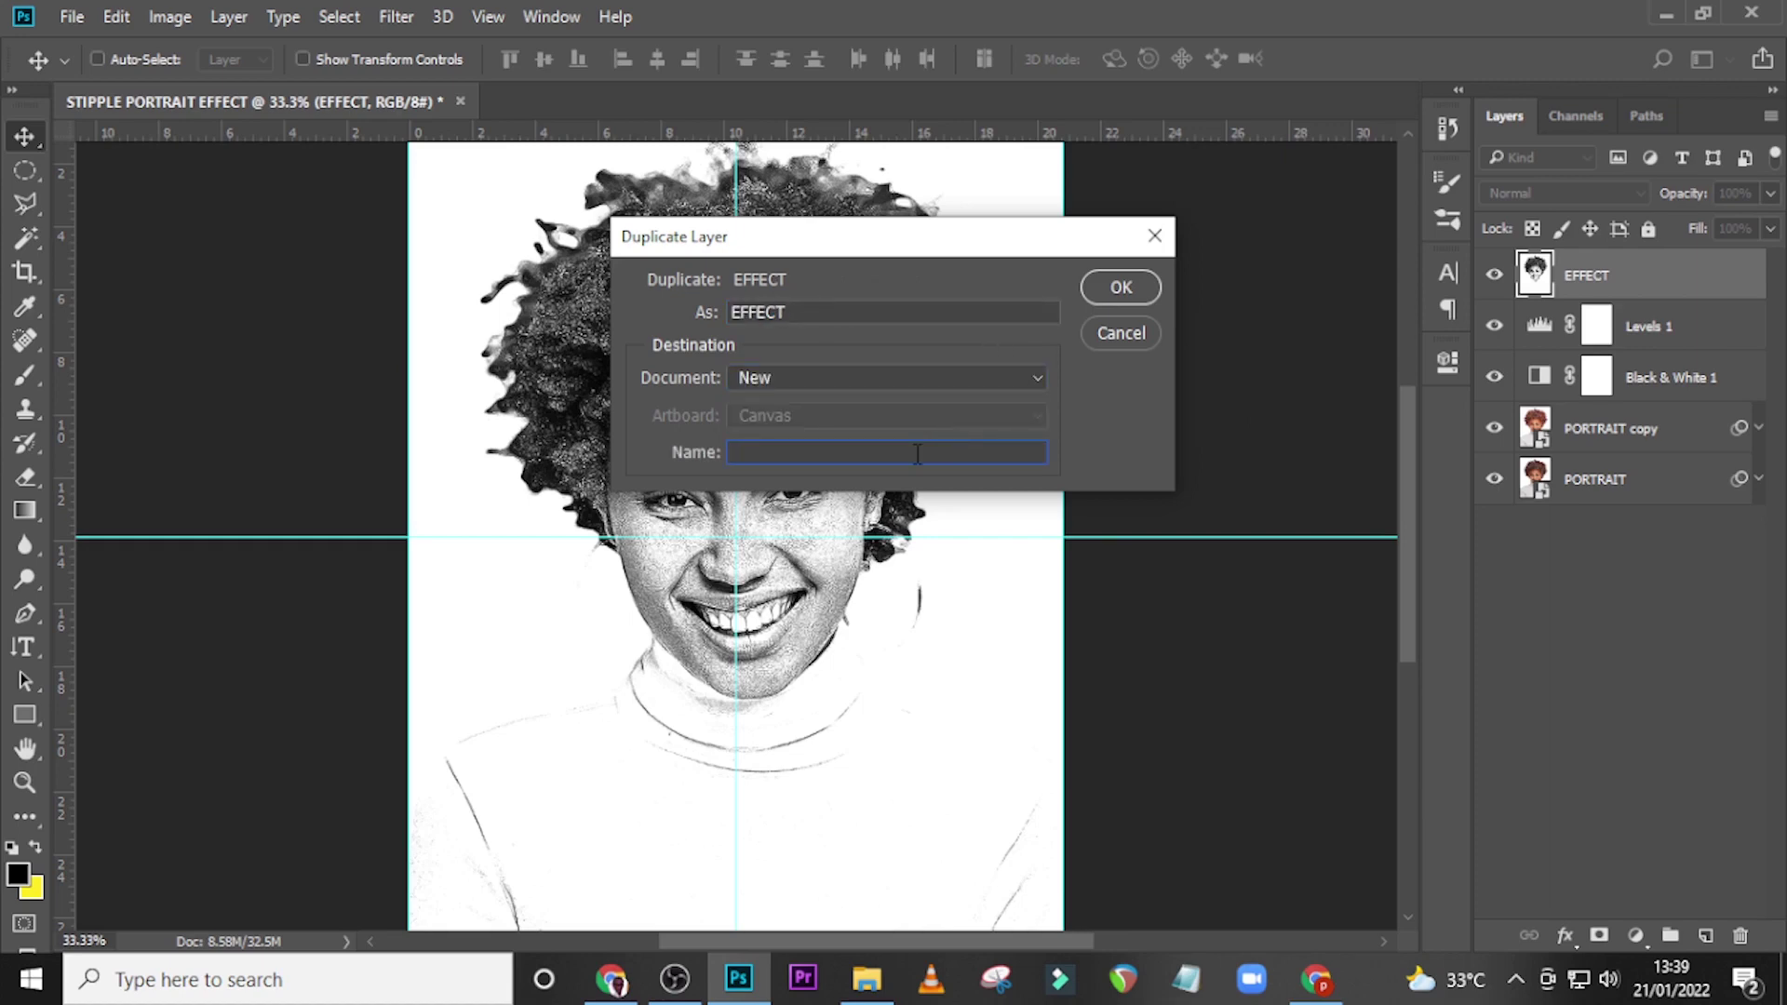
text(PORTRA)
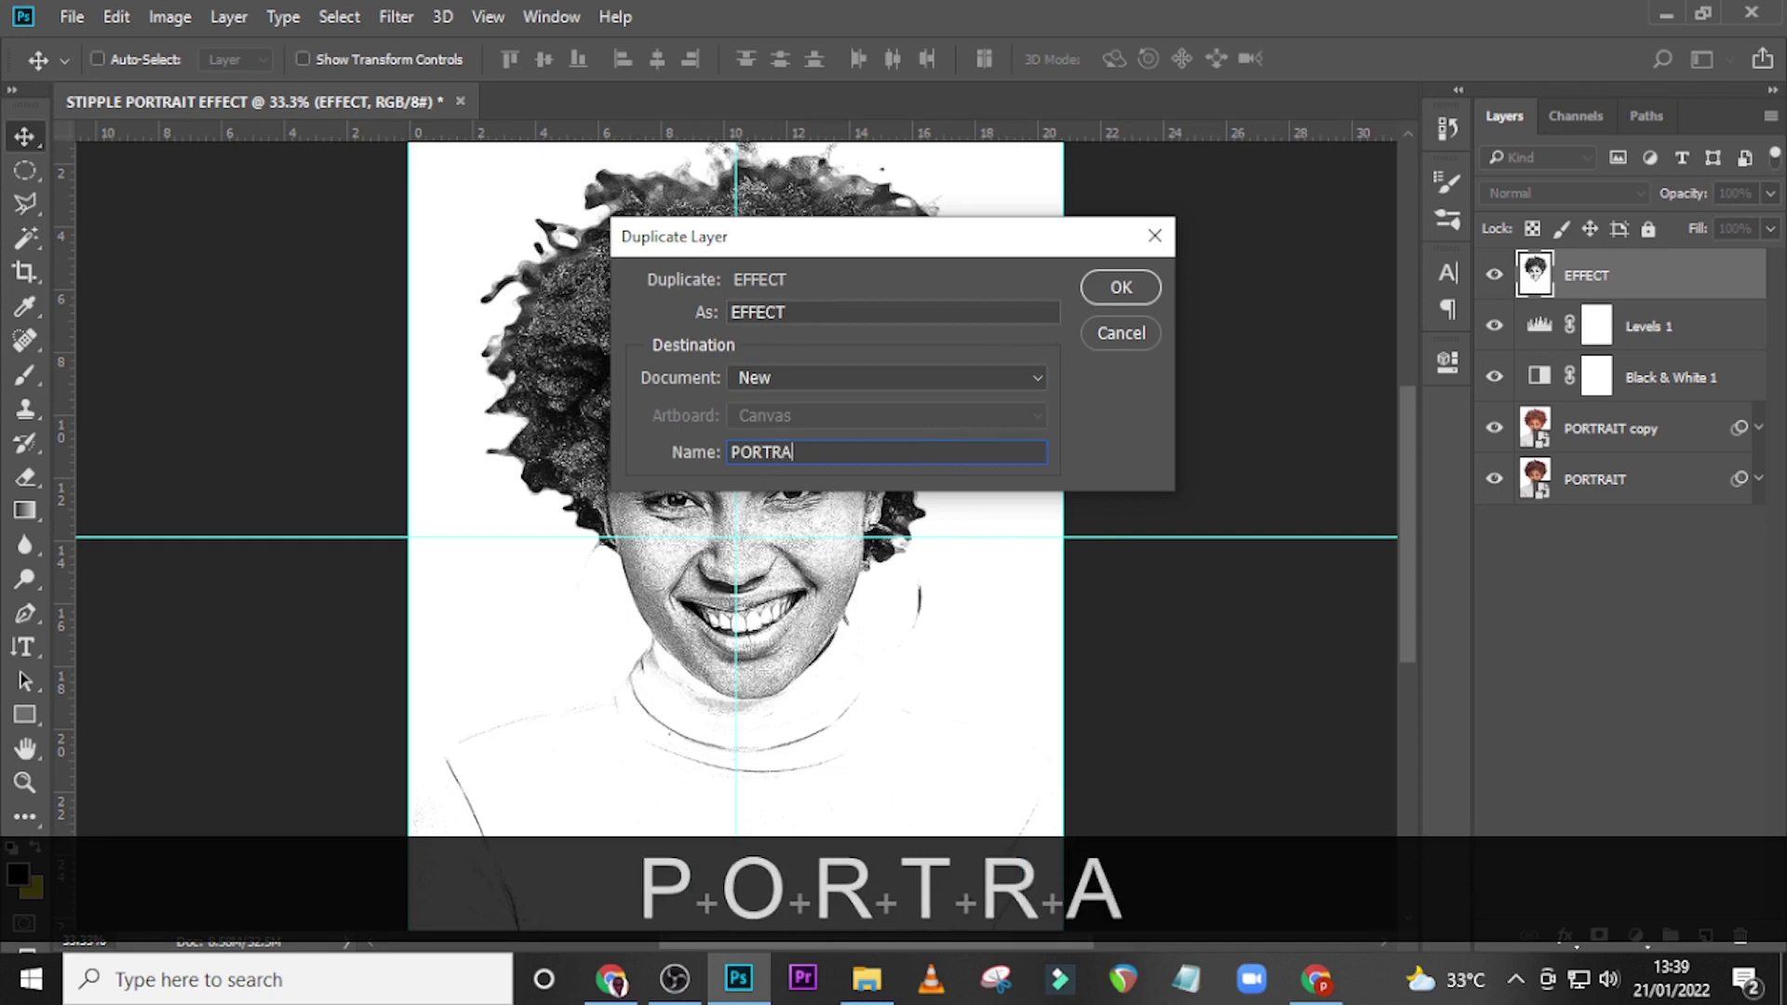
text(IT EFFECT)
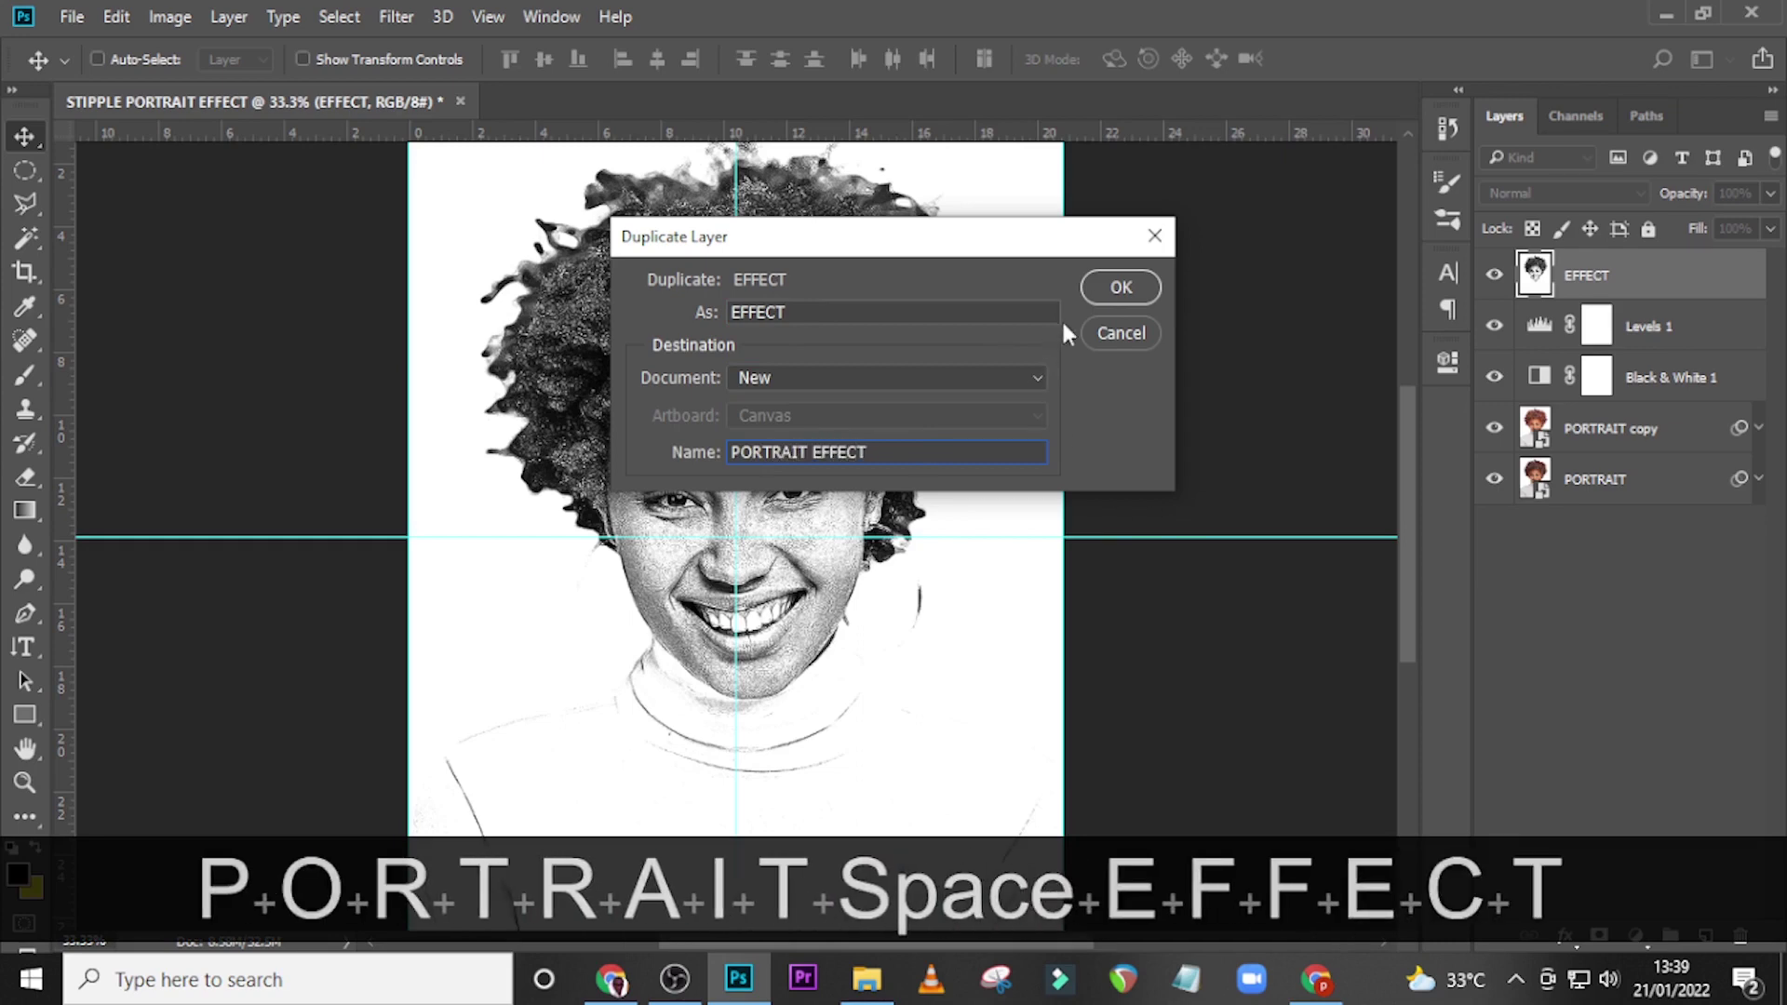
click(1136, 287)
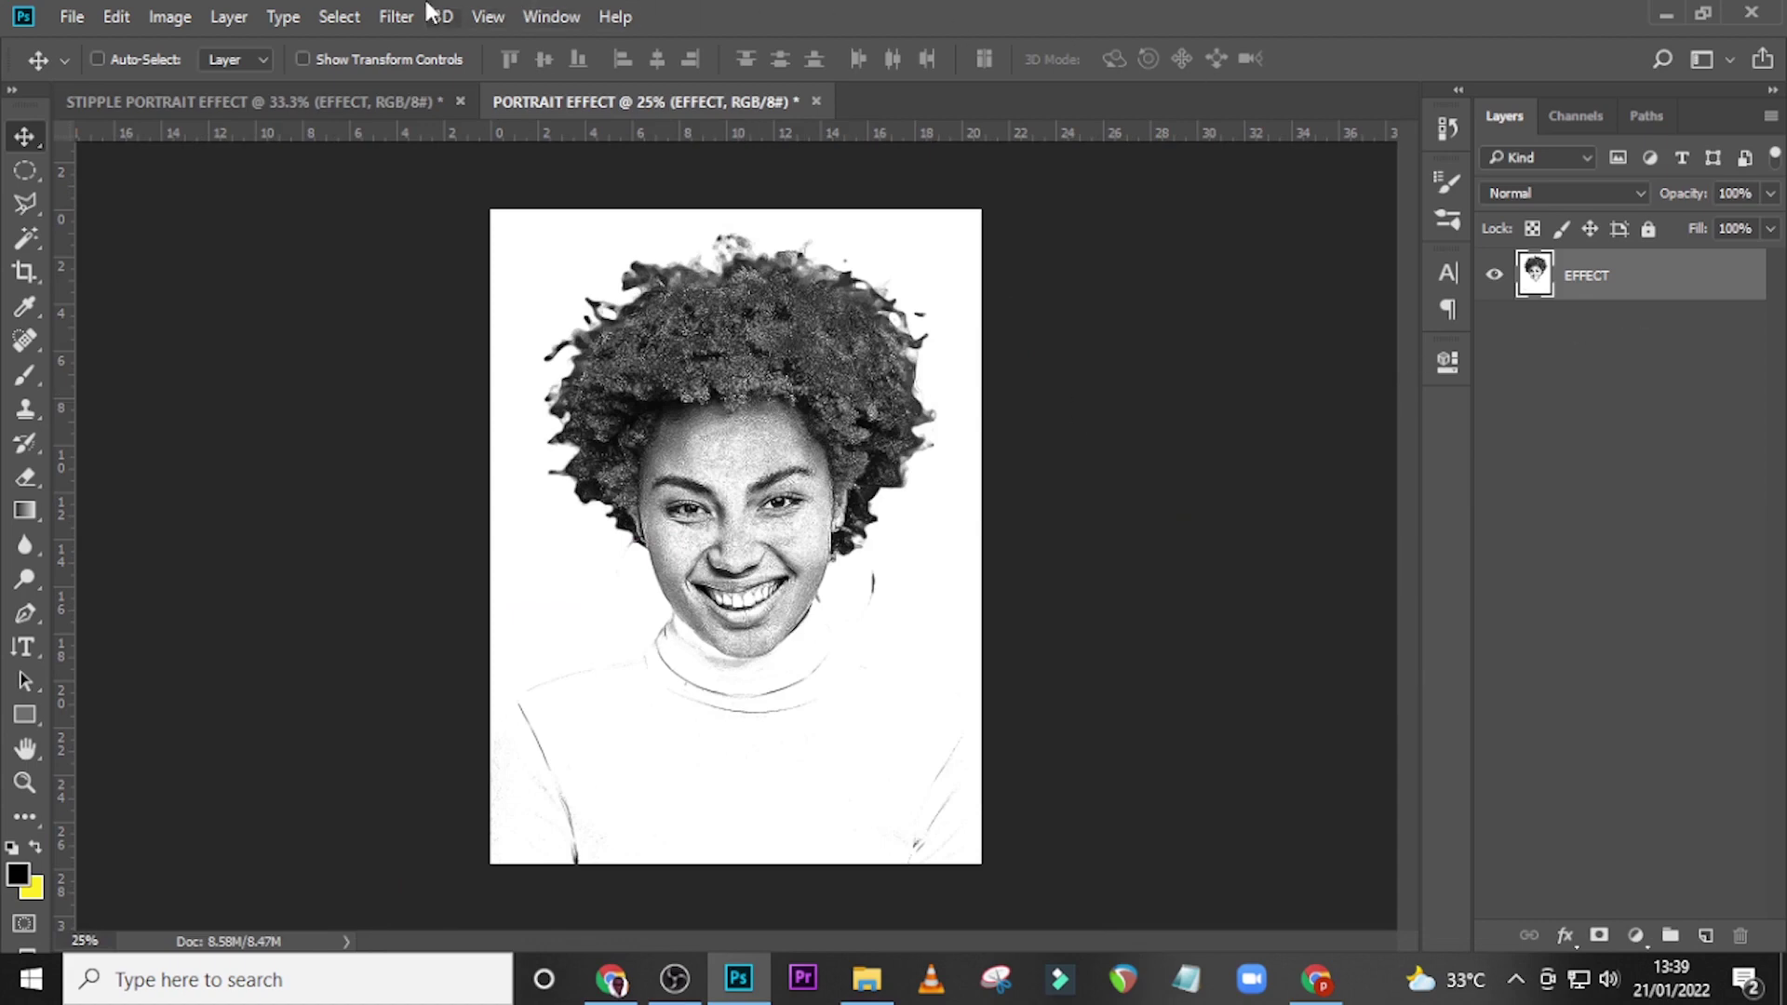
Convert PORTRAIT EFFECT to Grayscale mode via Image > Mode, discarding colour information.
click(165, 17)
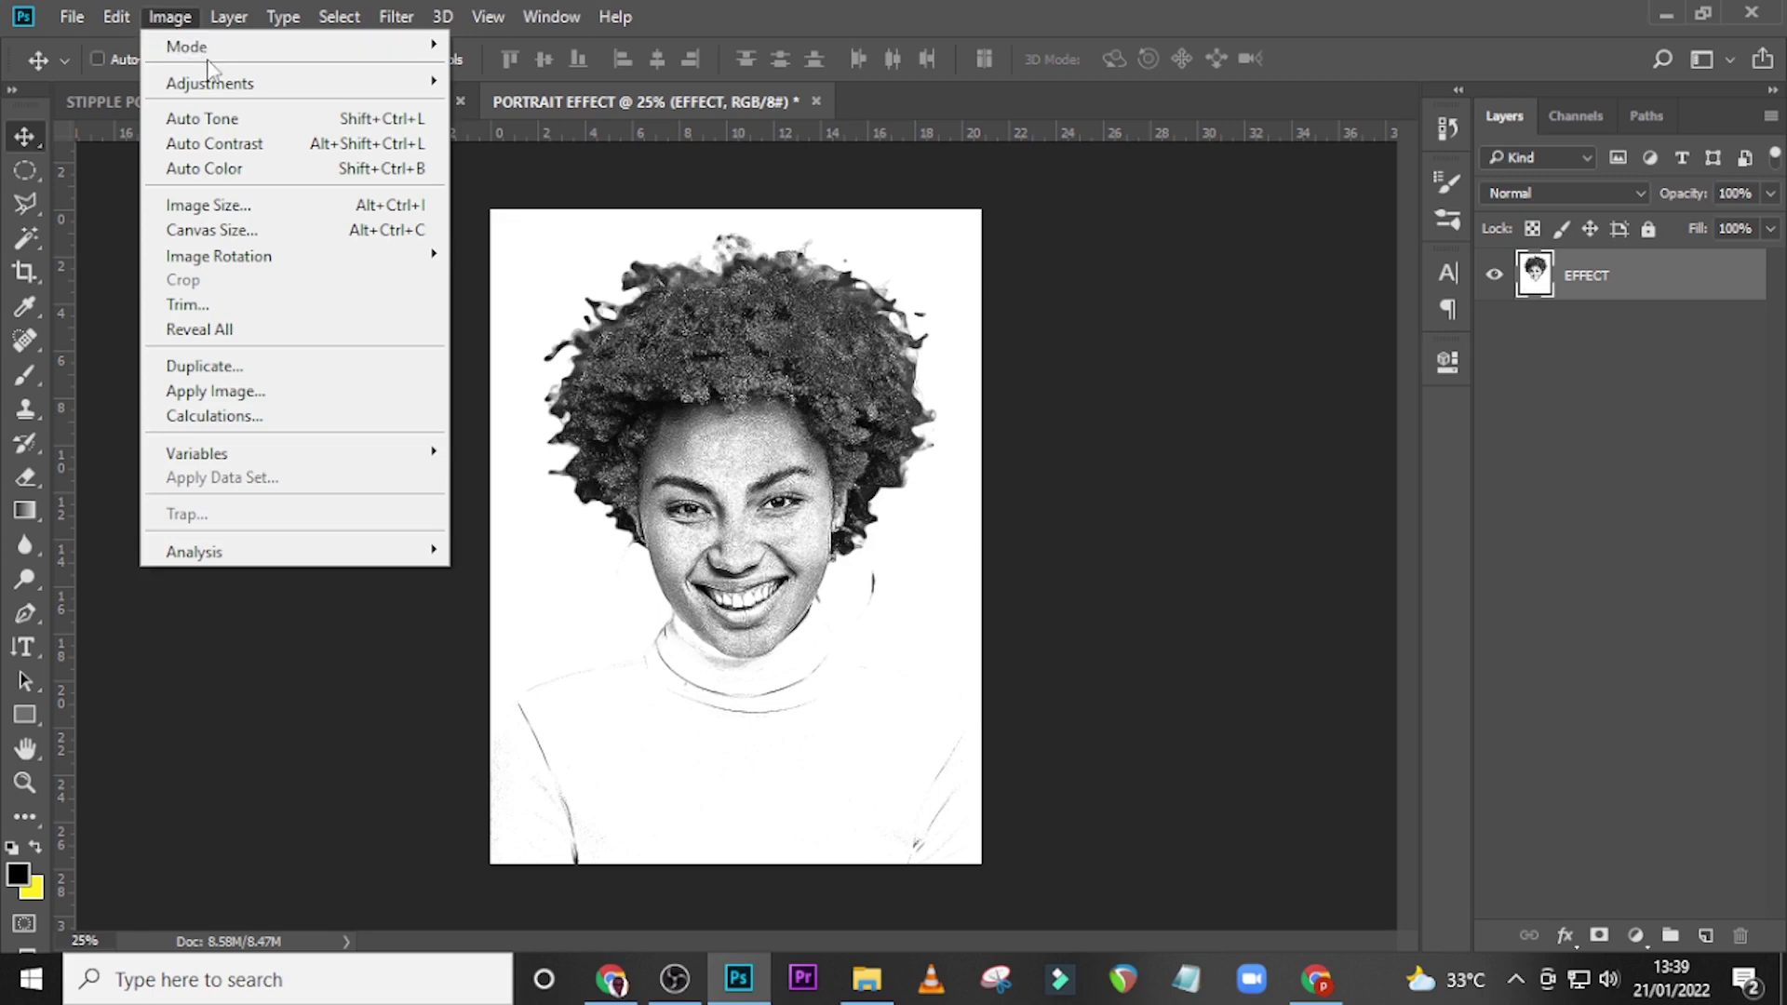
mouse_move(210, 56)
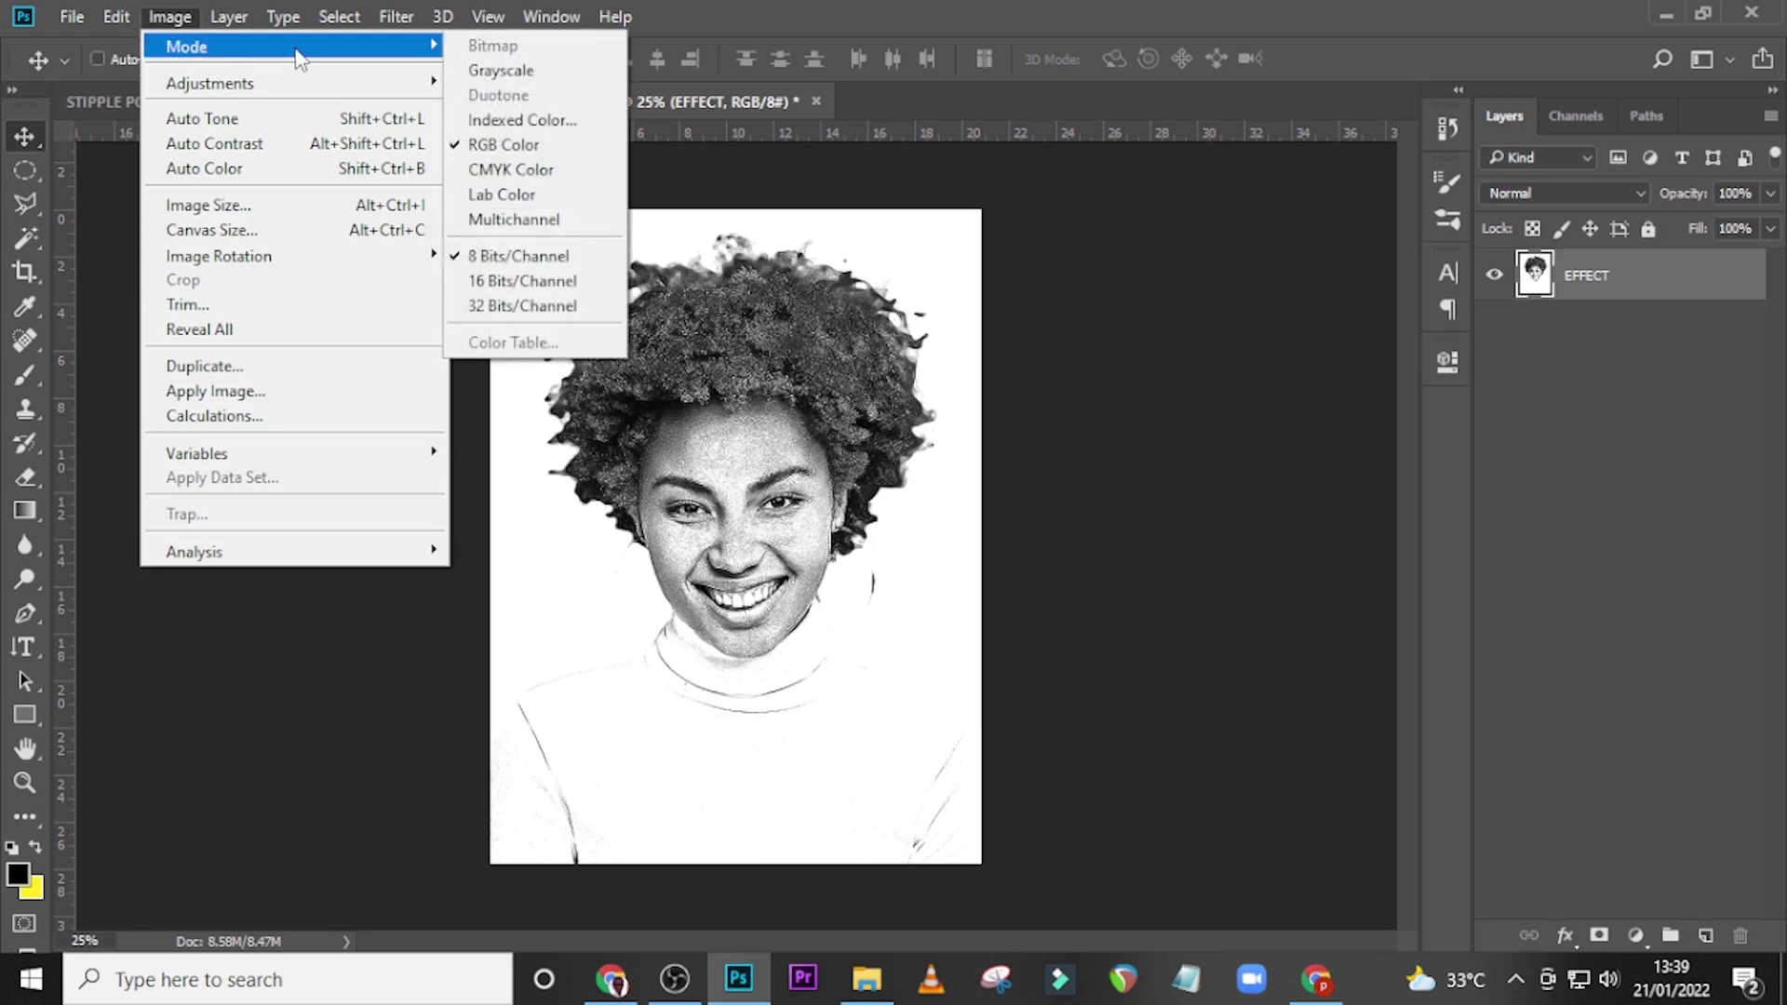
click(507, 71)
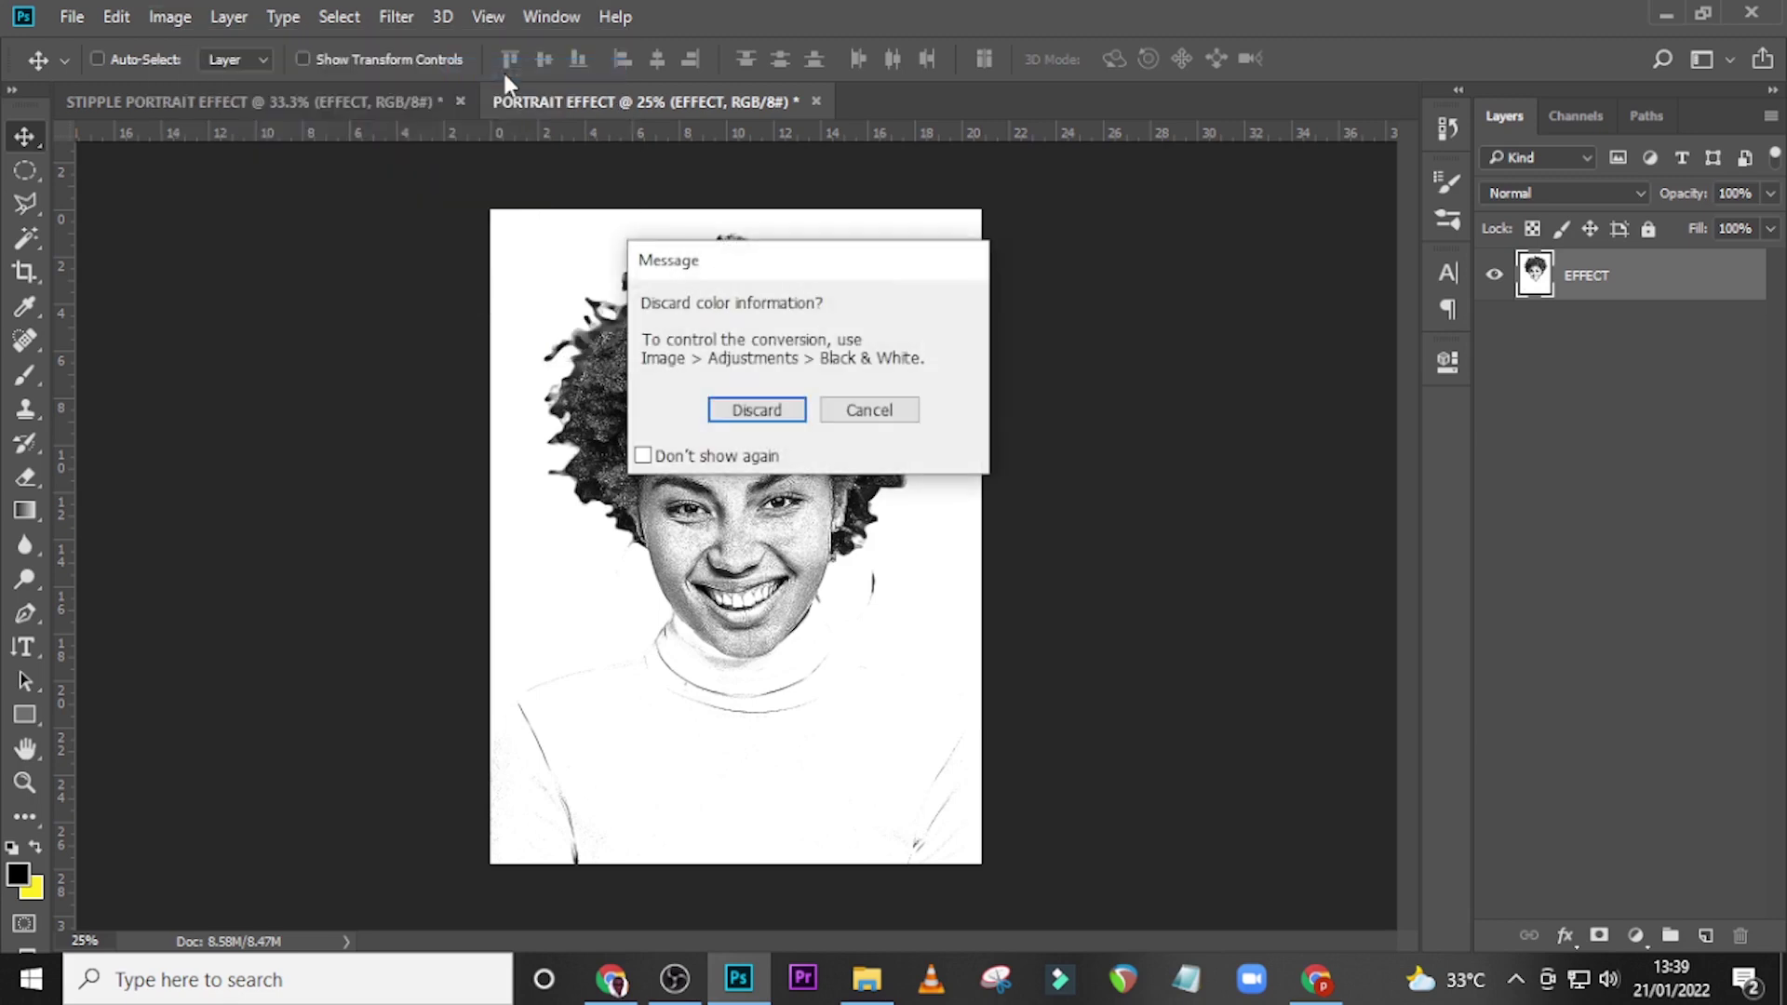
click(774, 416)
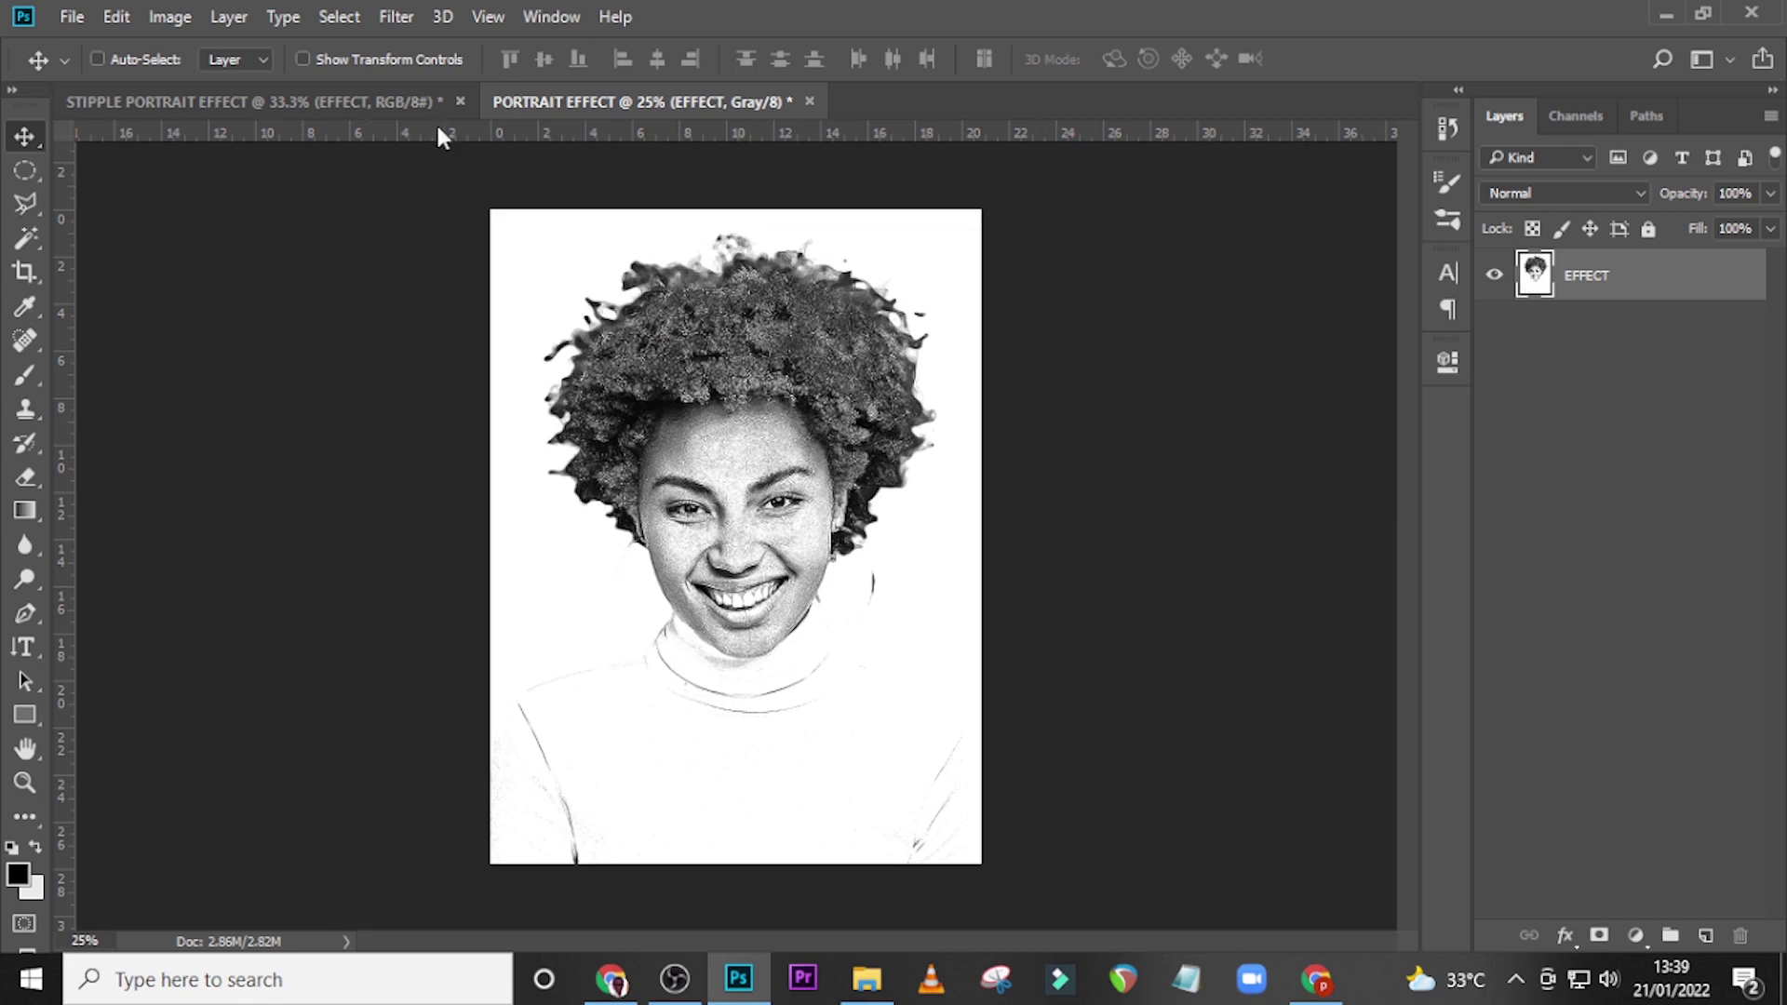
click(167, 17)
mouse_move(198, 56)
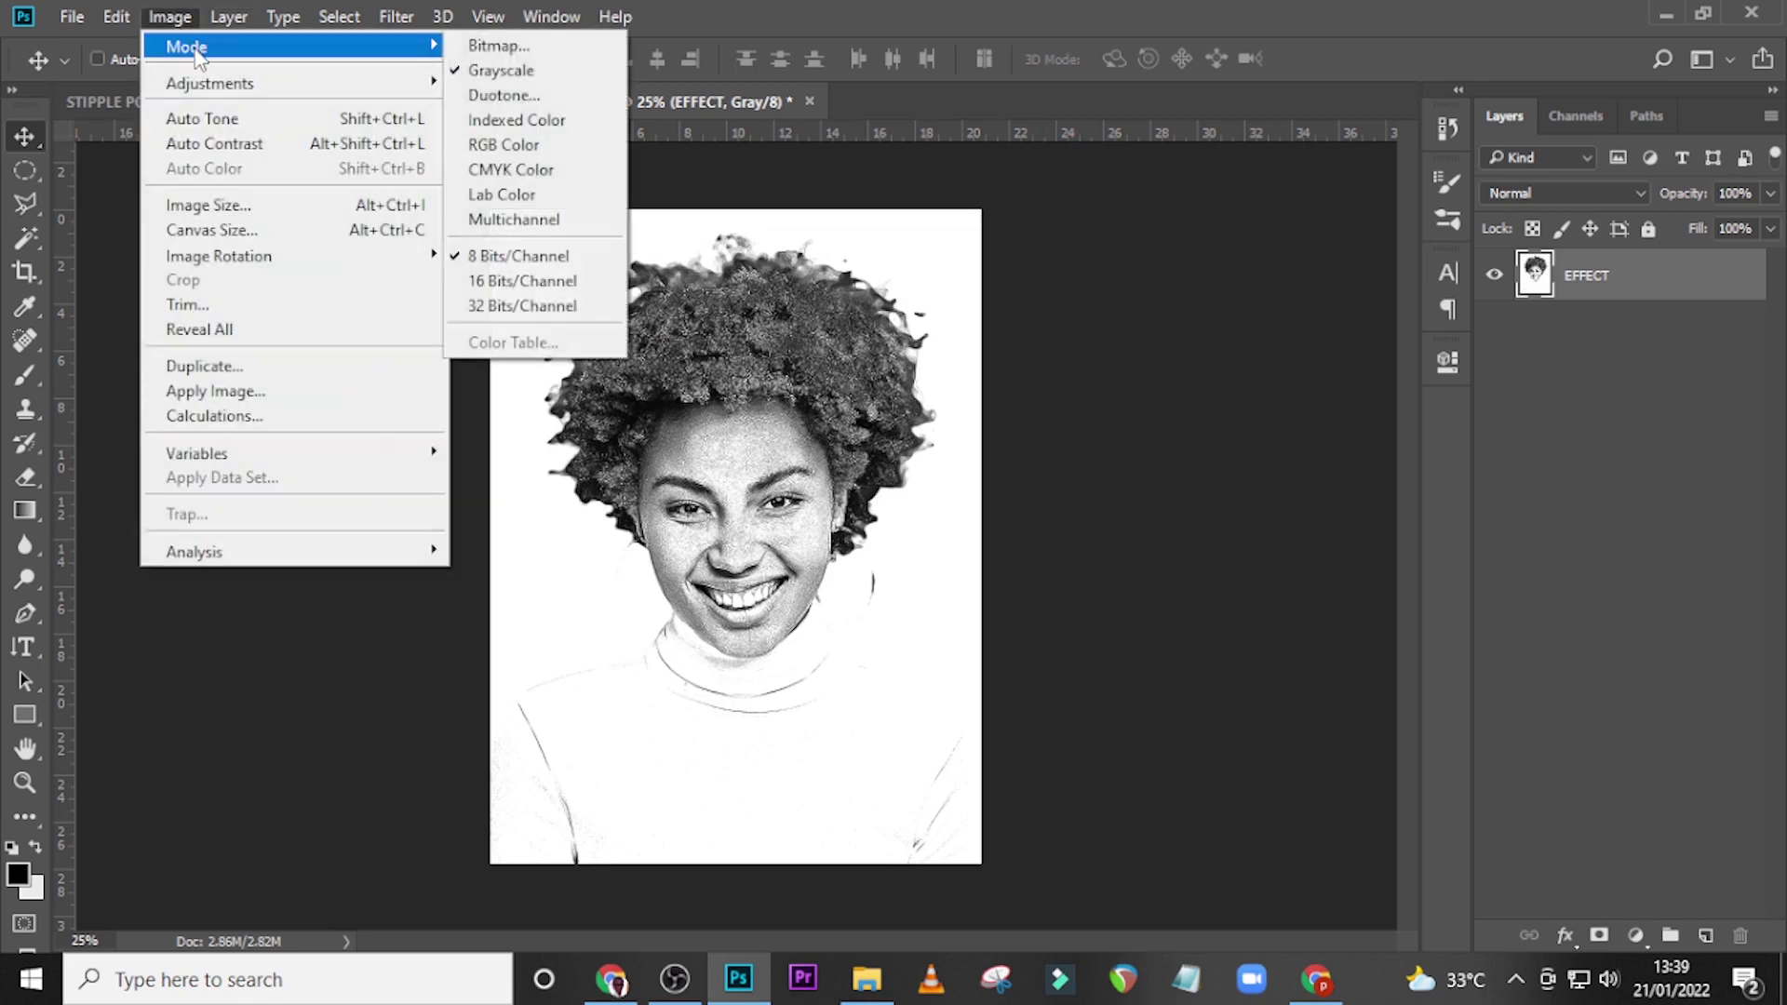
Flatten and convert to Bitmap with 190 pixels/inch output and Diffusion Dither.
click(487, 44)
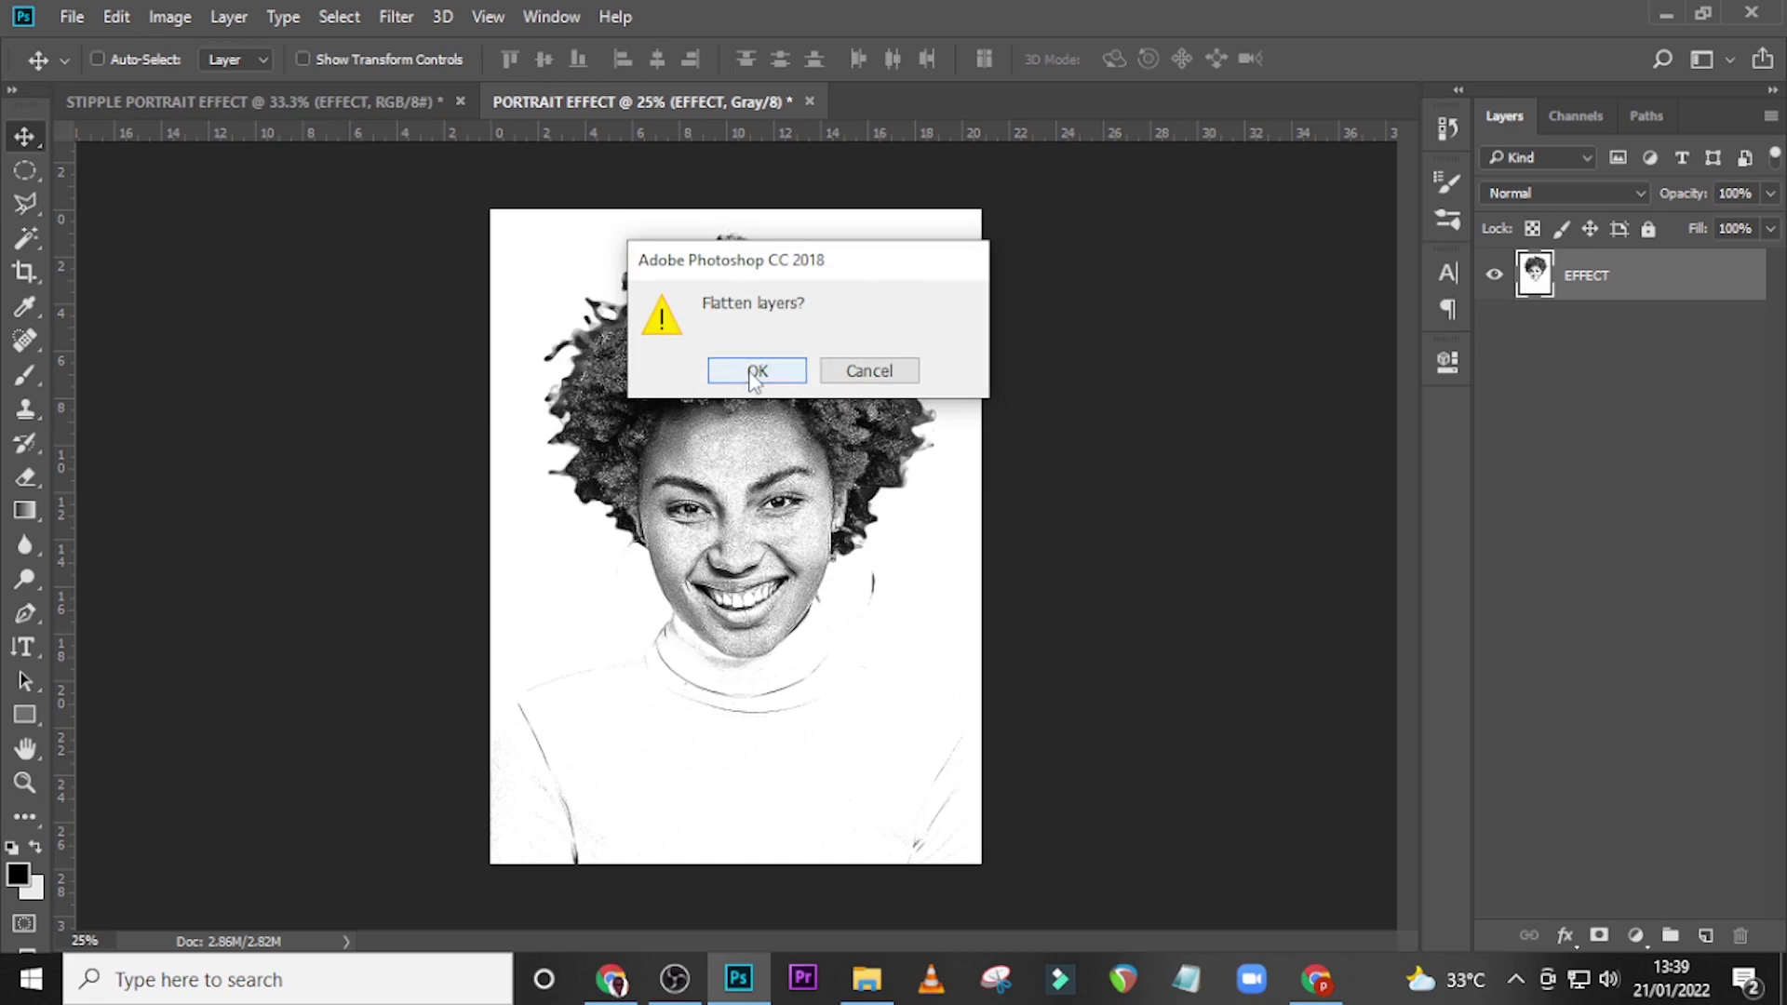
click(755, 372)
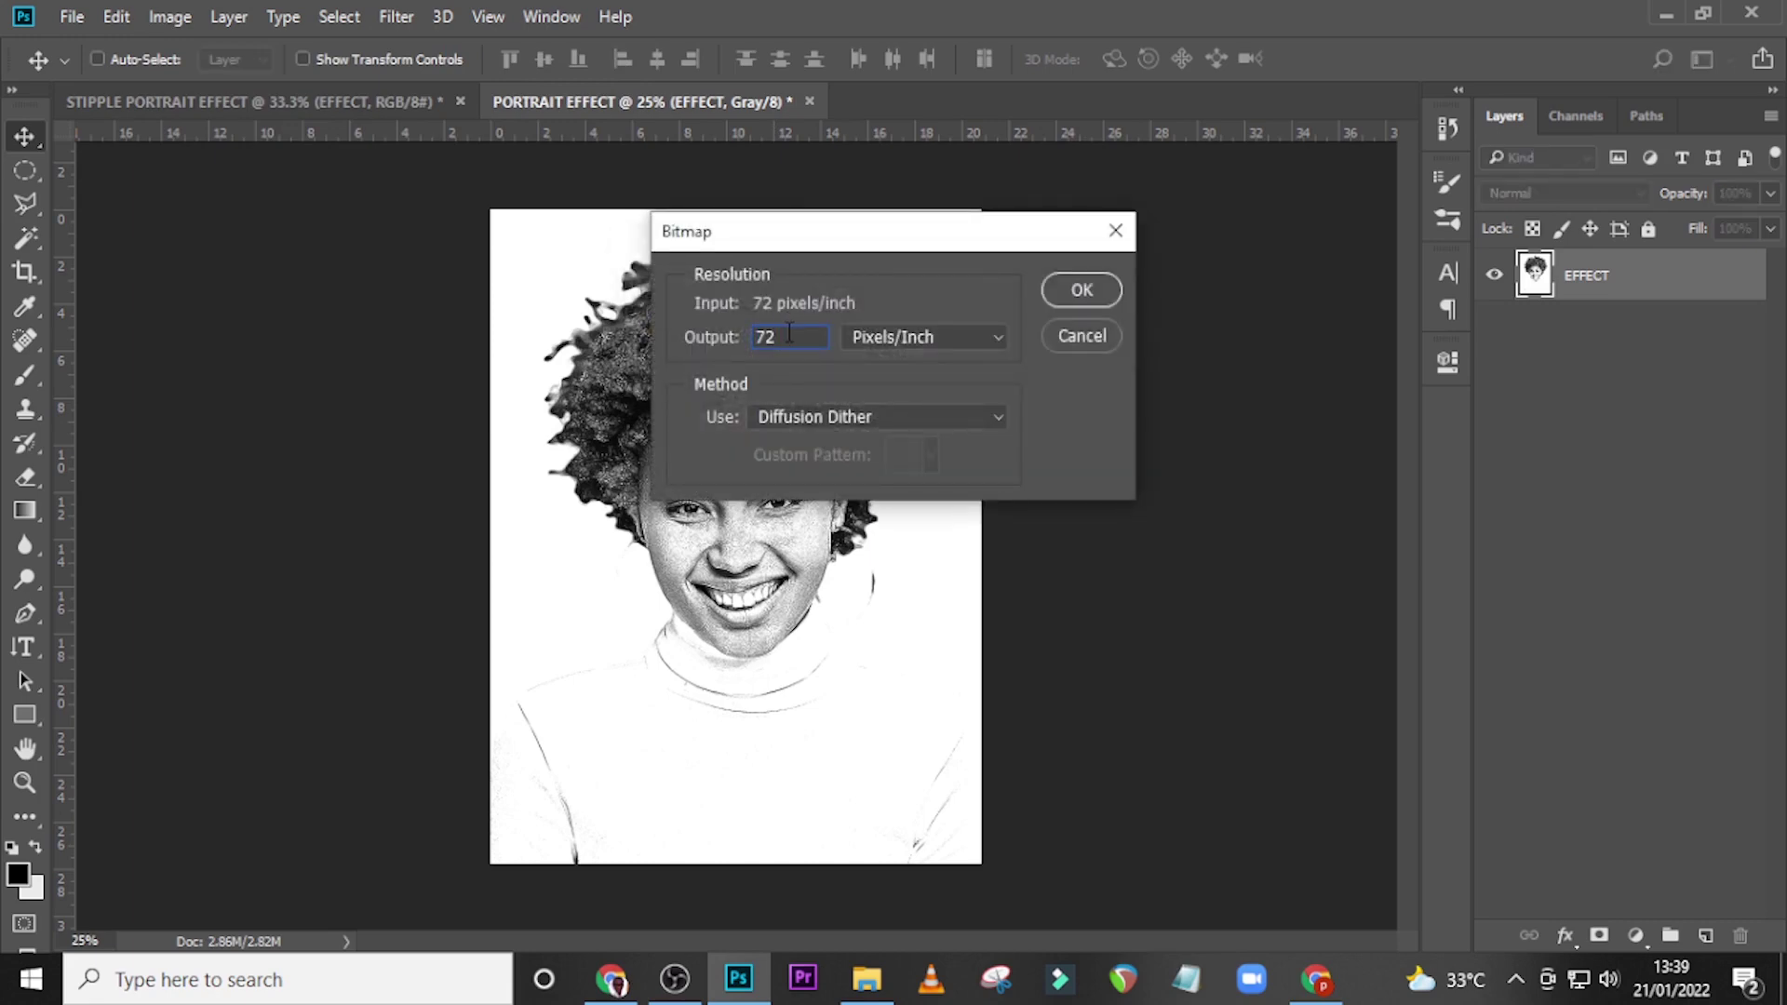
text(150)
double_click(799, 339)
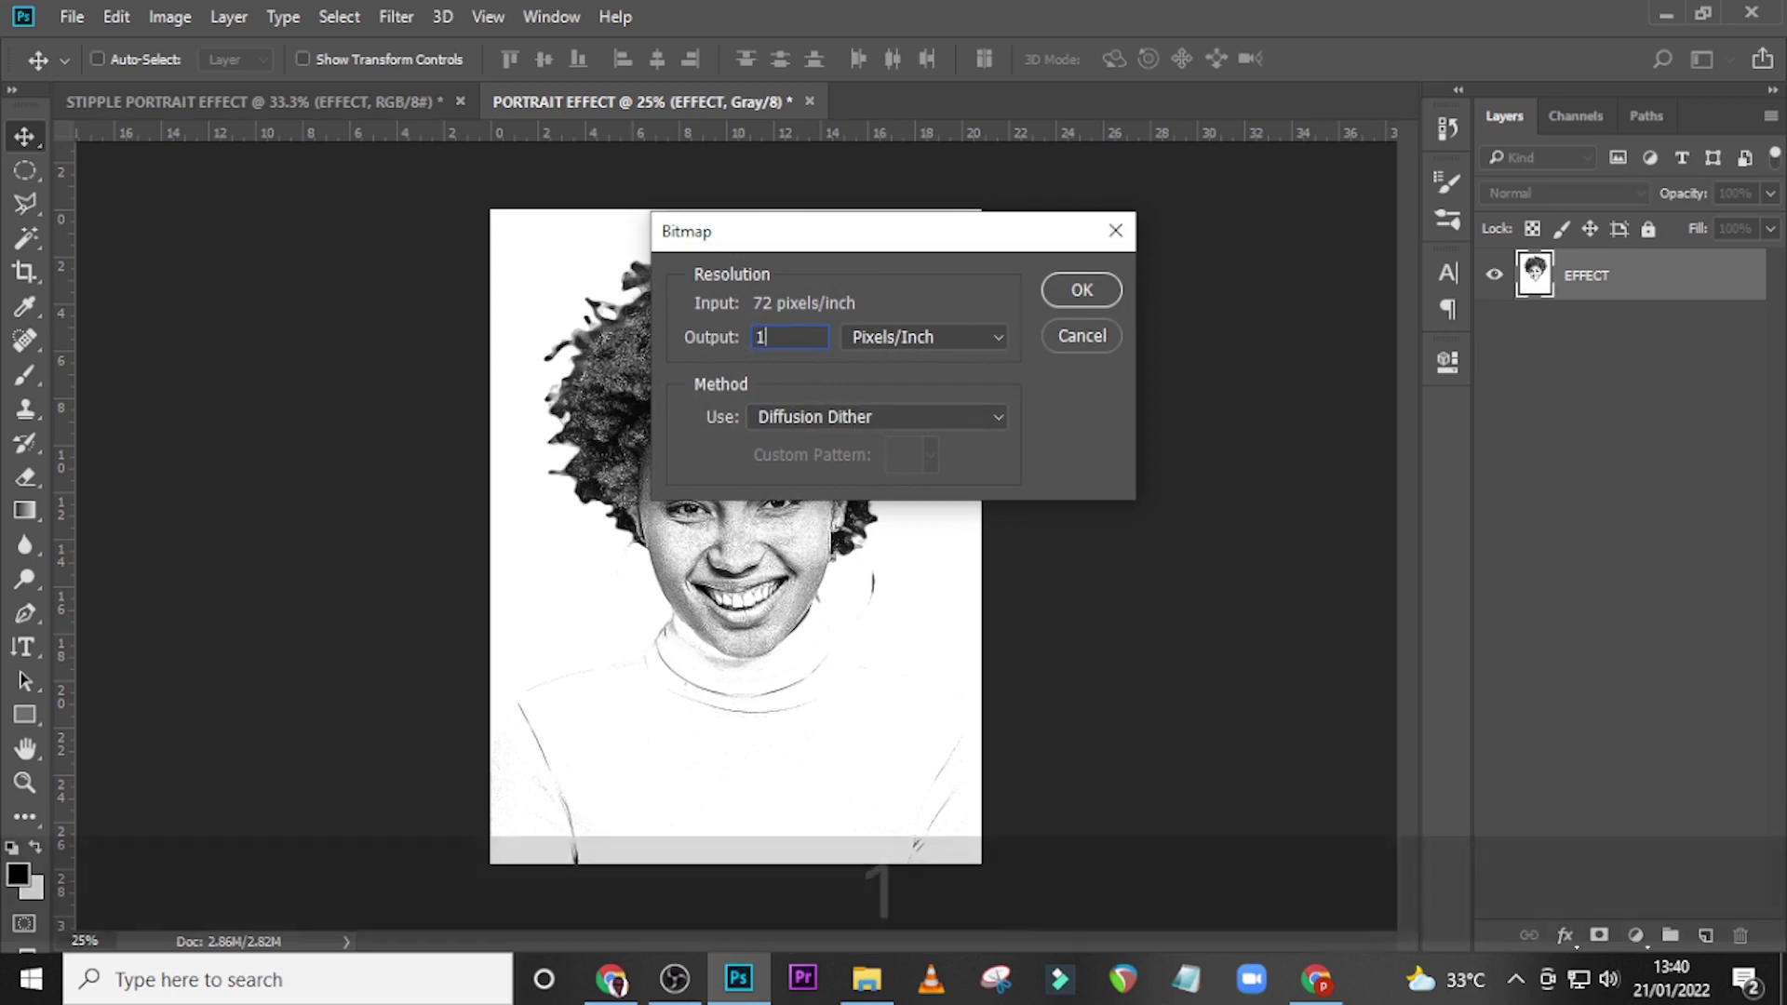
text(190)
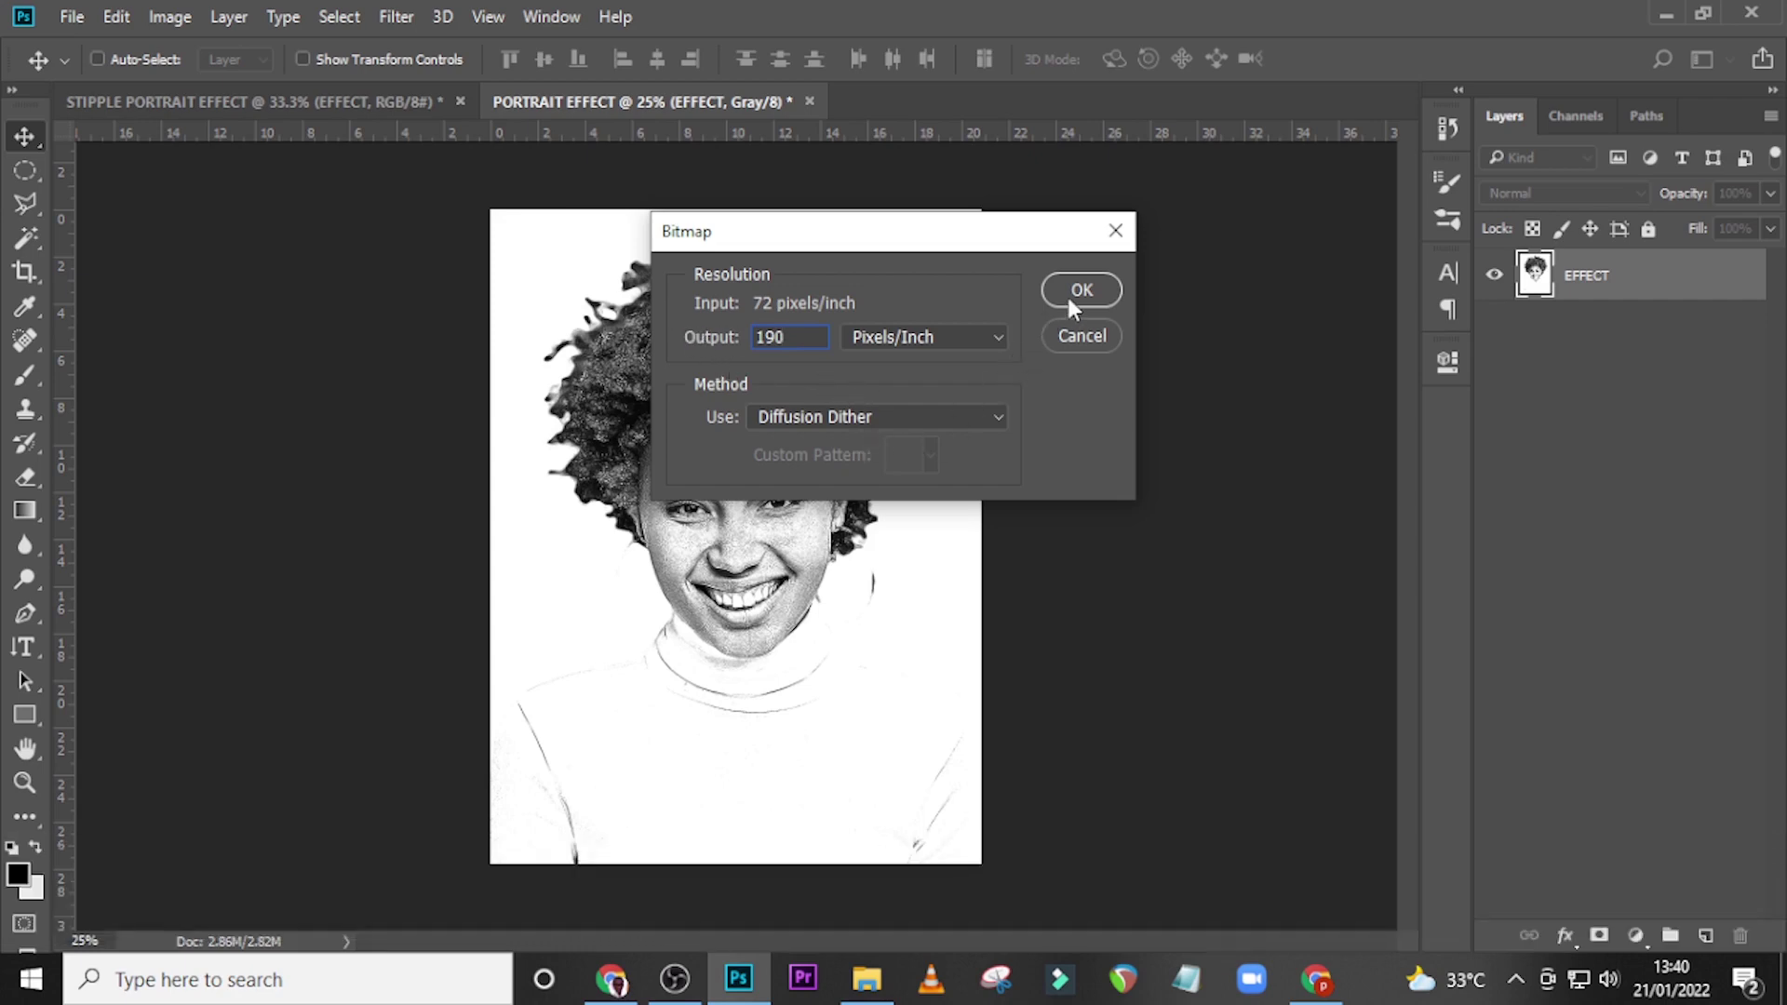
click(856, 416)
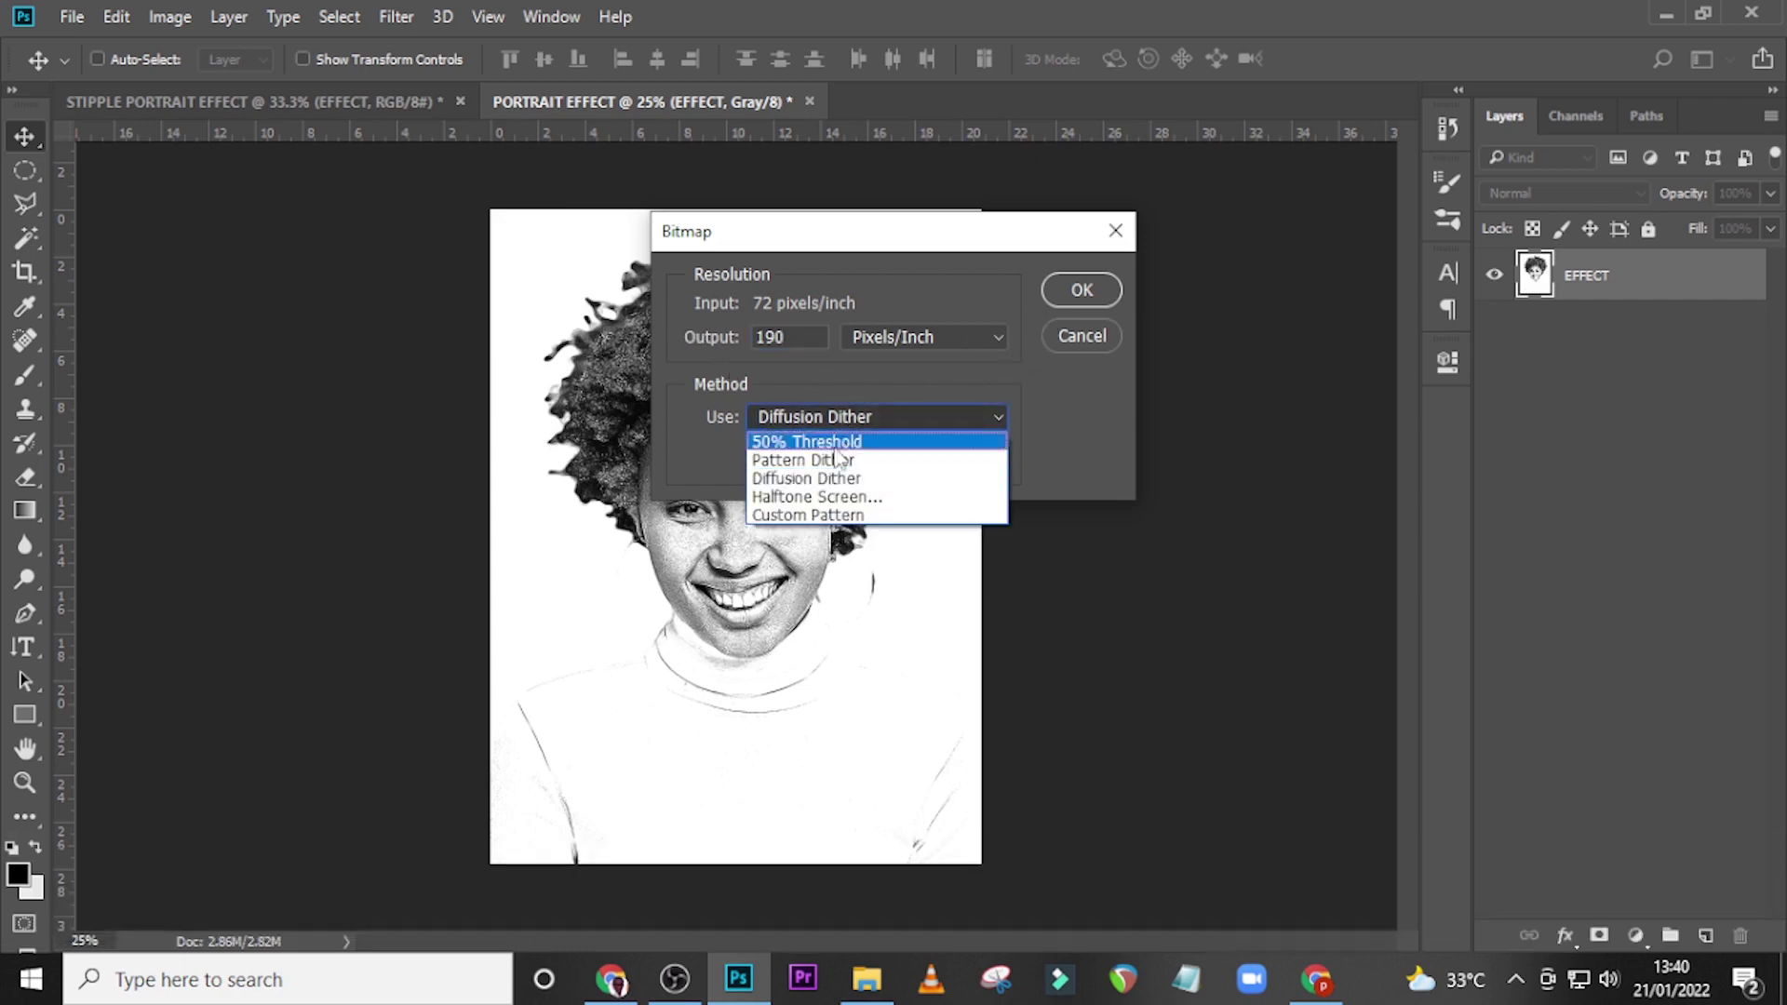
click(813, 479)
click(1065, 290)
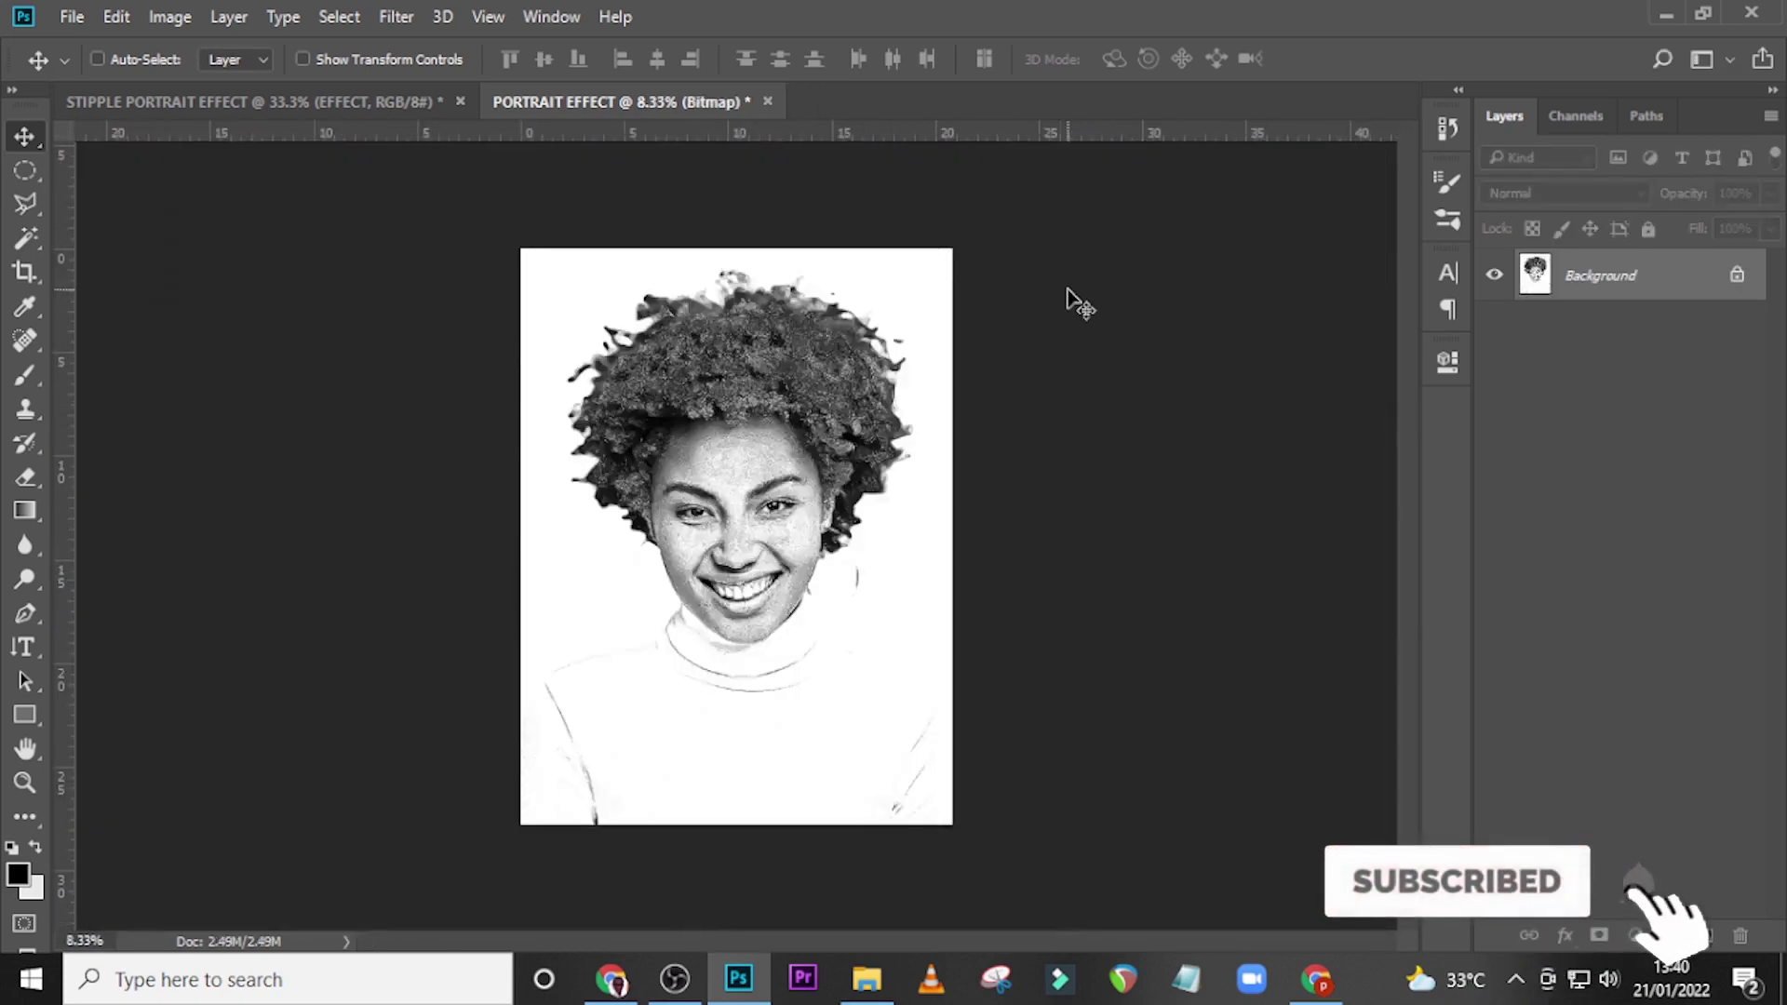
Convert the dithered bitmap back to Grayscale at size ratio 1.
key(ctrl+equal)
key(ctrl+equal)
key(ctrl+equal)
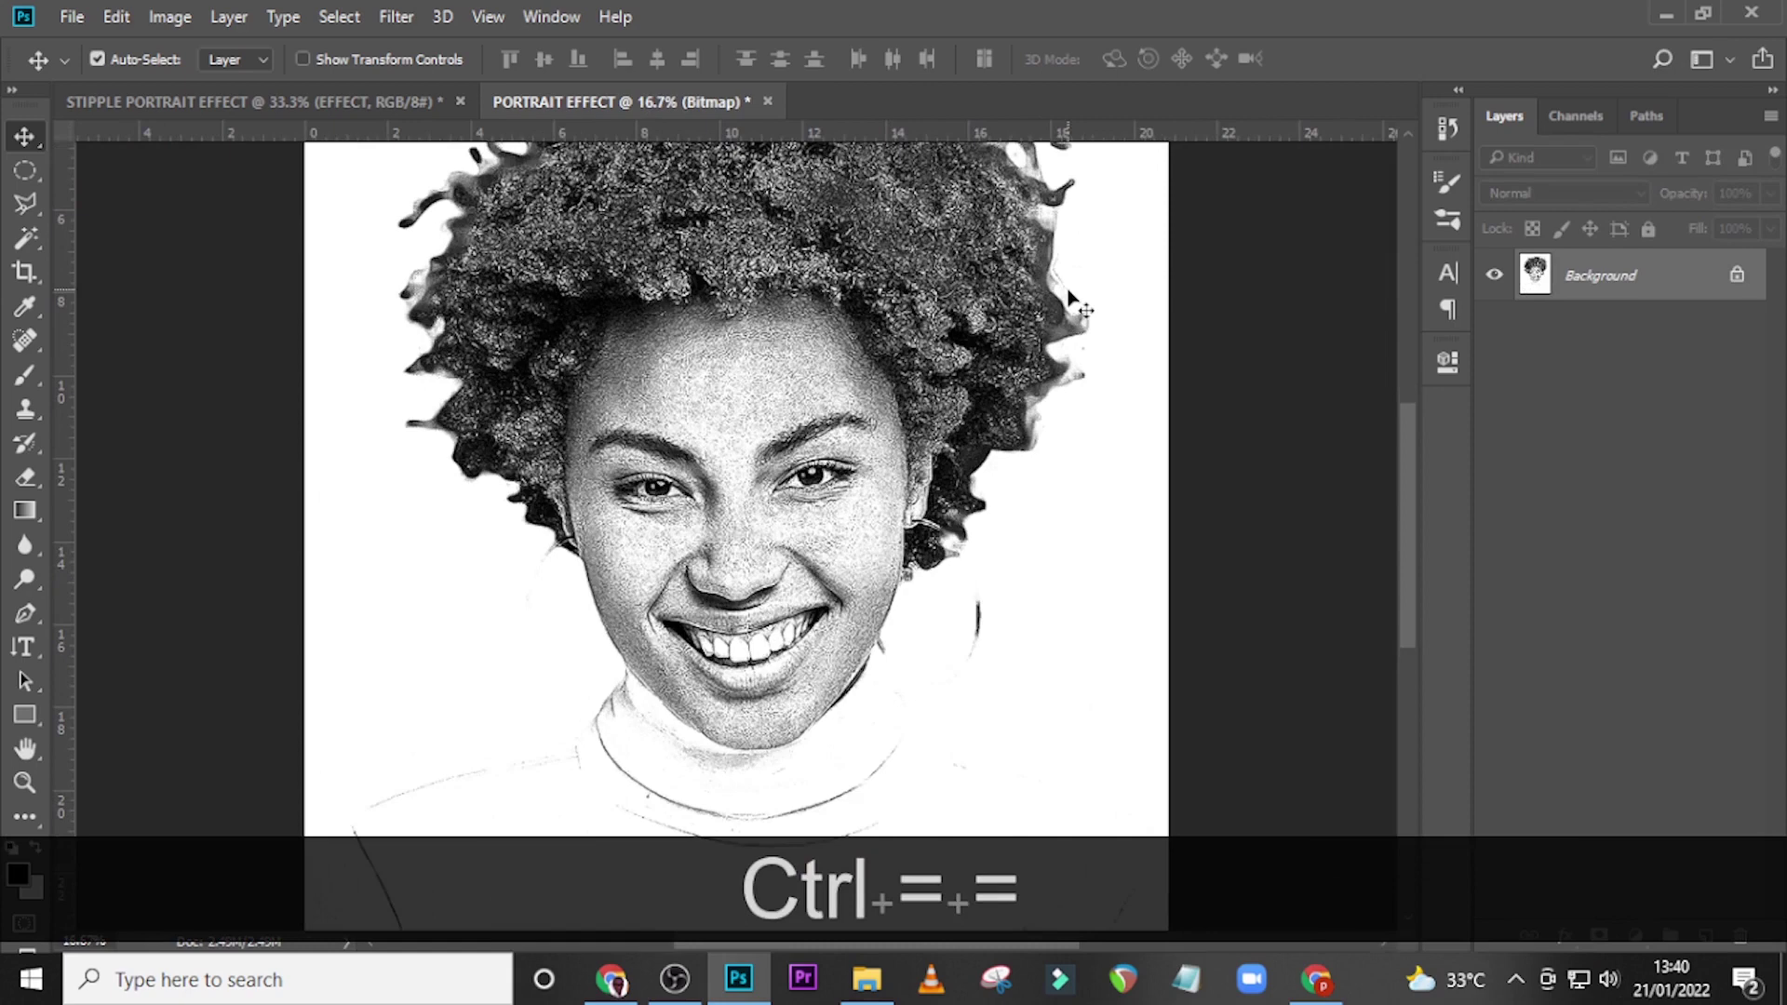
key(ctrl+minus)
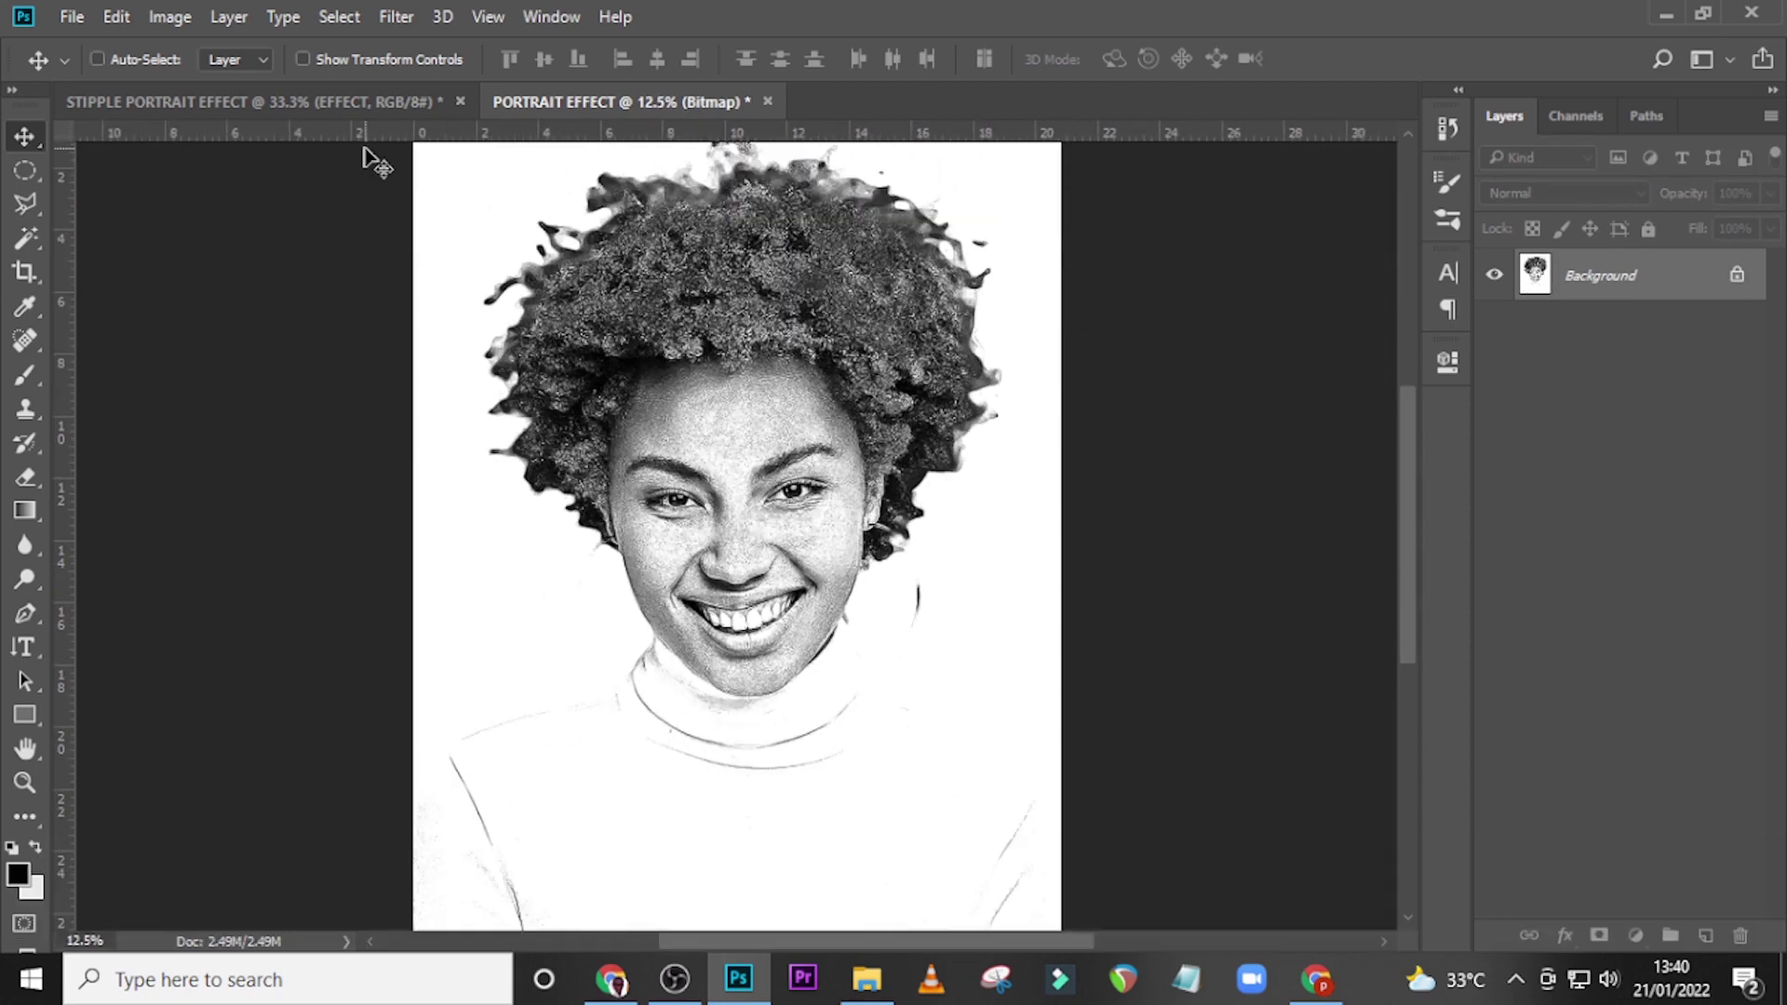
click(171, 16)
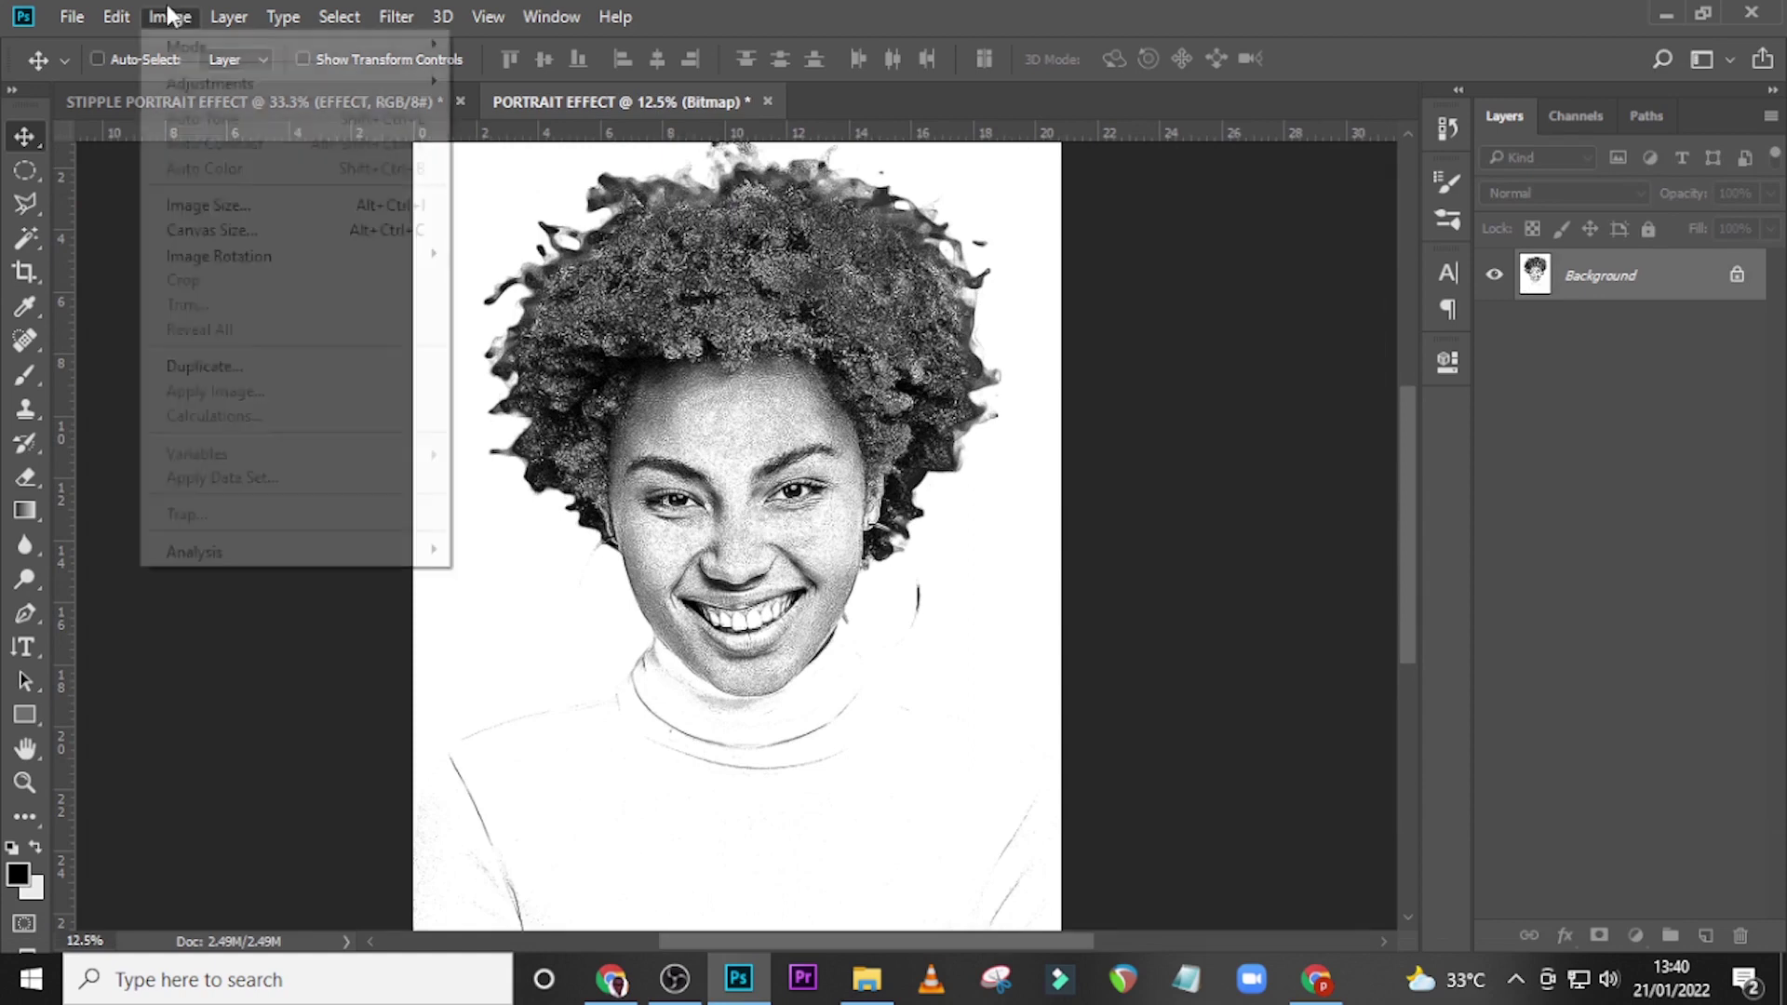
mouse_move(194, 58)
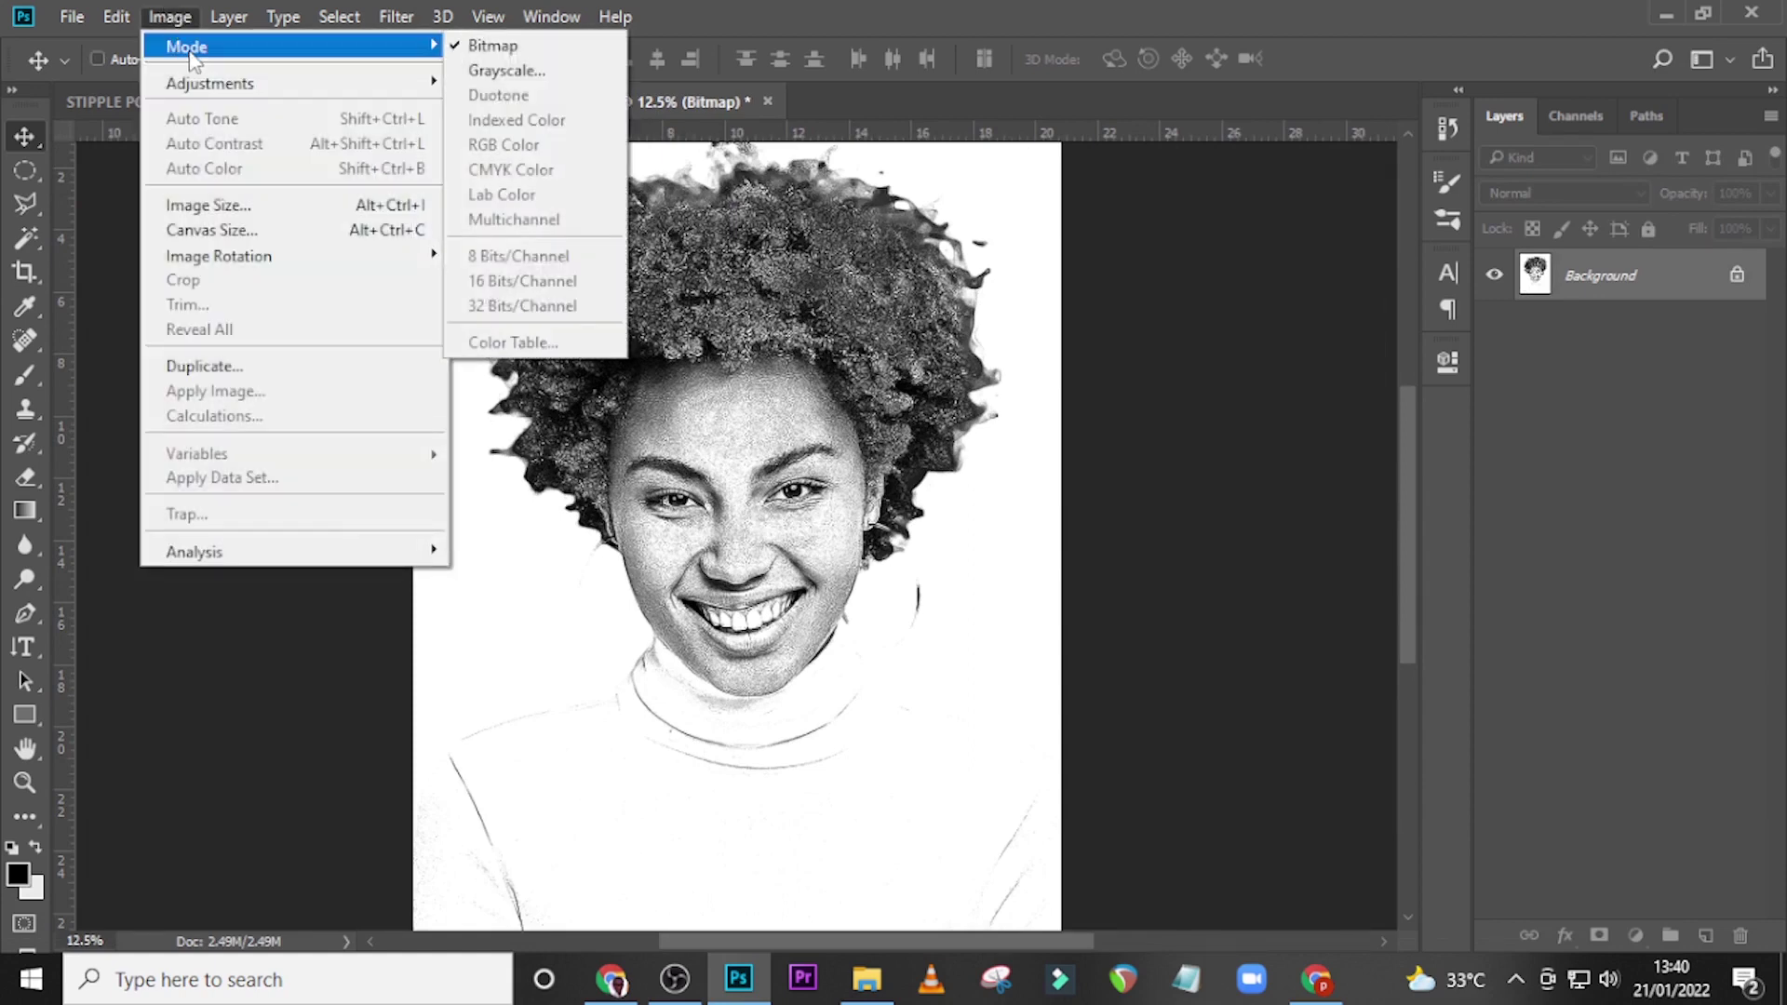
click(493, 70)
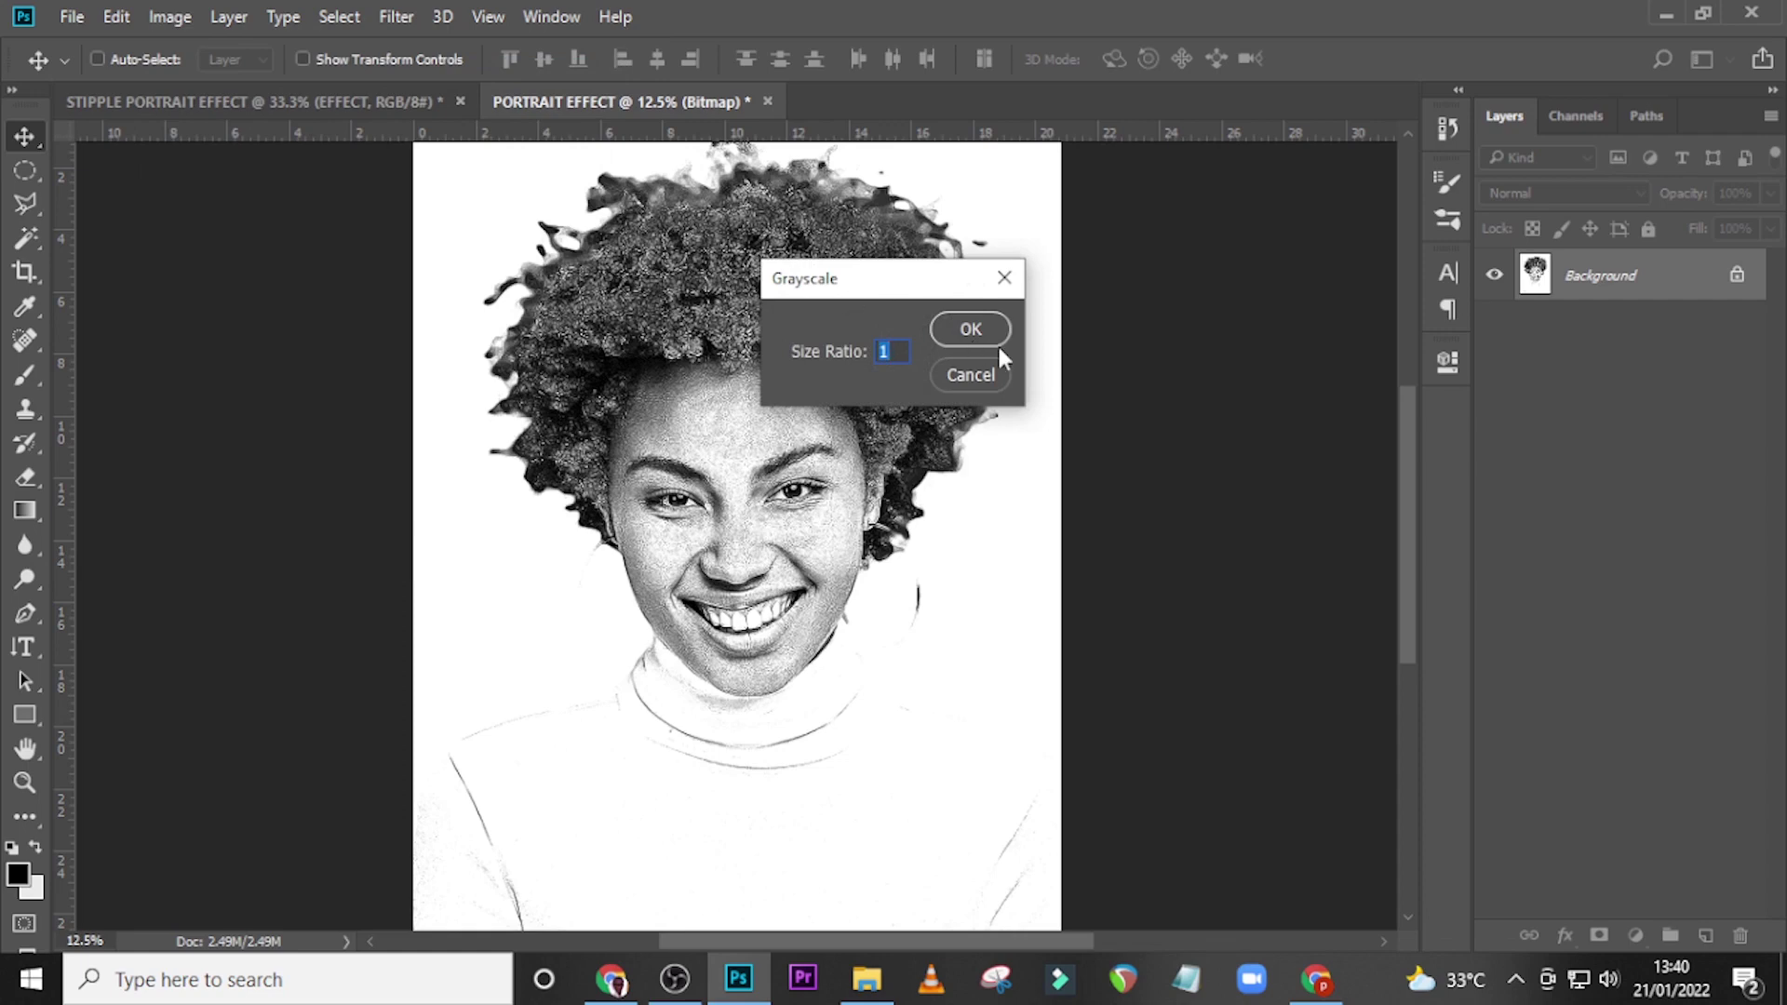
click(971, 329)
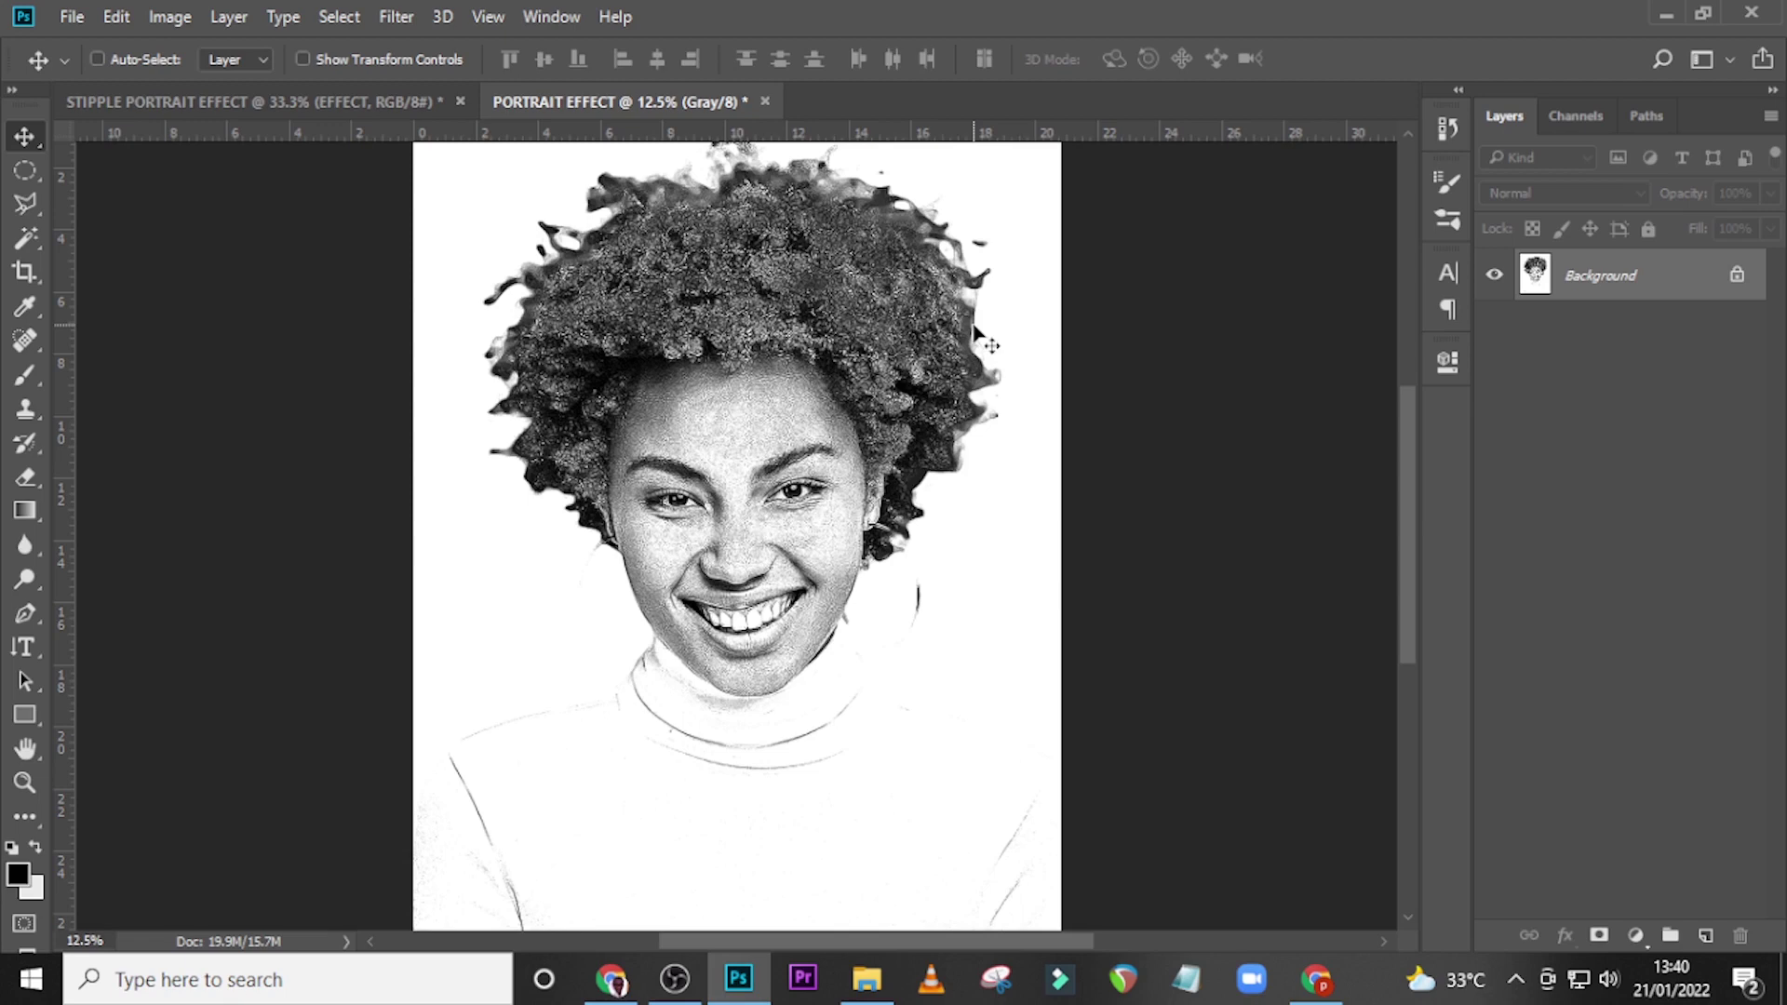
Switch the image mode to RGB Color.
click(158, 19)
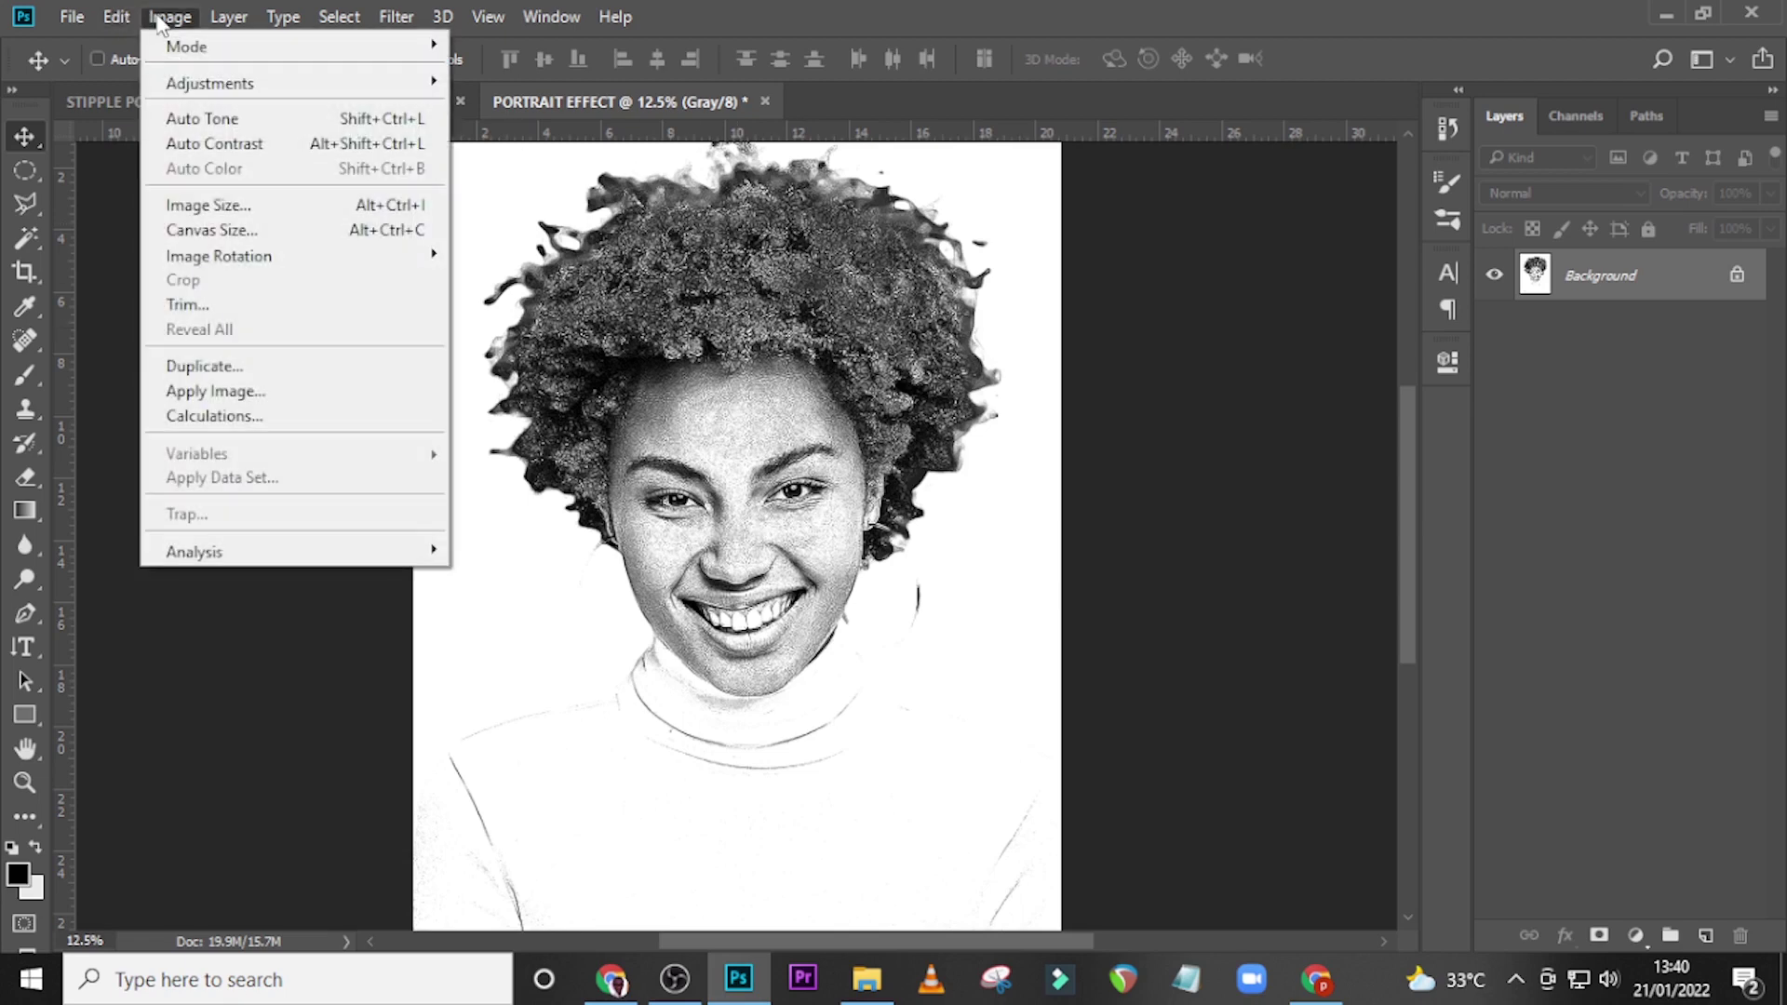
mouse_move(180, 54)
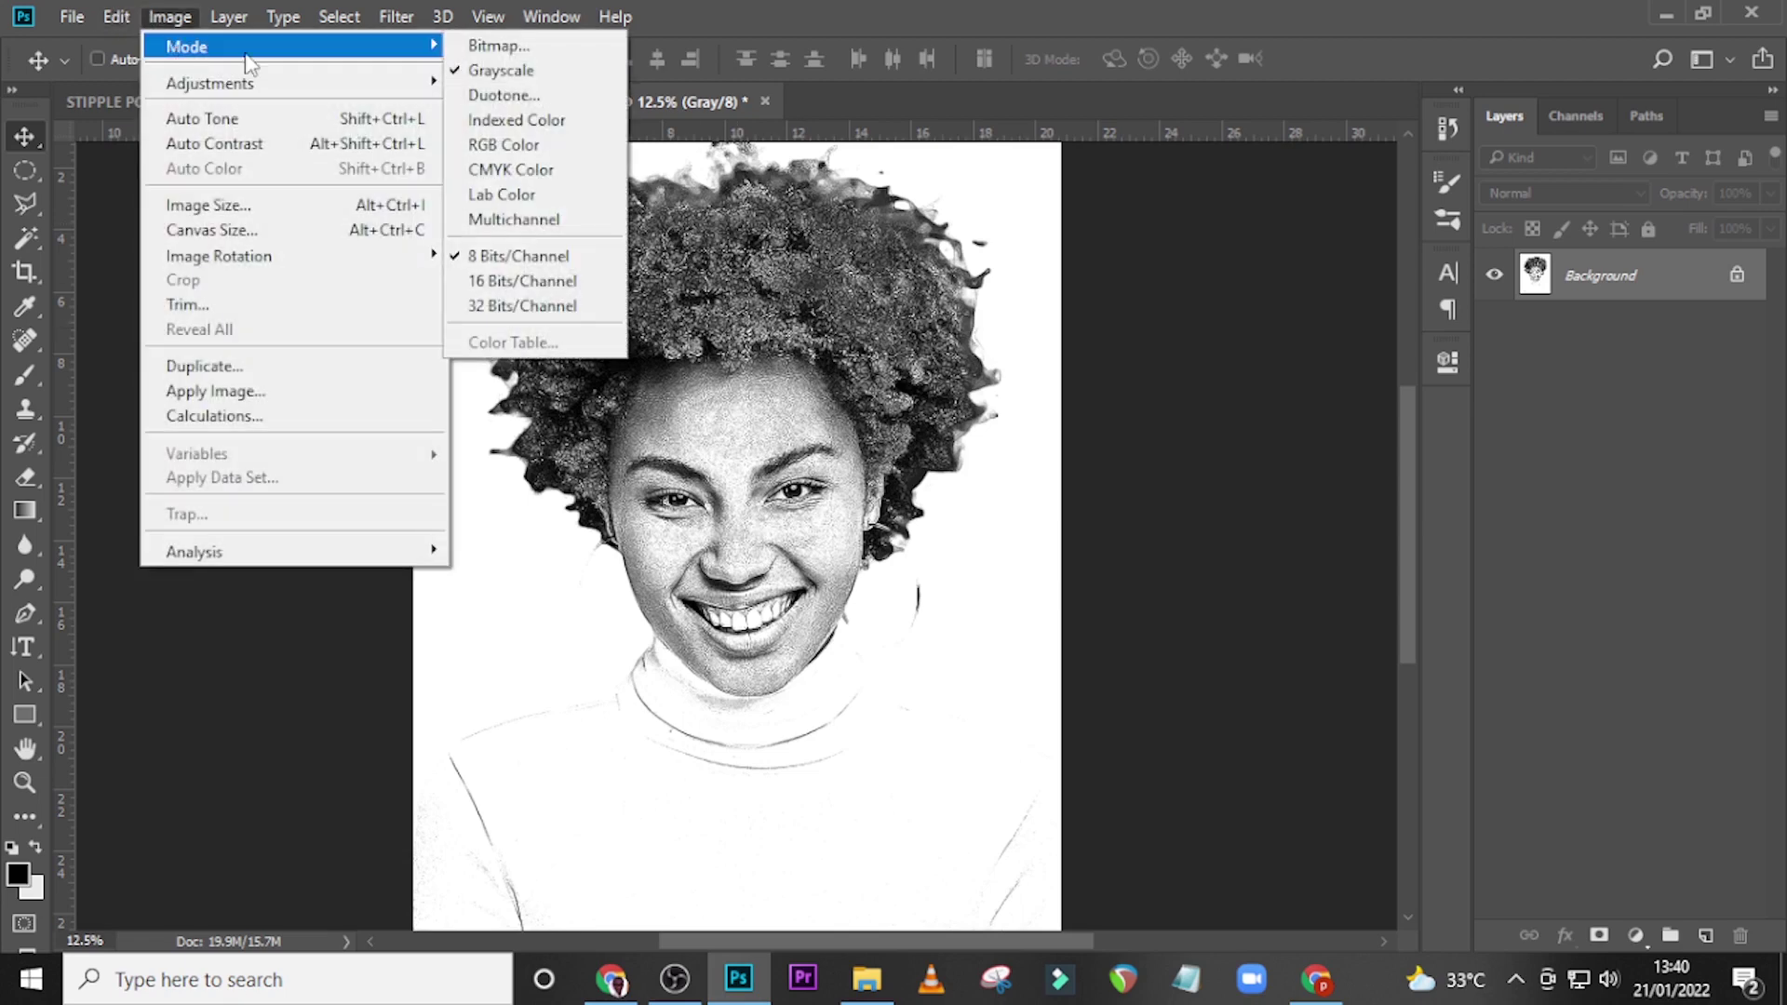
click(504, 146)
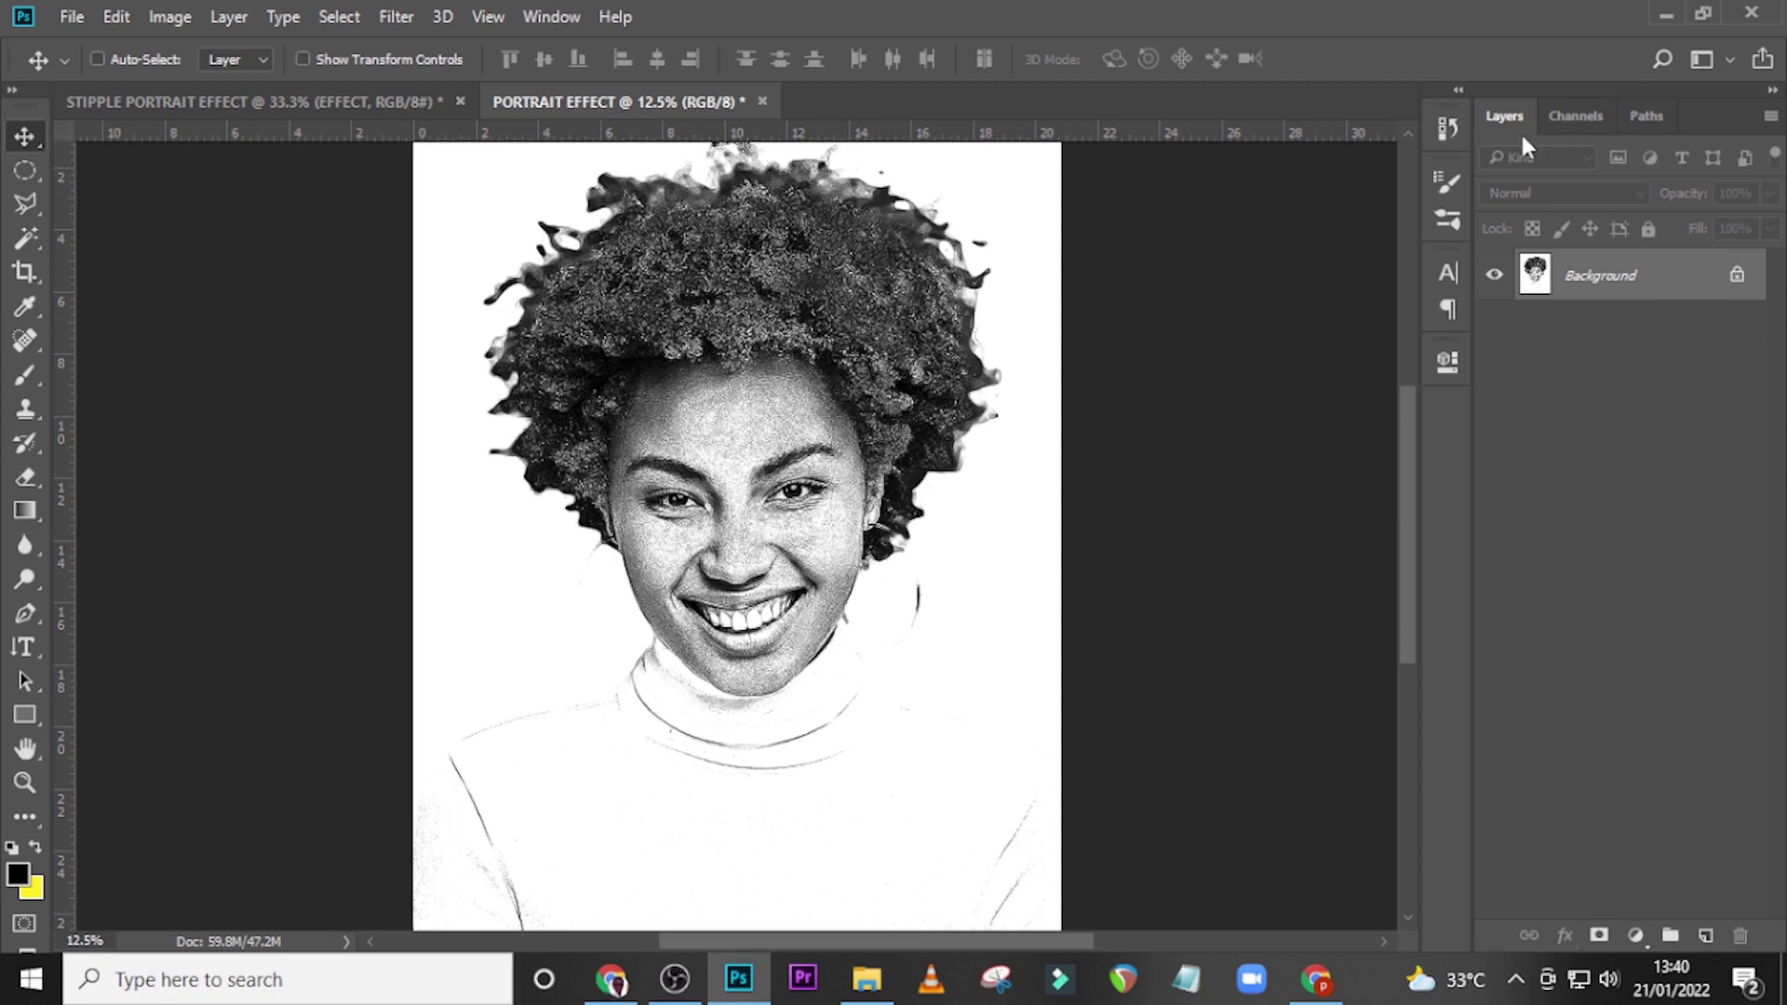
Add a Gradient Map adjustment layer using the Copper 2 gradient to tint the stipple portrait.
key(ctrl+minus)
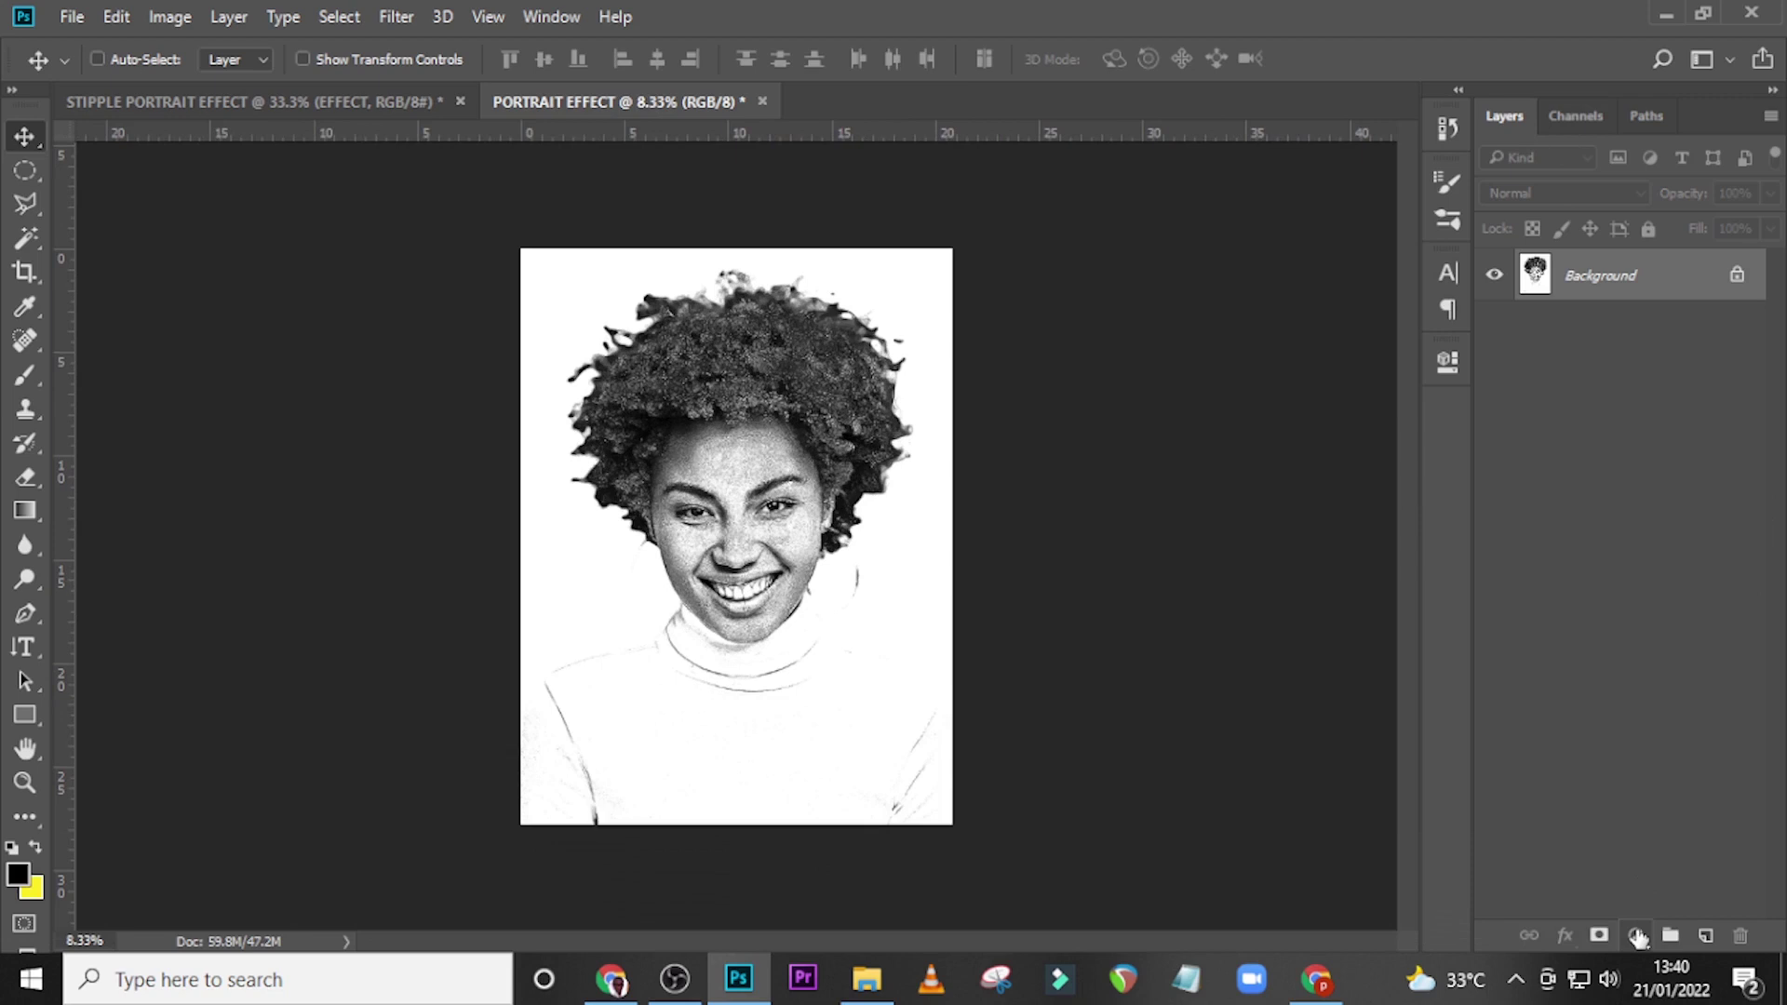
click(1636, 935)
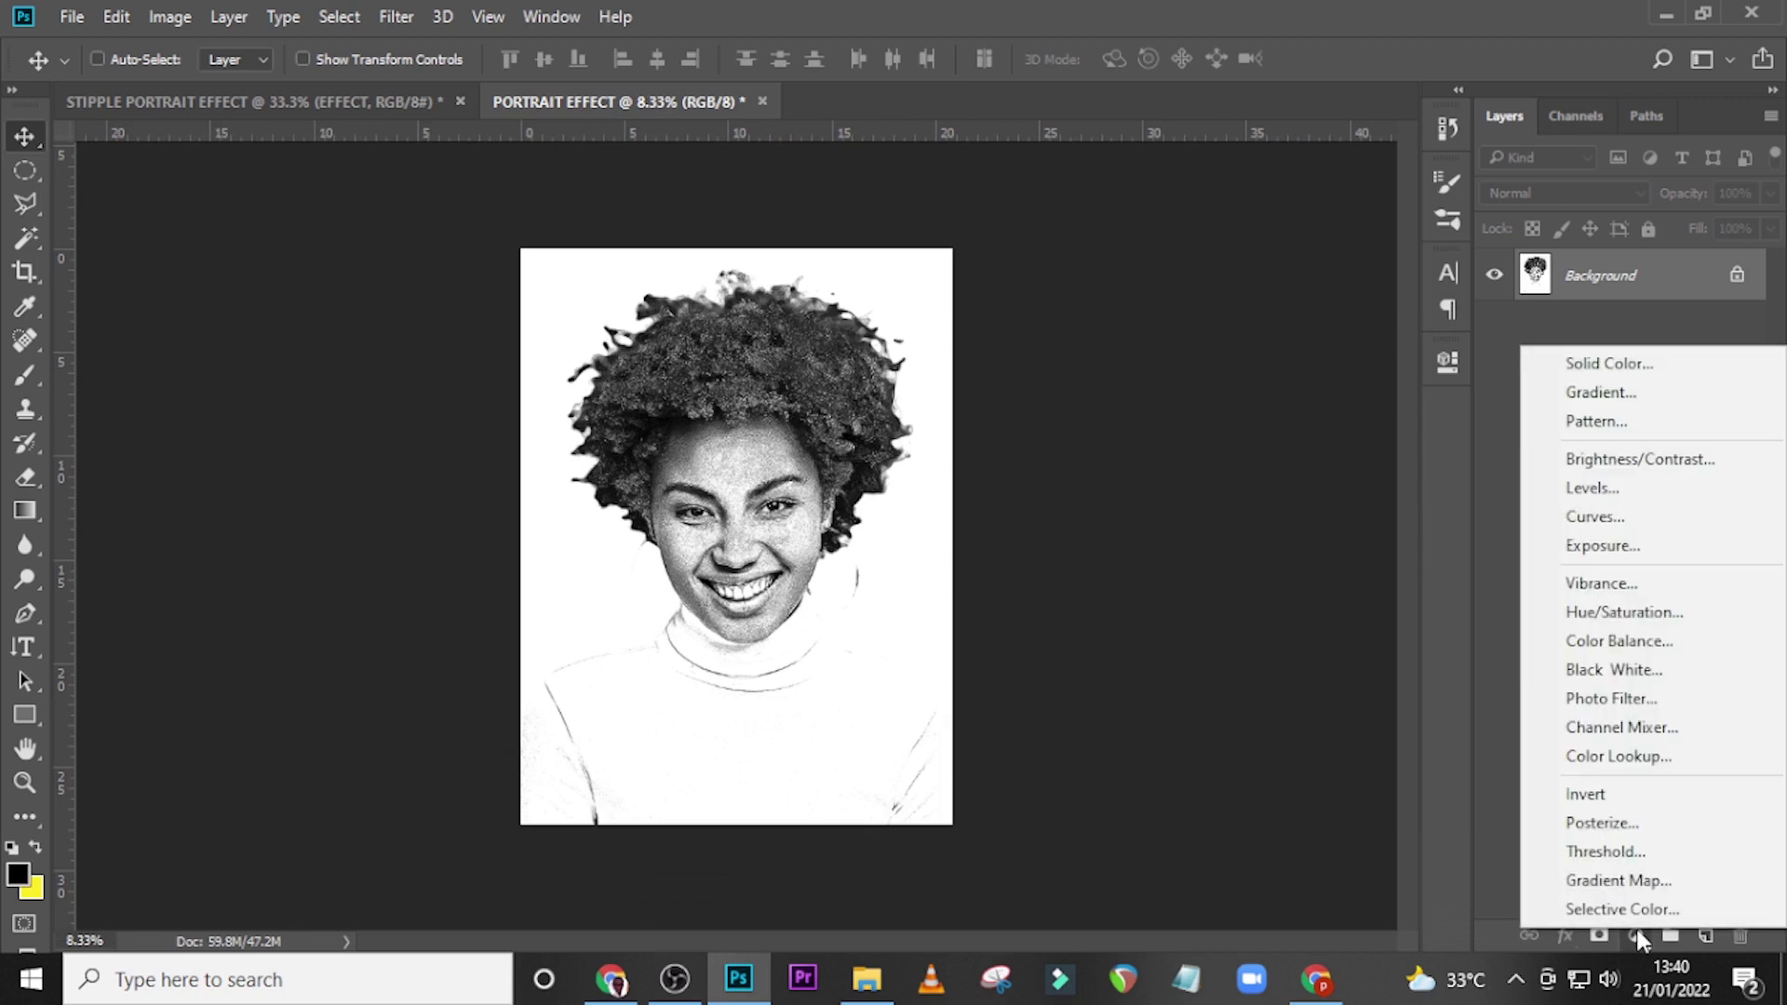
click(1619, 880)
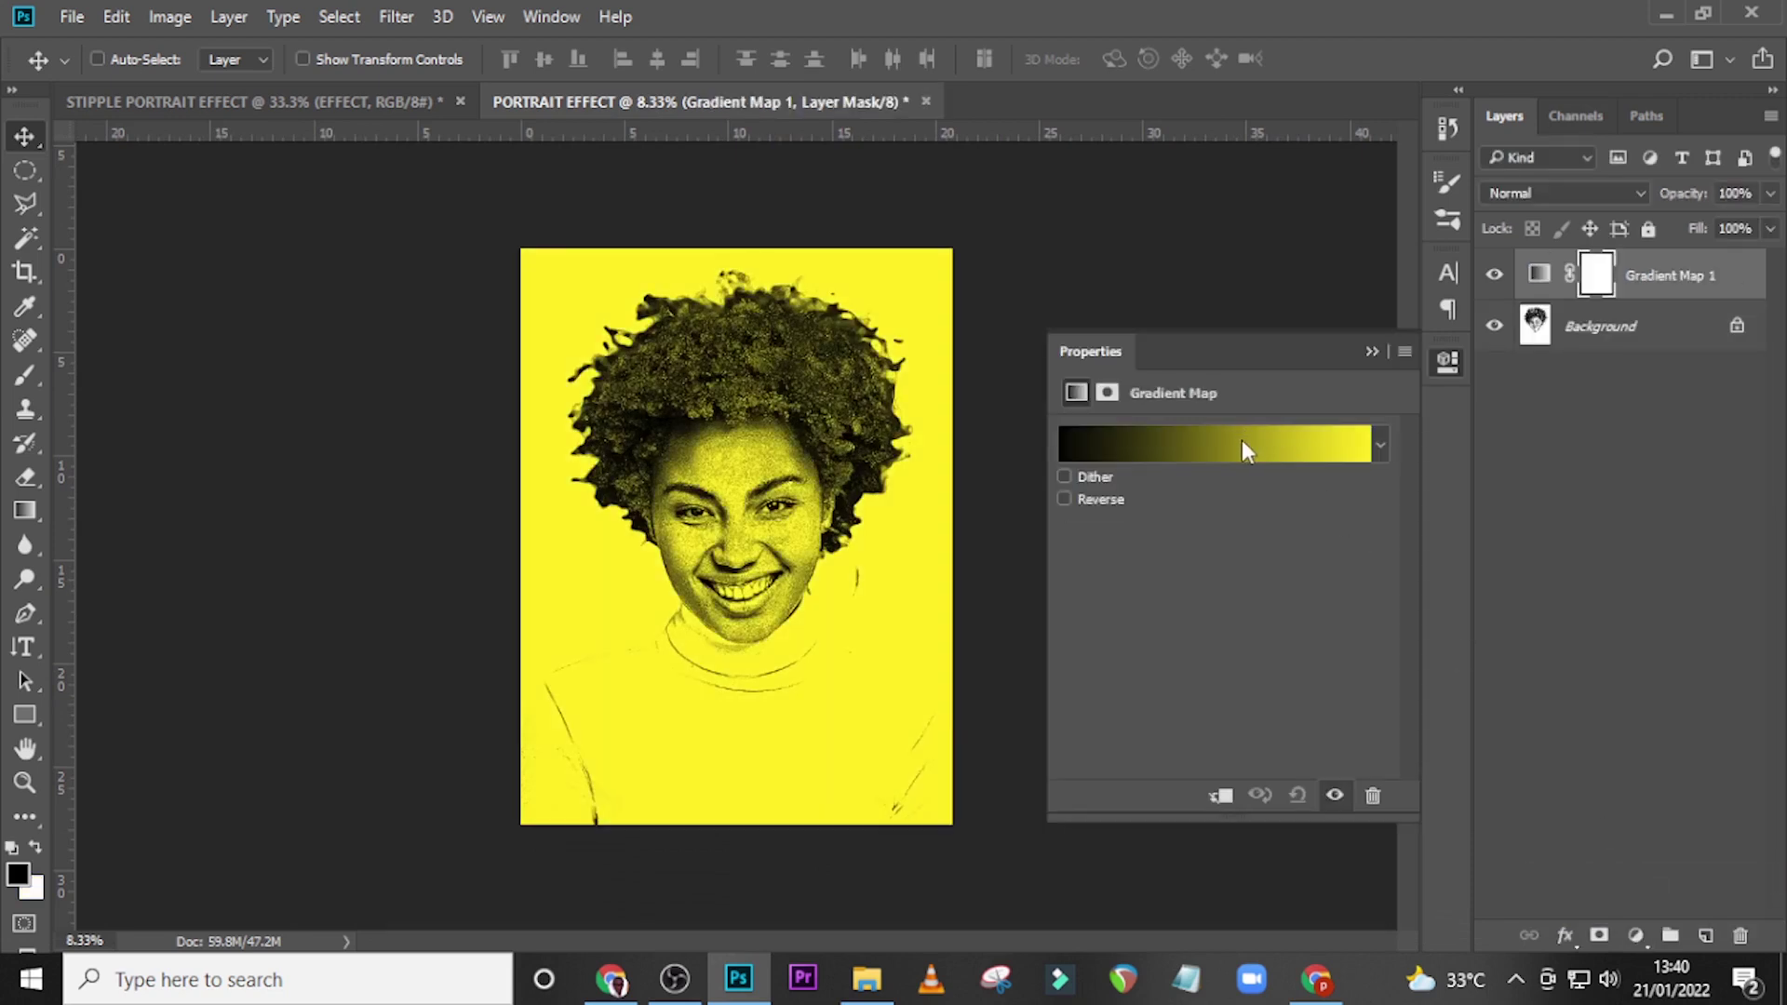
click(1242, 439)
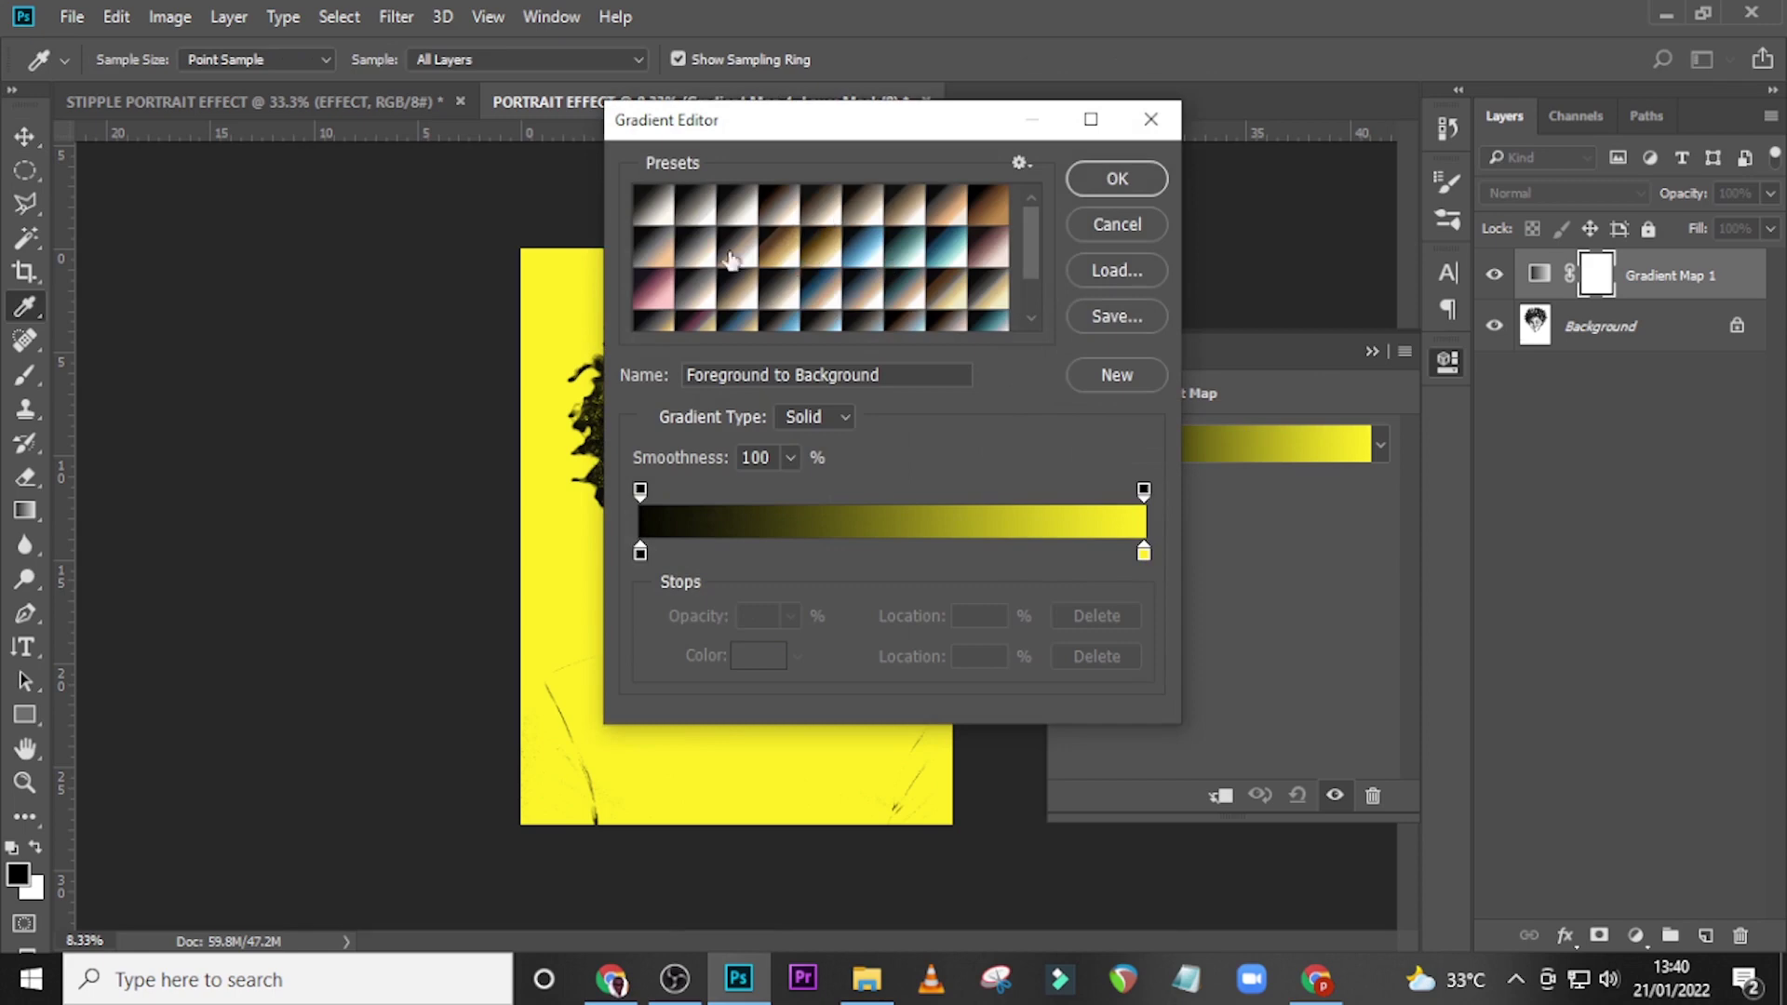
click(664, 284)
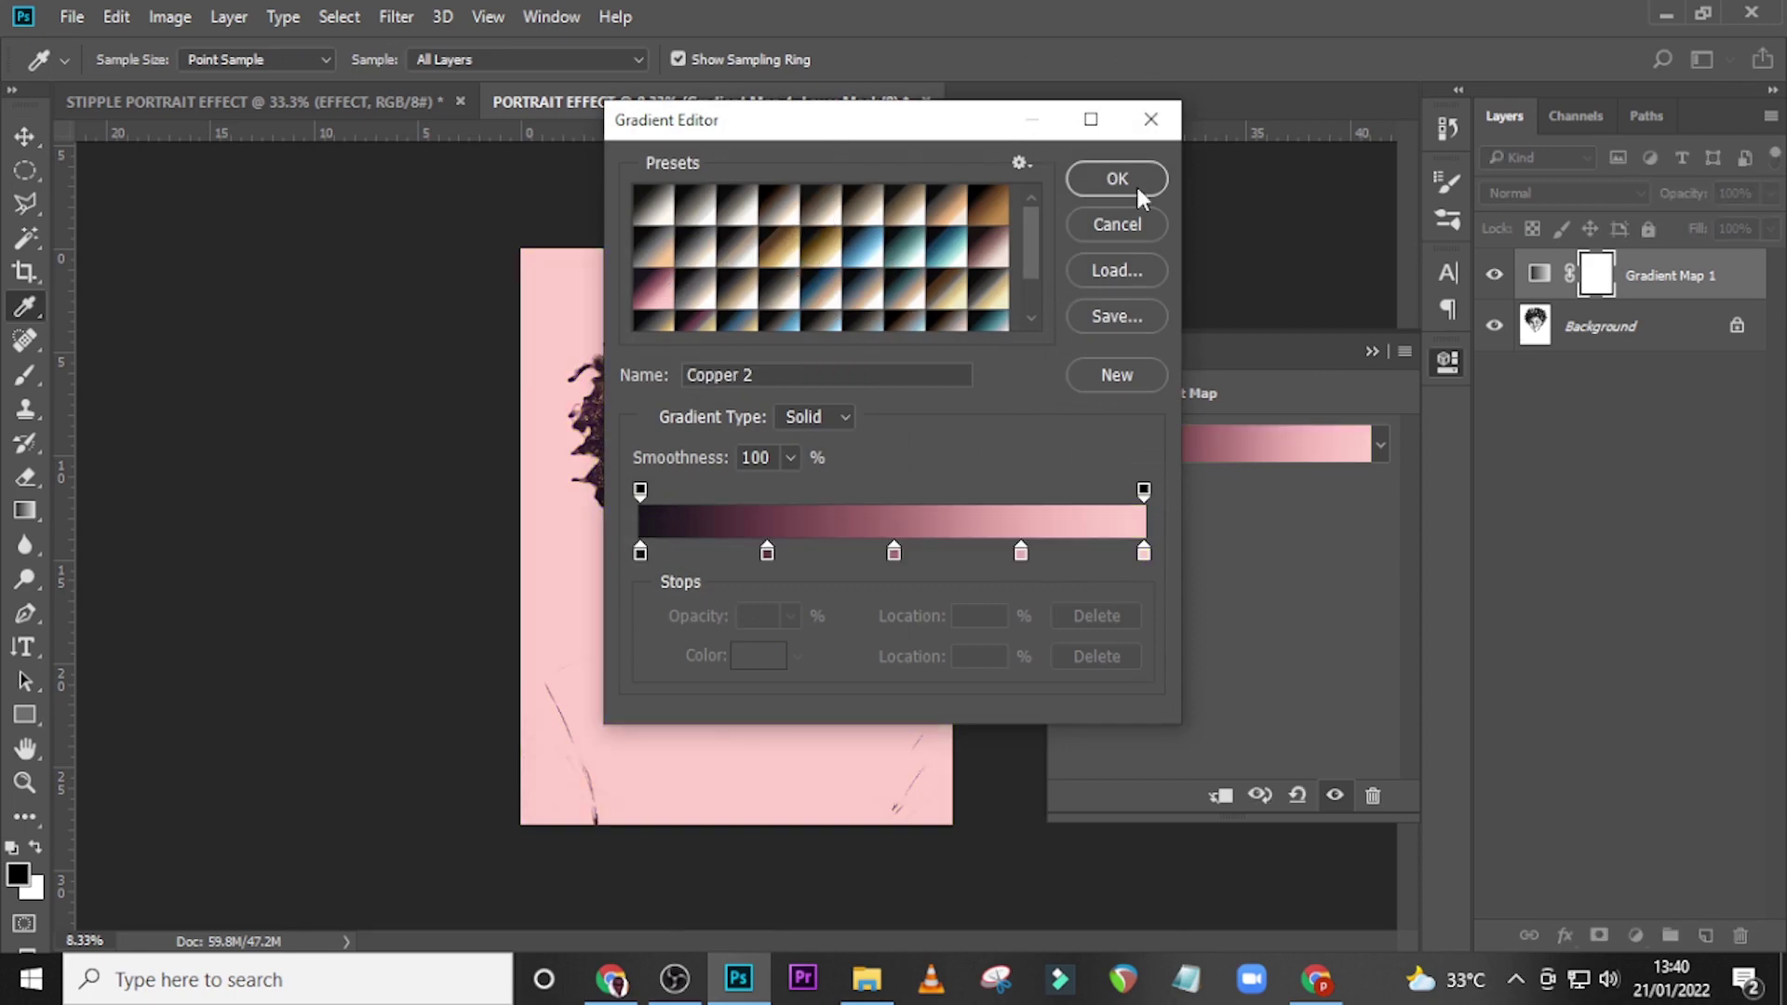
click(1116, 179)
click(1370, 351)
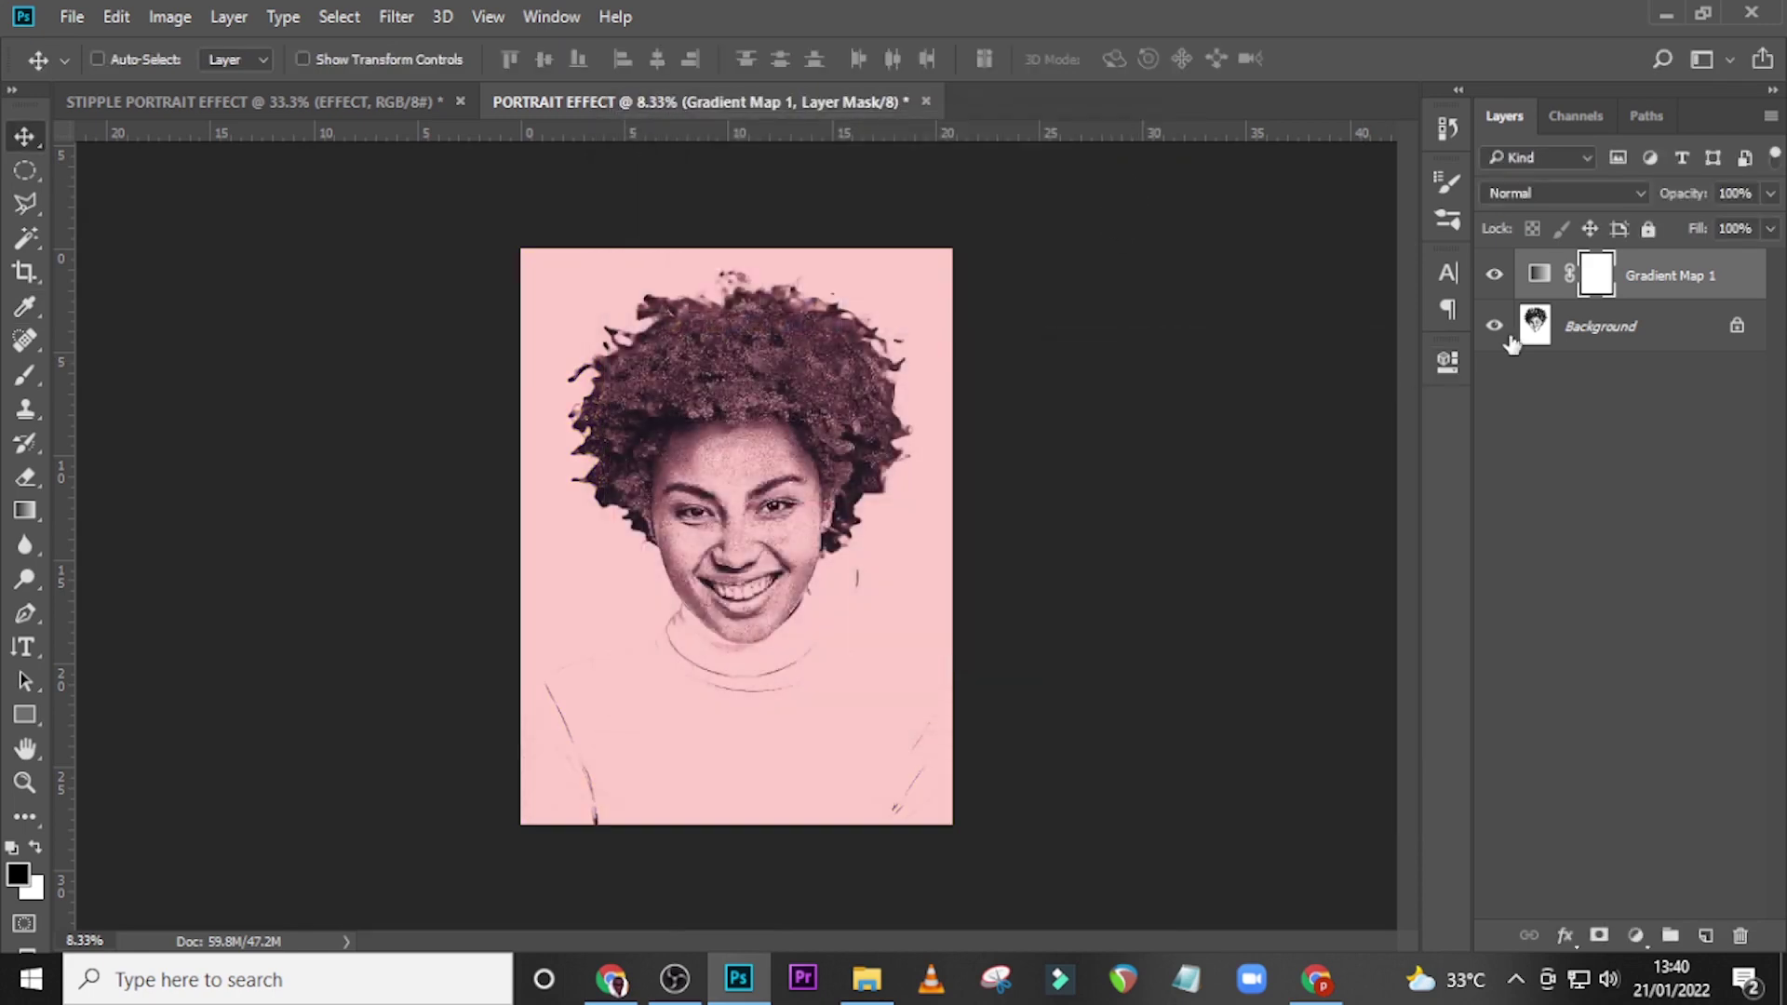
click(1694, 279)
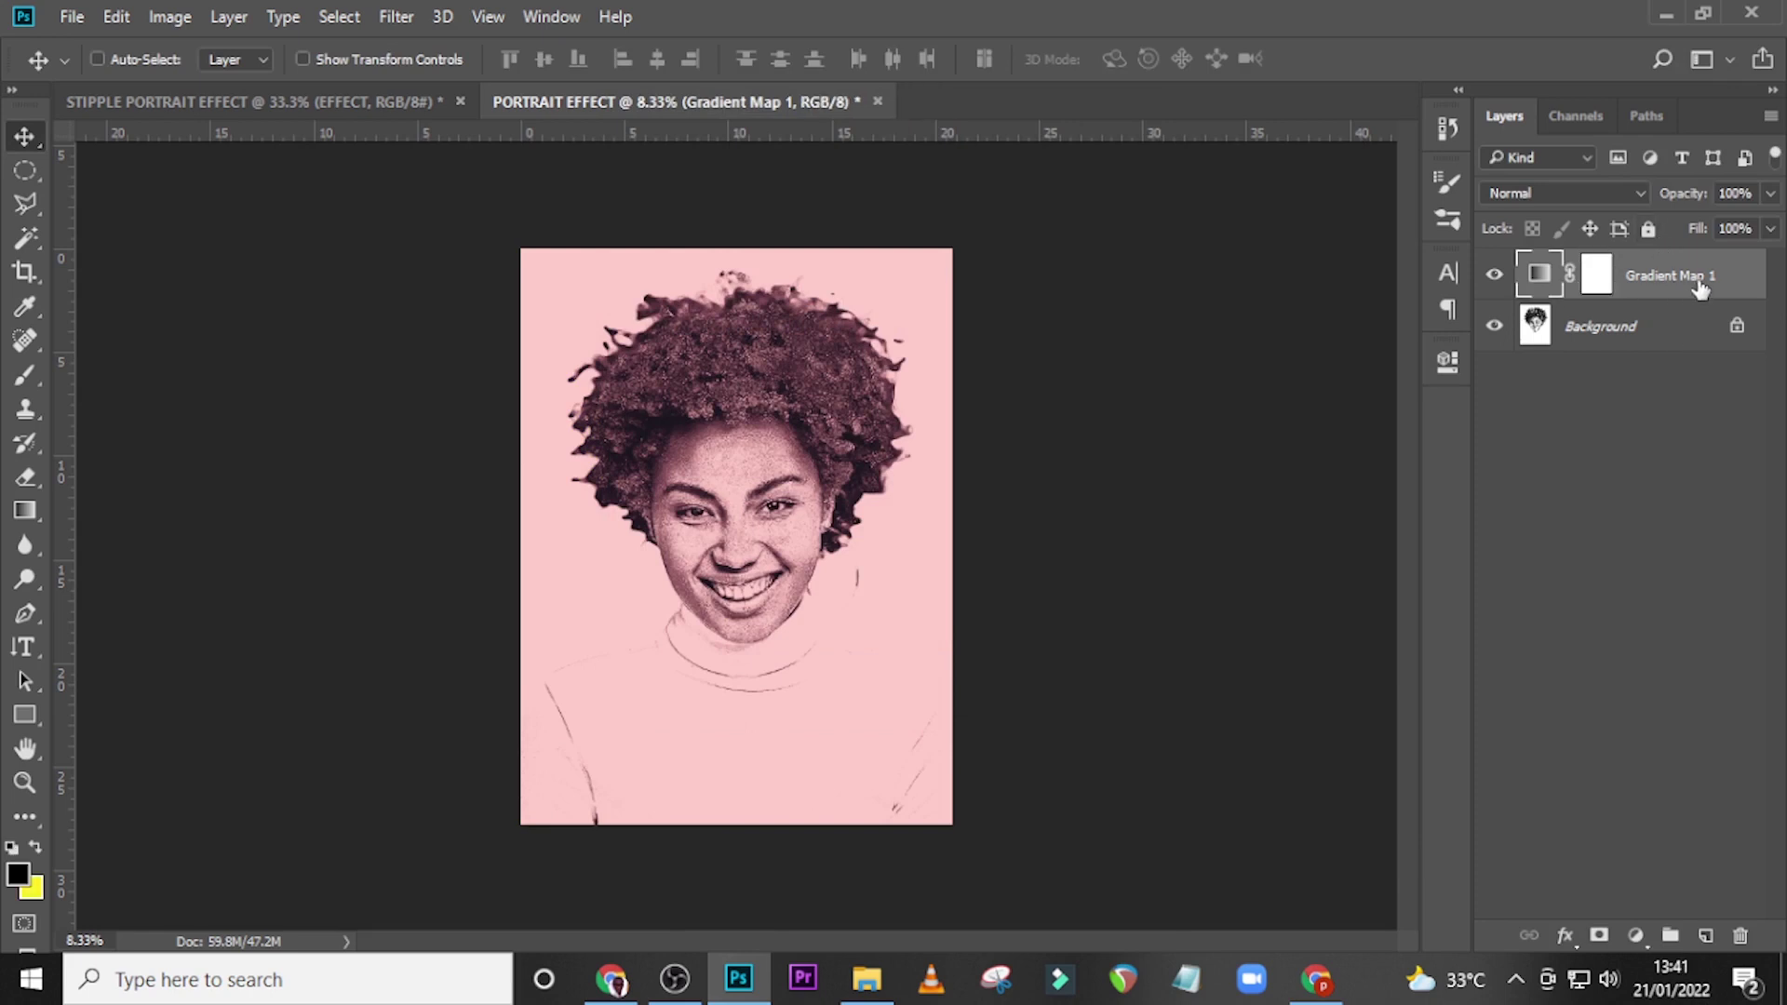
Delete the Gradient Map 1 layer to restore the black-and-white dots.
key(Delete)
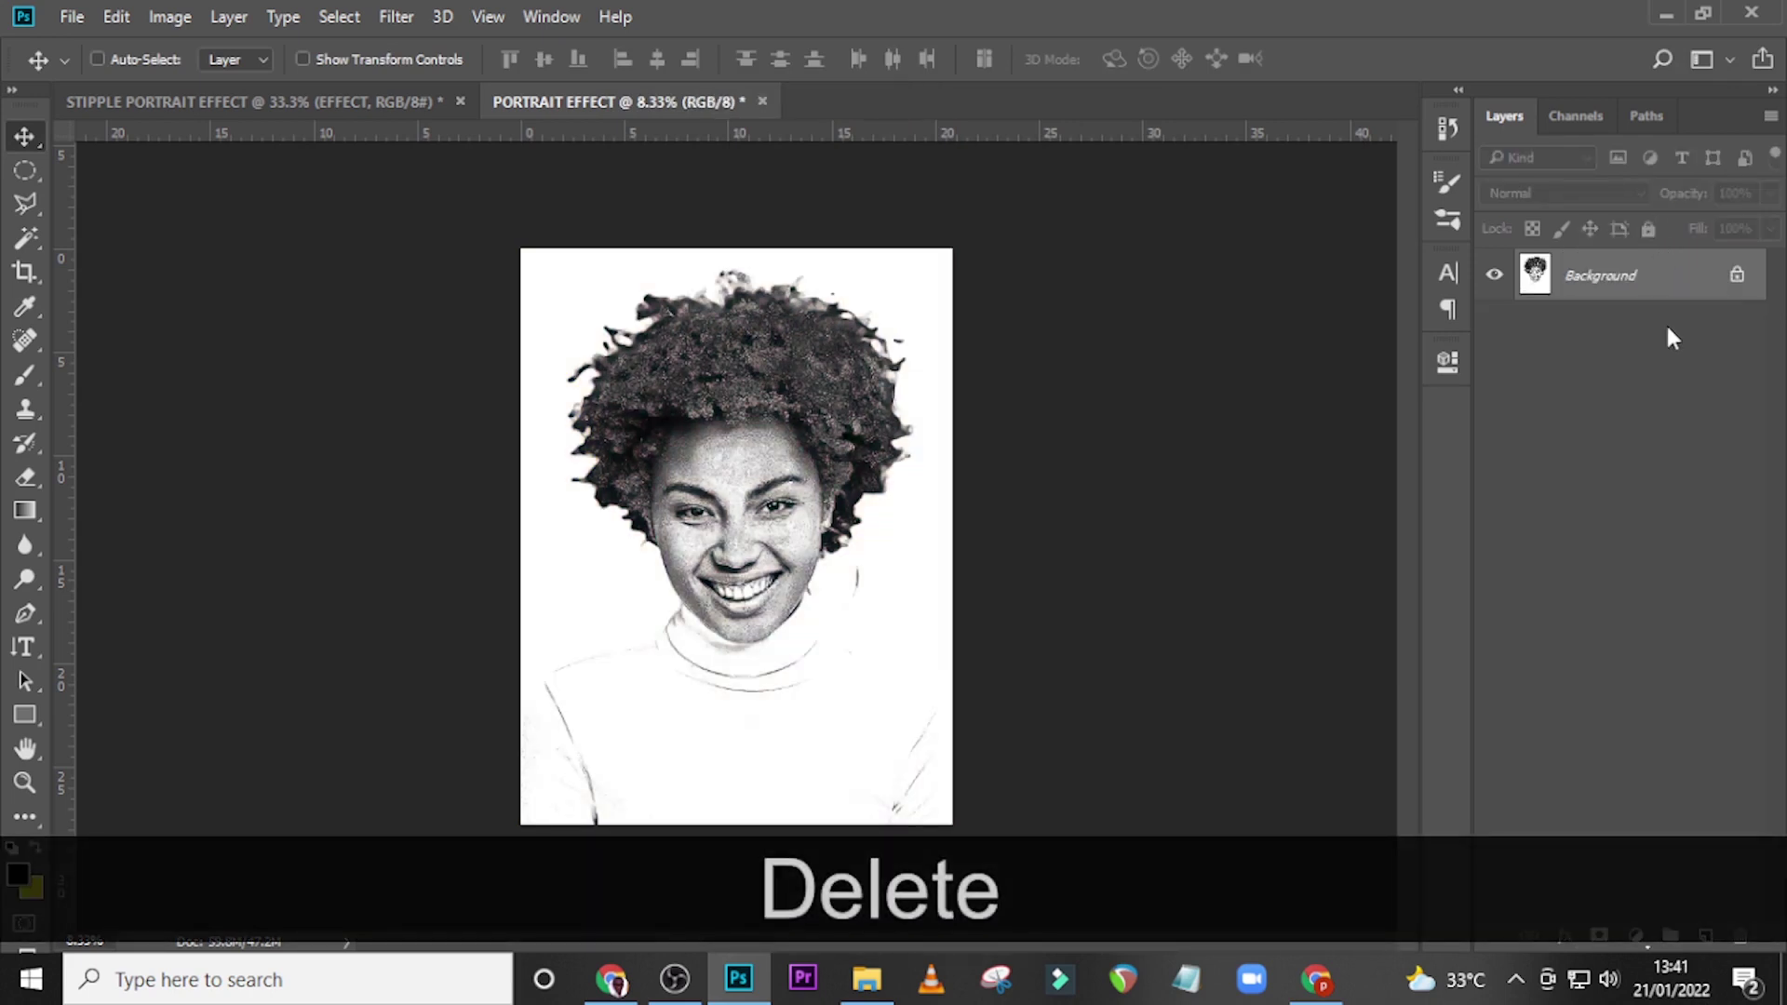